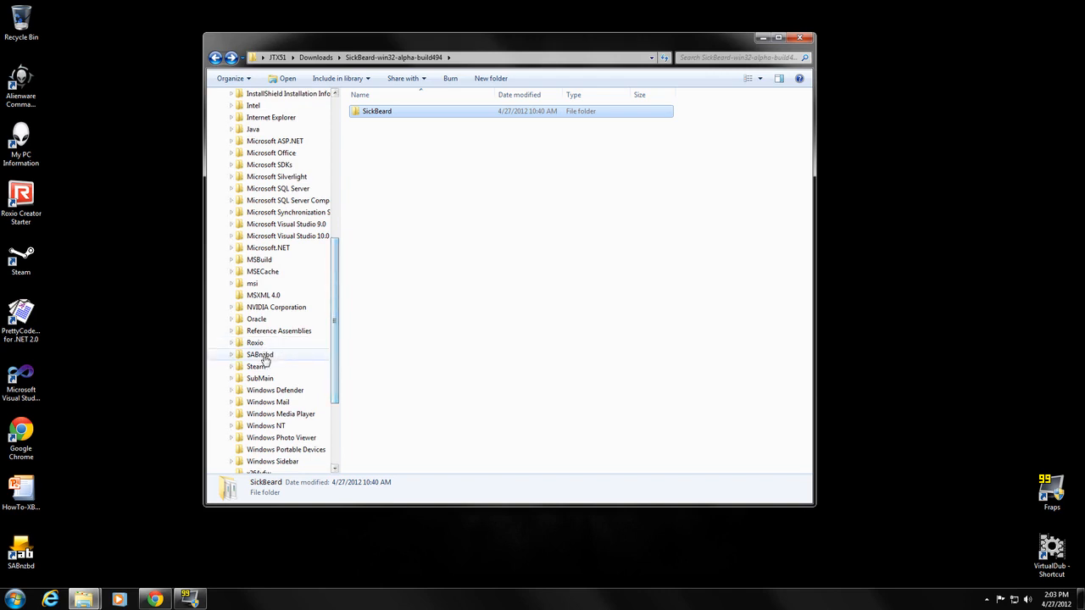
# Move the SickBeard folder from the extracted download into Program Files (x86) and open it there
pyautogui.moveTo(334, 343); pyautogui.dragTo(333, 233)
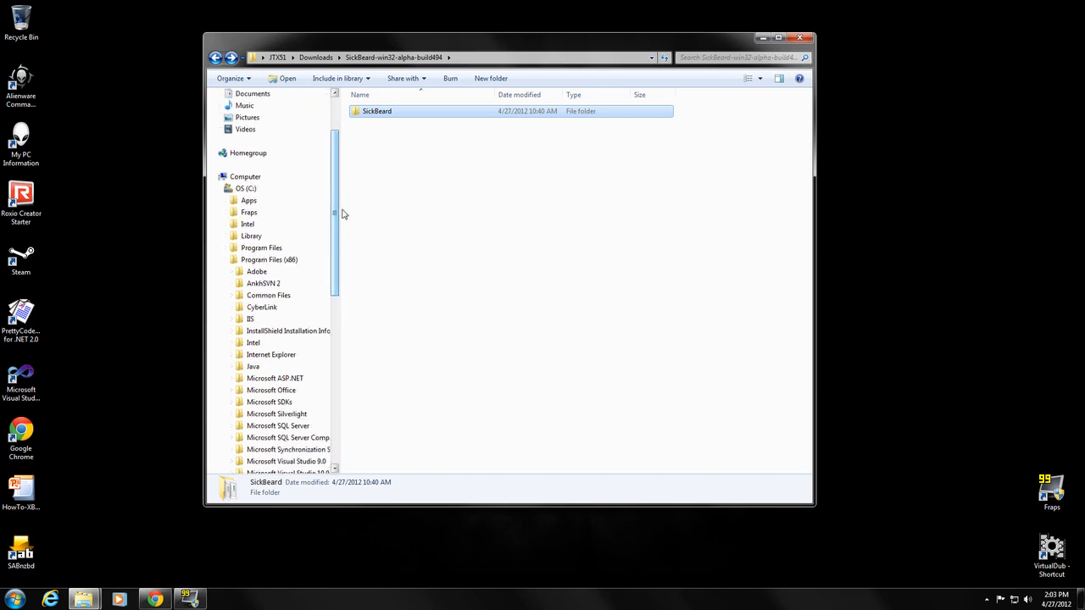
pyautogui.moveTo(392, 114); pyautogui.dragTo(335, 399)
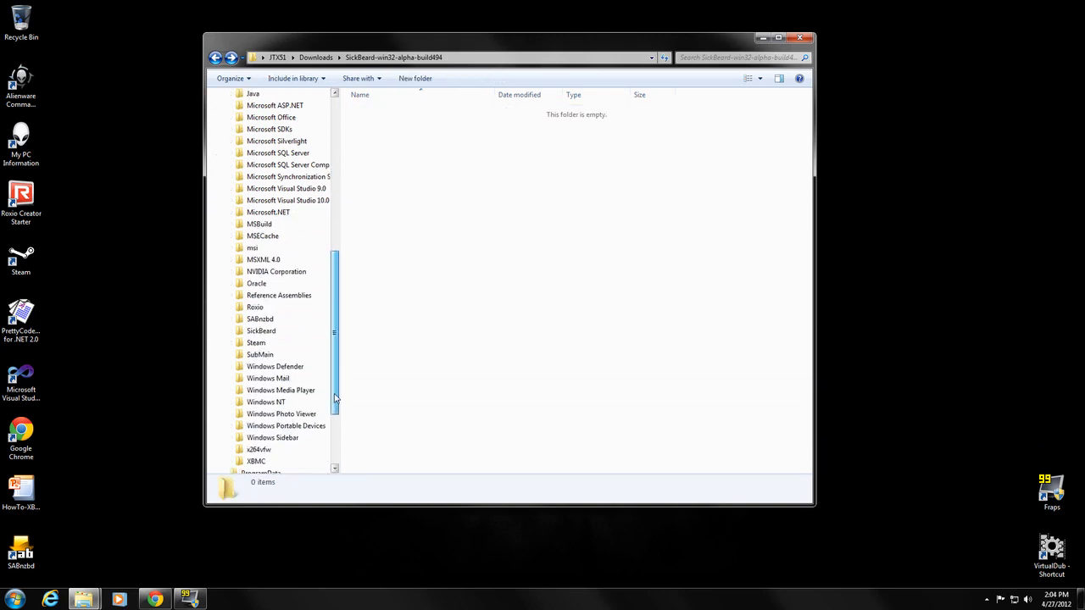
pyautogui.click(269, 331)
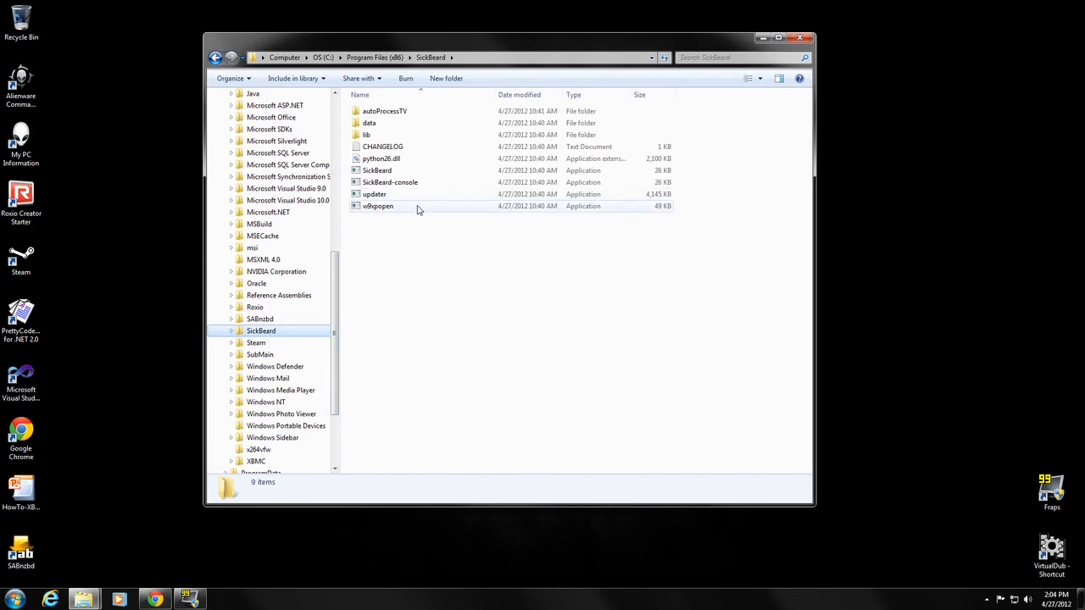
# Run the SickBeard application and allow it through Windows Firewall on private networks
pyautogui.doubleClick(376, 170)
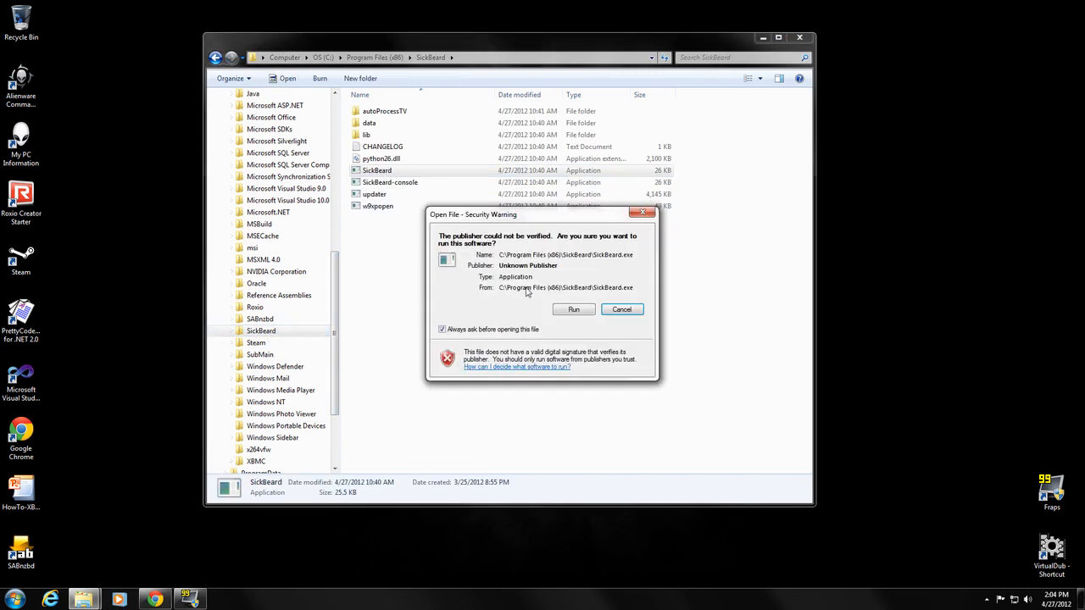
pyautogui.click(574, 310)
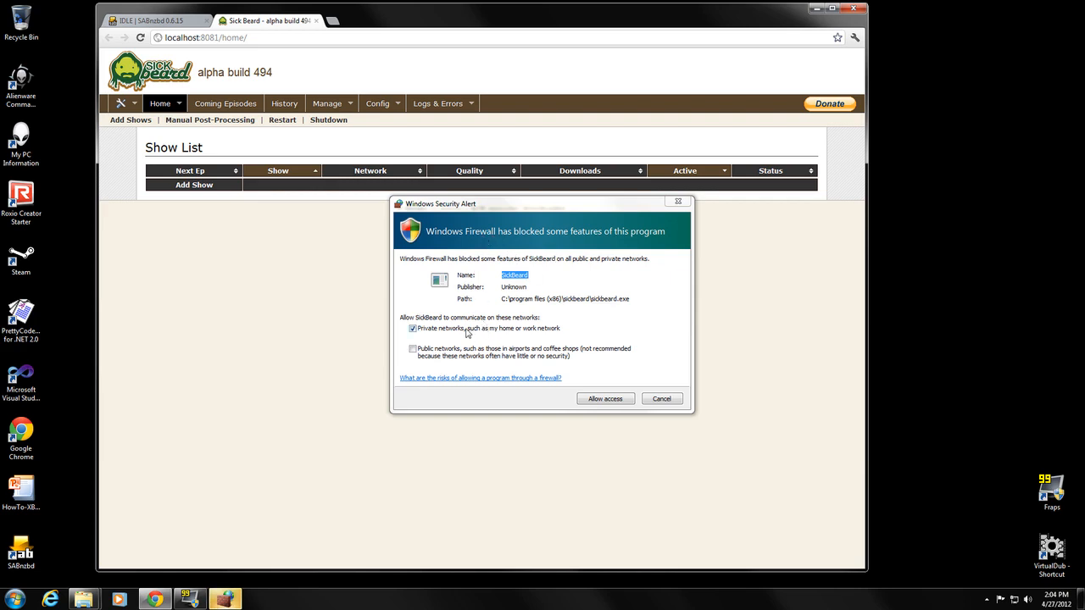
pyautogui.click(607, 399)
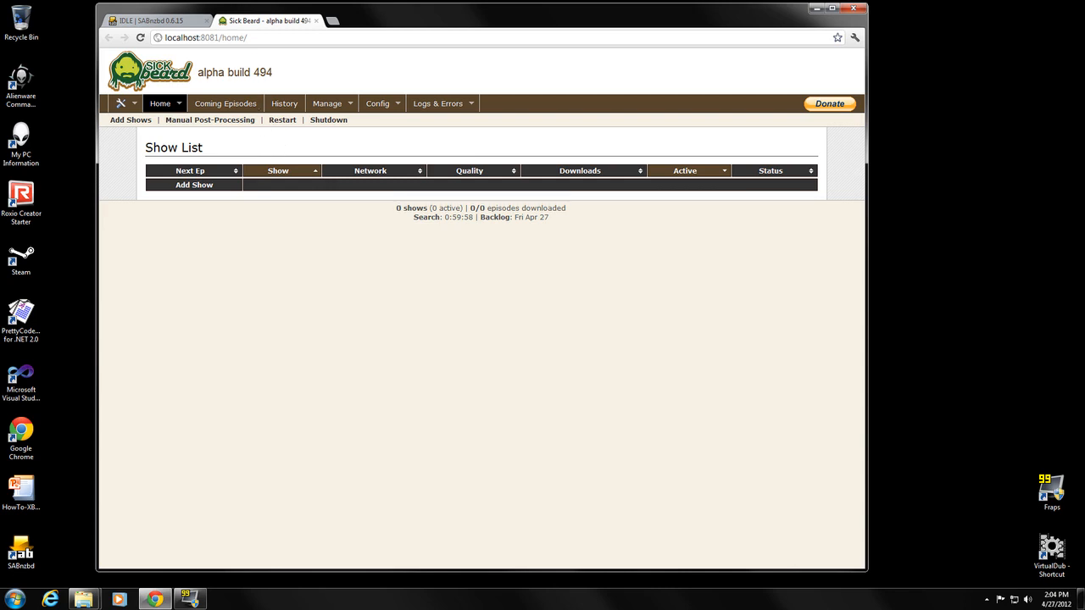
# Compare the port numbers in the SABnzbd and Sick Beard web addresses
pyautogui.click(157, 20)
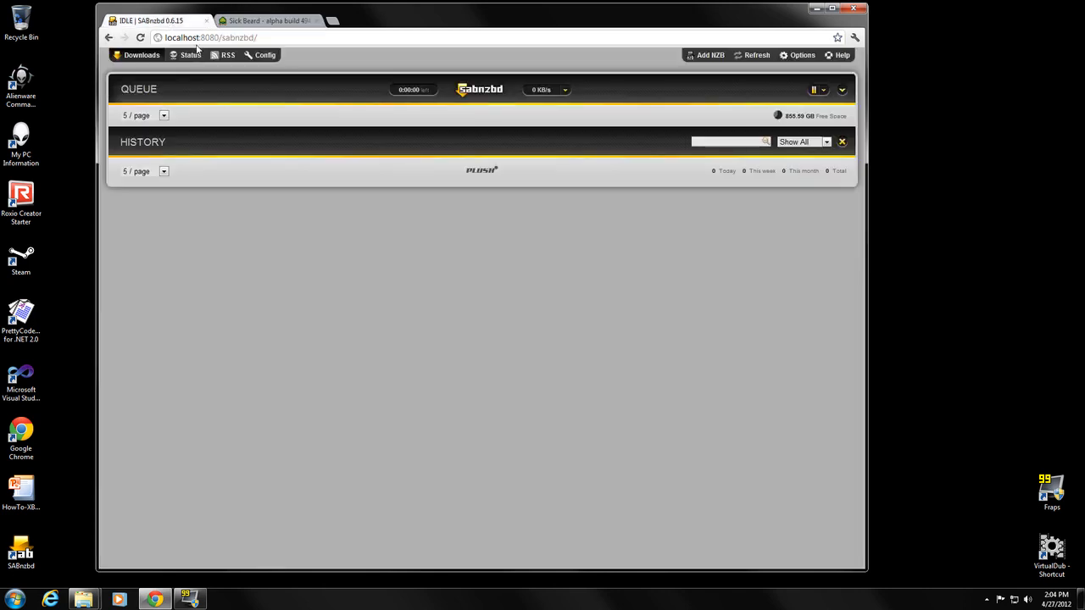
pyautogui.moveTo(202, 38); pyautogui.dragTo(219, 37)
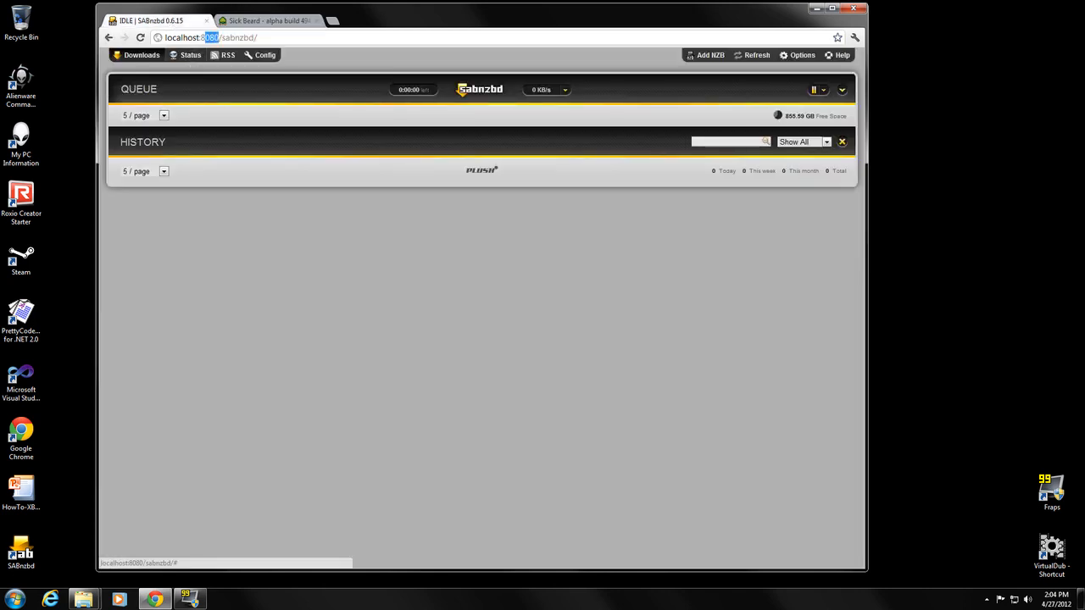
pyautogui.click(258, 20)
pyautogui.click(210, 37)
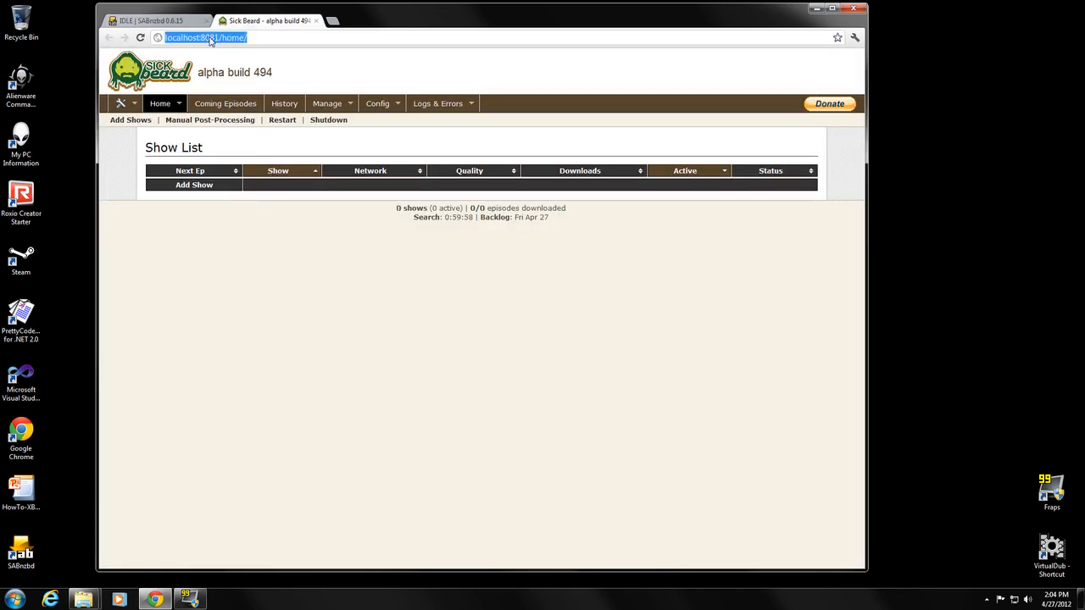
pyautogui.click(211, 38)
pyautogui.moveTo(209, 37); pyautogui.dragTo(219, 37)
pyautogui.click(218, 38)
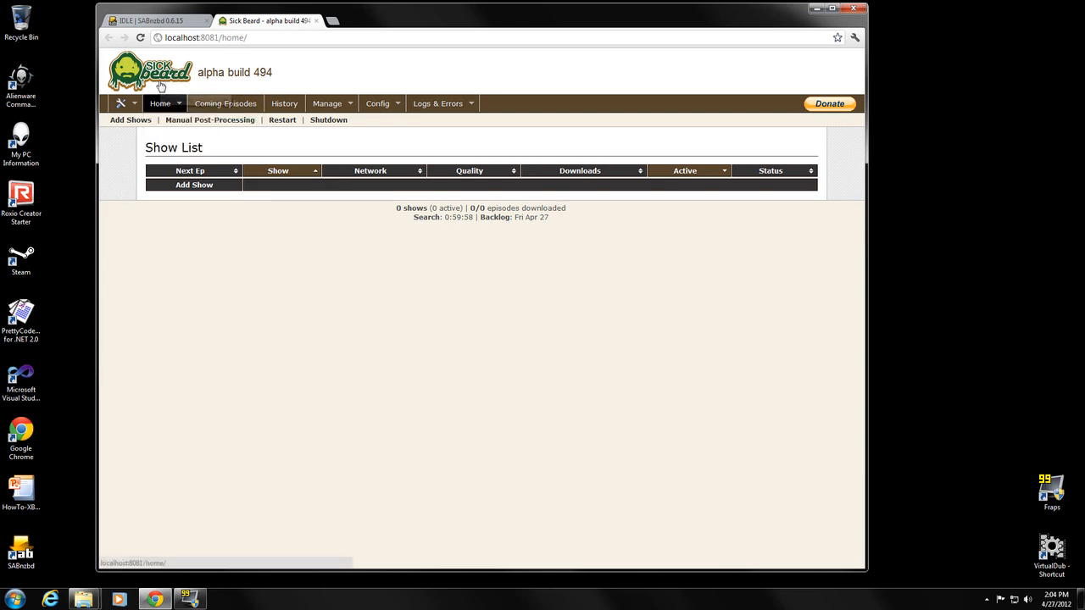
# Open Sick Beard's General configuration and review the base folder, startup, logging, HTTP port, login and API options
pyautogui.moveTo(379, 103)
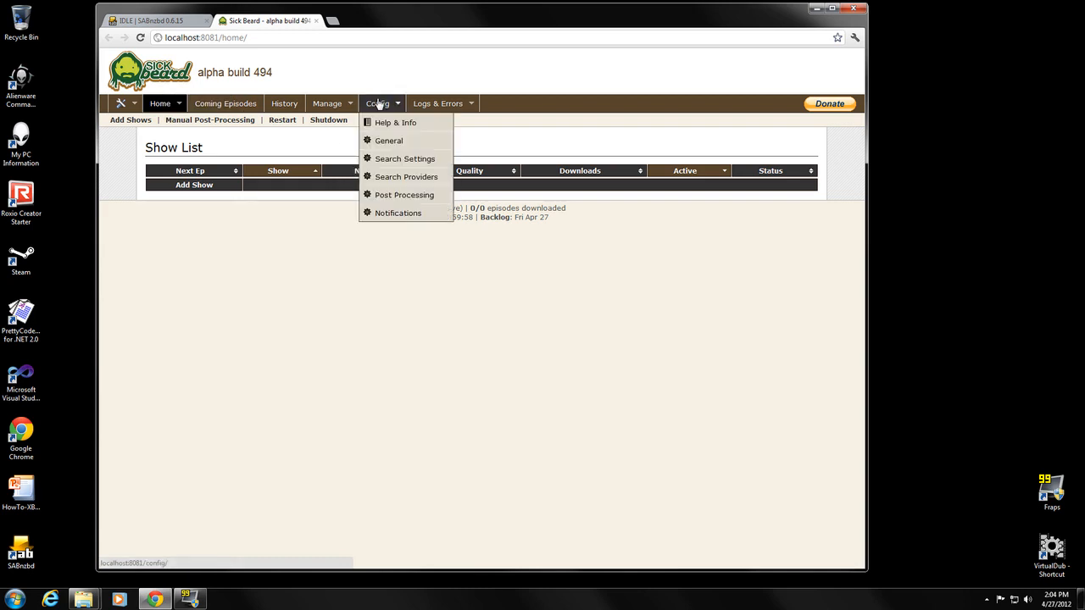
pyautogui.click(389, 144)
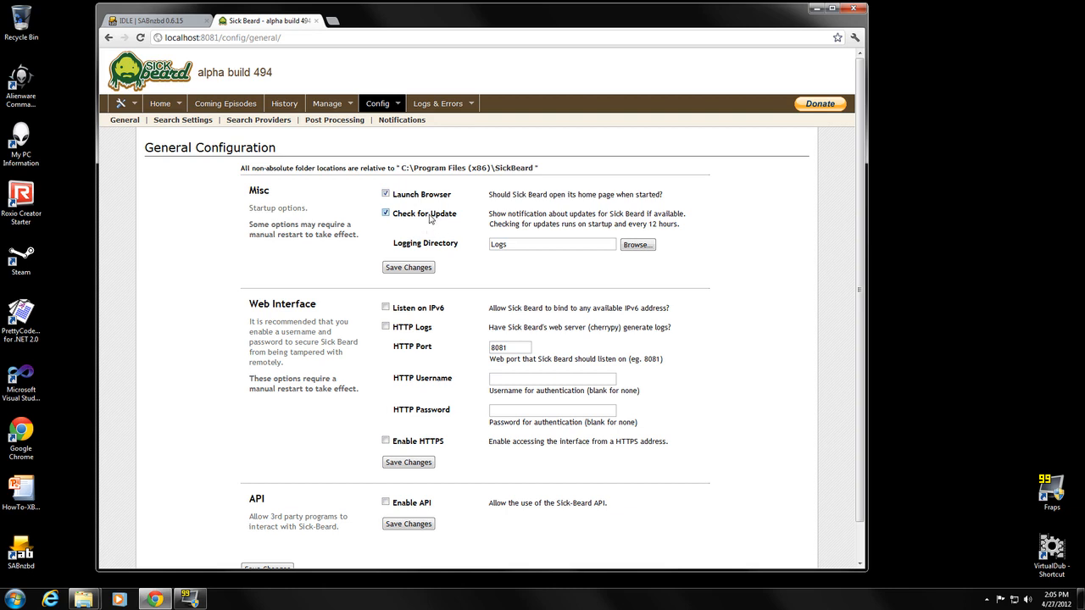
pyautogui.moveTo(568, 224); pyautogui.dragTo(612, 224)
pyautogui.click(639, 223)
pyautogui.moveTo(413, 168); pyautogui.dragTo(536, 168)
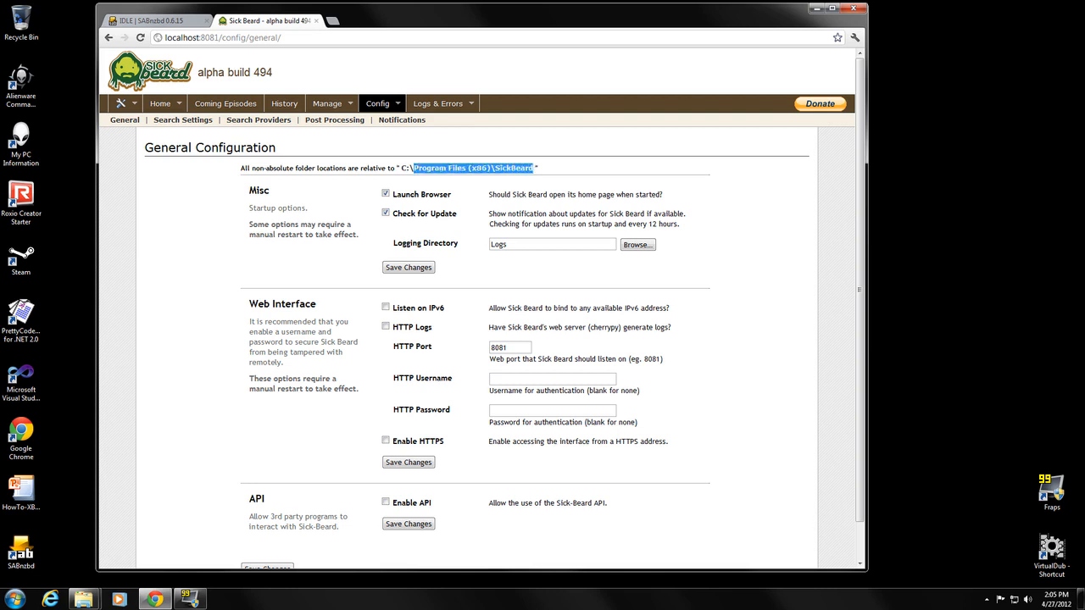
pyautogui.click(536, 169)
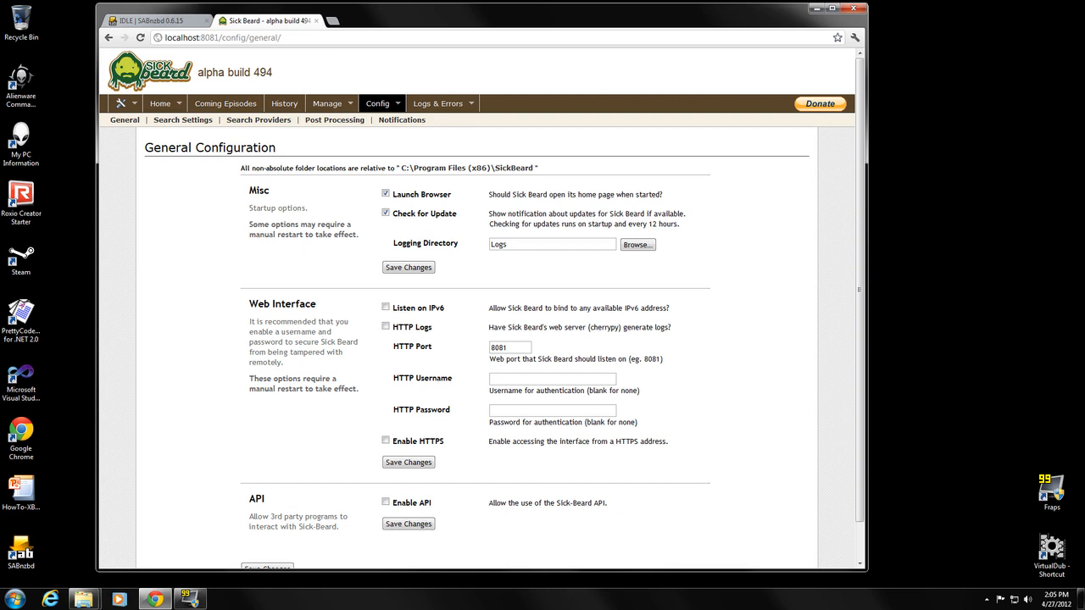
pyautogui.moveTo(509, 347); pyautogui.dragTo(489, 349)
pyautogui.click(509, 348)
pyautogui.click(491, 411)
pyautogui.scroll(-1, 363, 380)
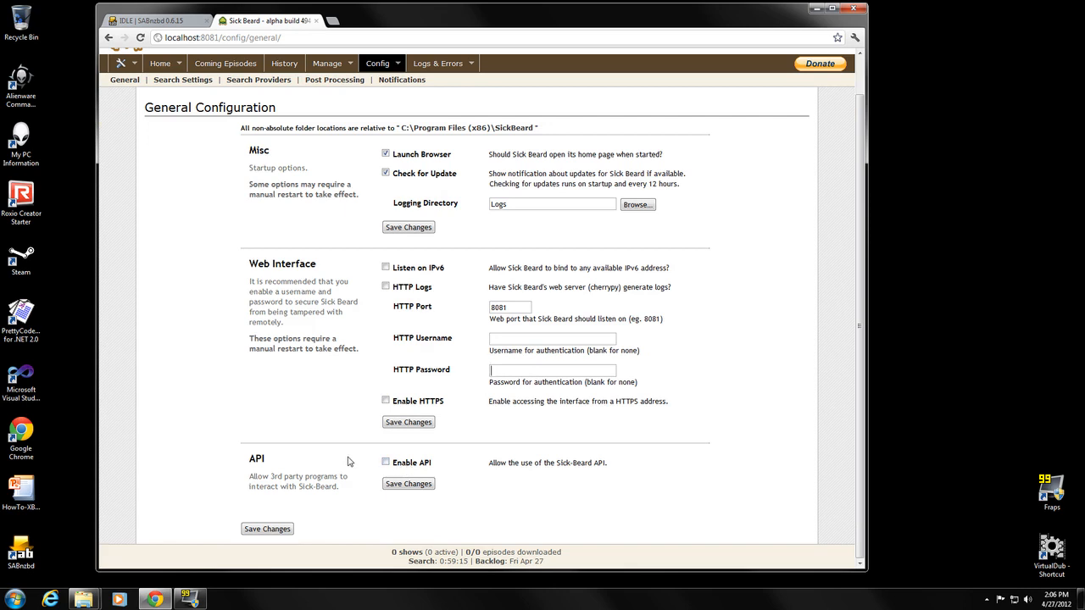
pyautogui.scroll(1, 348, 461)
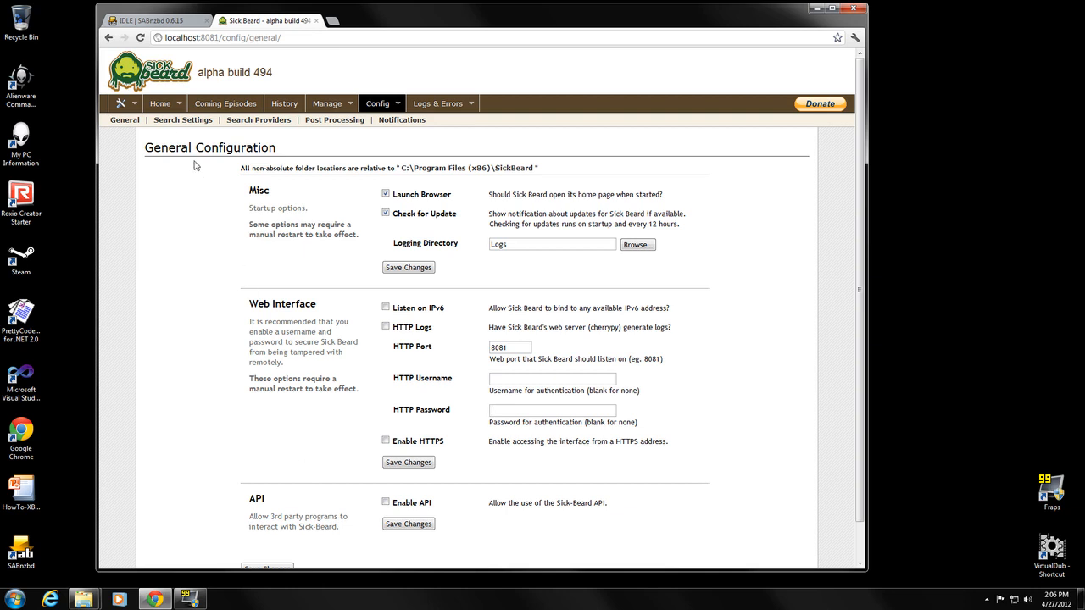
# In Sick Beard's Search Settings, set Usenet Retention to 1200 days and save the episode search changes
pyautogui.click(176, 122)
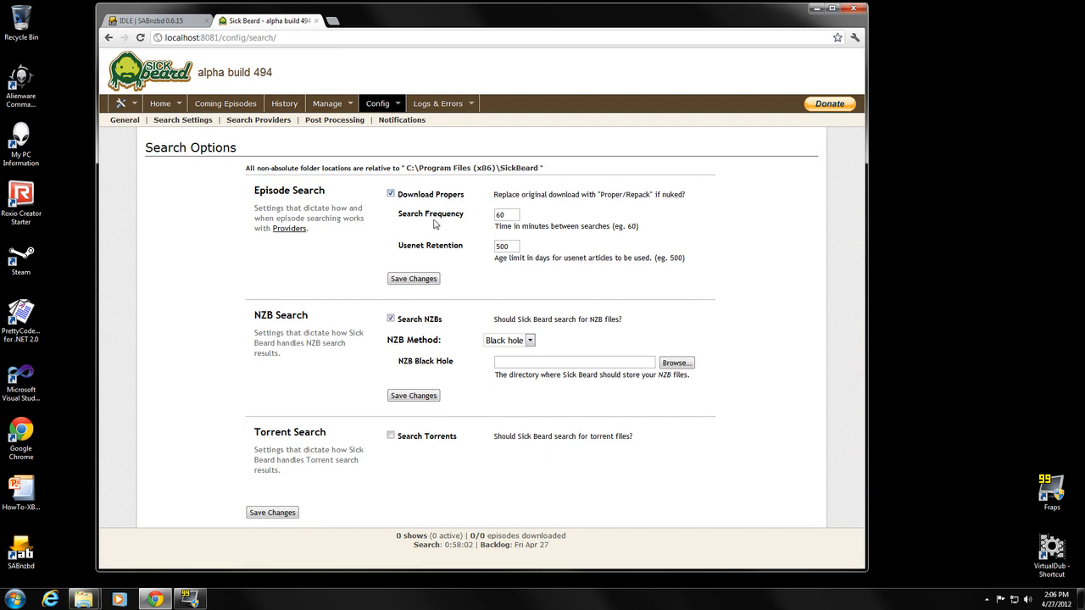
pyautogui.doubleClick(500, 215)
pyautogui.click(507, 215)
pyautogui.moveTo(509, 247); pyautogui.dragTo(488, 248)
pyautogui.write('1200')
pyautogui.click(414, 279)
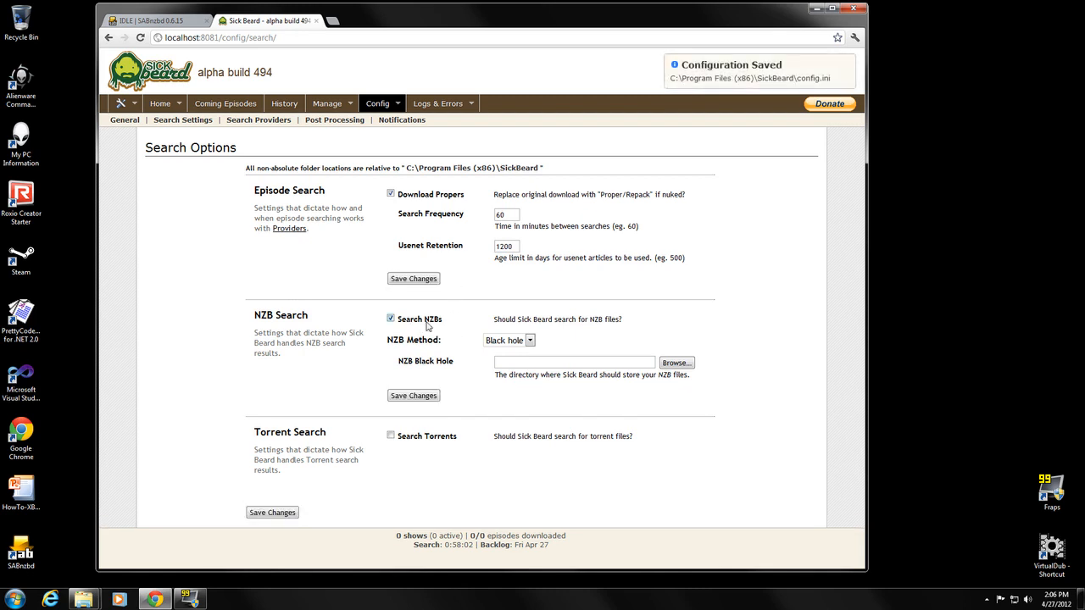
# Set the NZB search method to SABnzbd
pyautogui.click(530, 341)
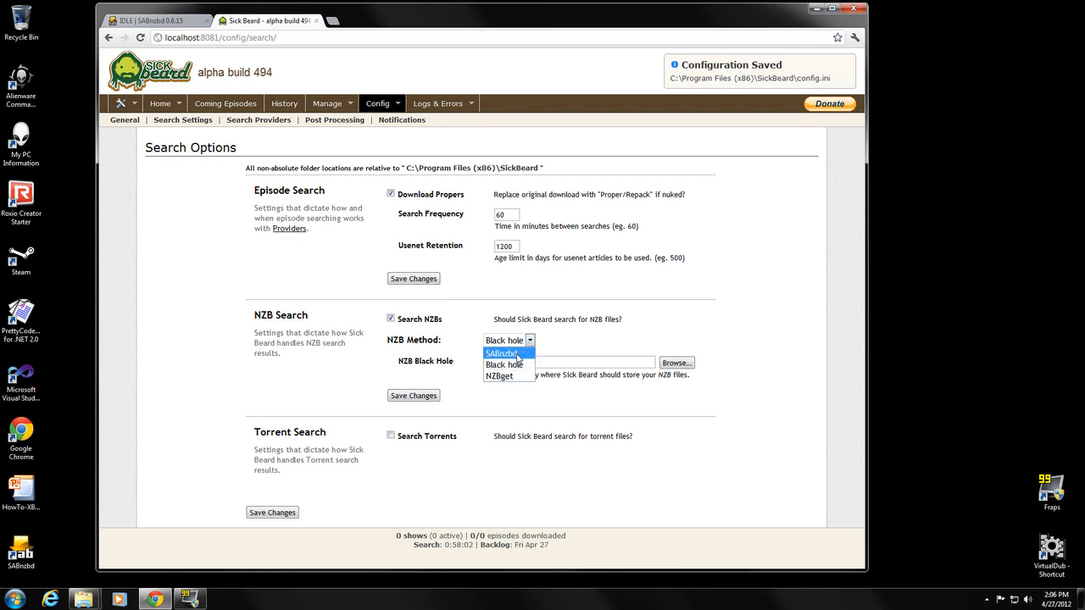
pyautogui.click(519, 355)
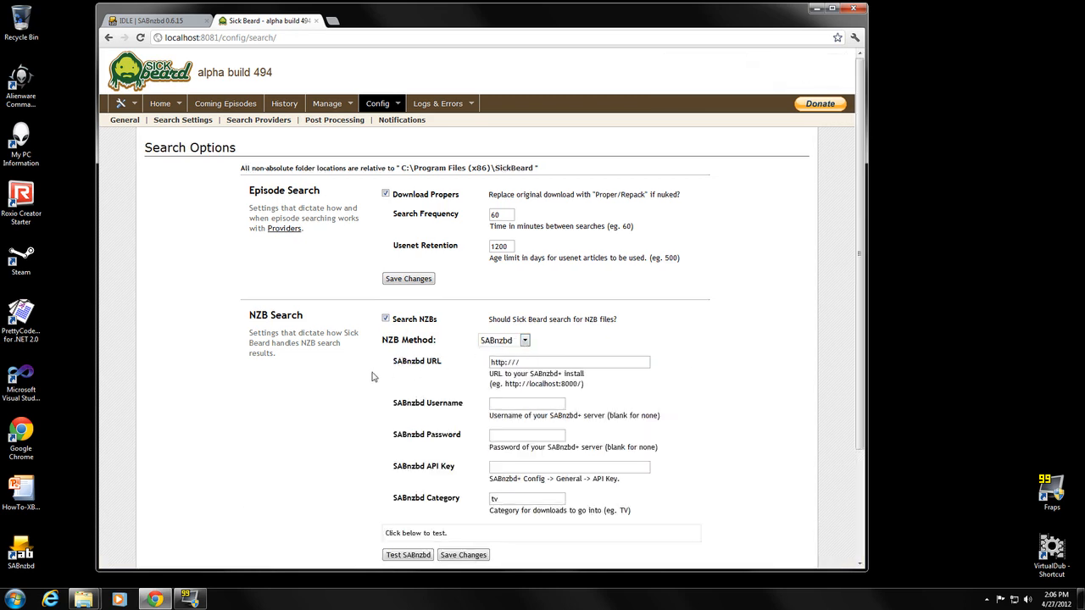
pyautogui.scroll(-1, 371, 377)
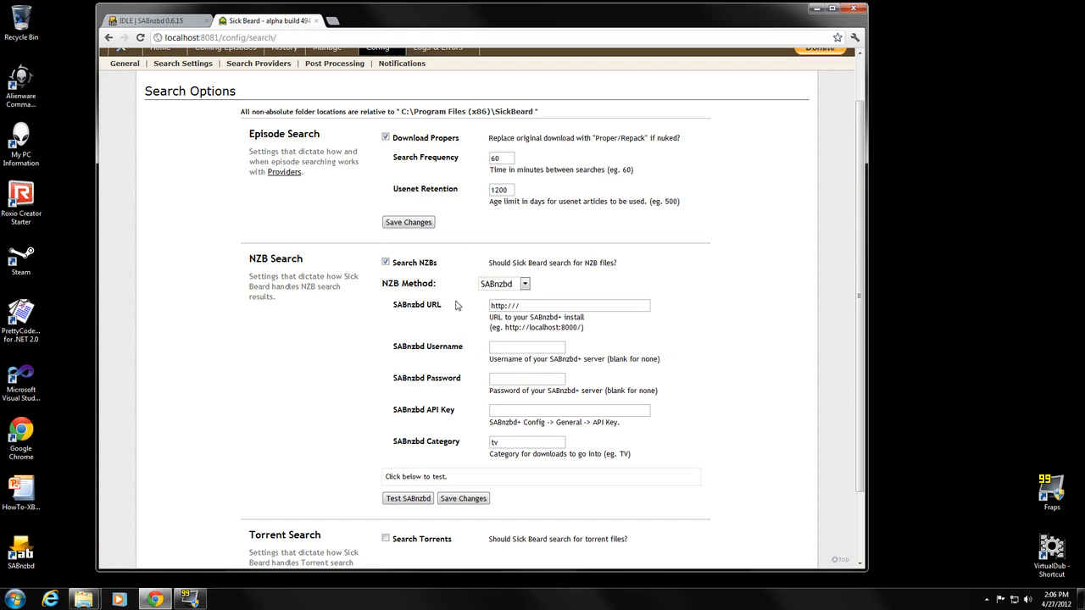
pyautogui.click(508, 348)
pyautogui.click(508, 411)
pyautogui.click(521, 306)
pyautogui.click(169, 21)
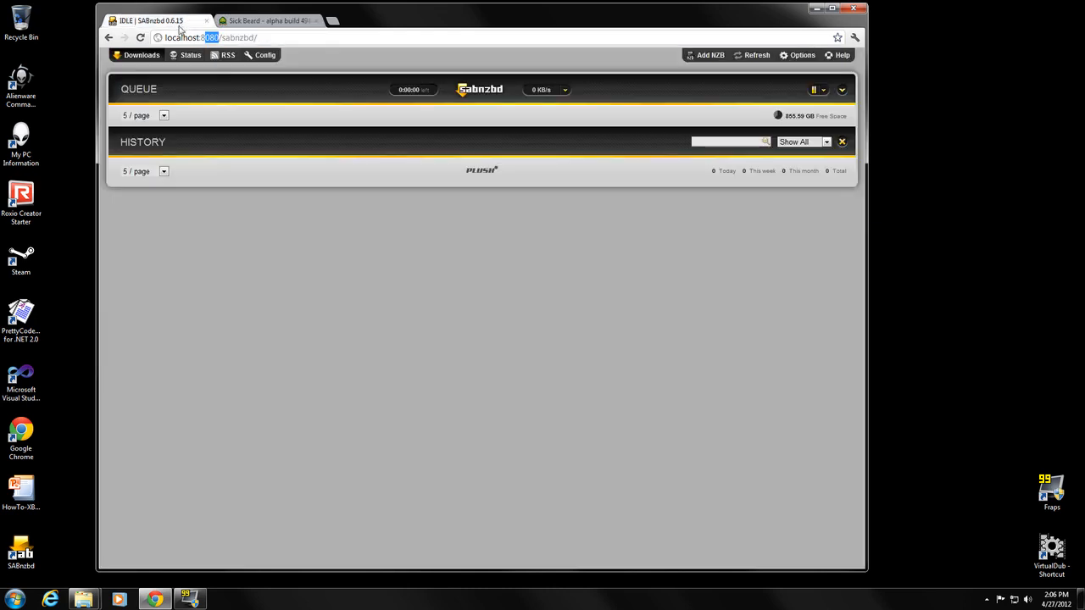
pyautogui.moveTo(219, 37); pyautogui.dragTo(165, 37)
pyautogui.hotkey('ctrl', 'c')
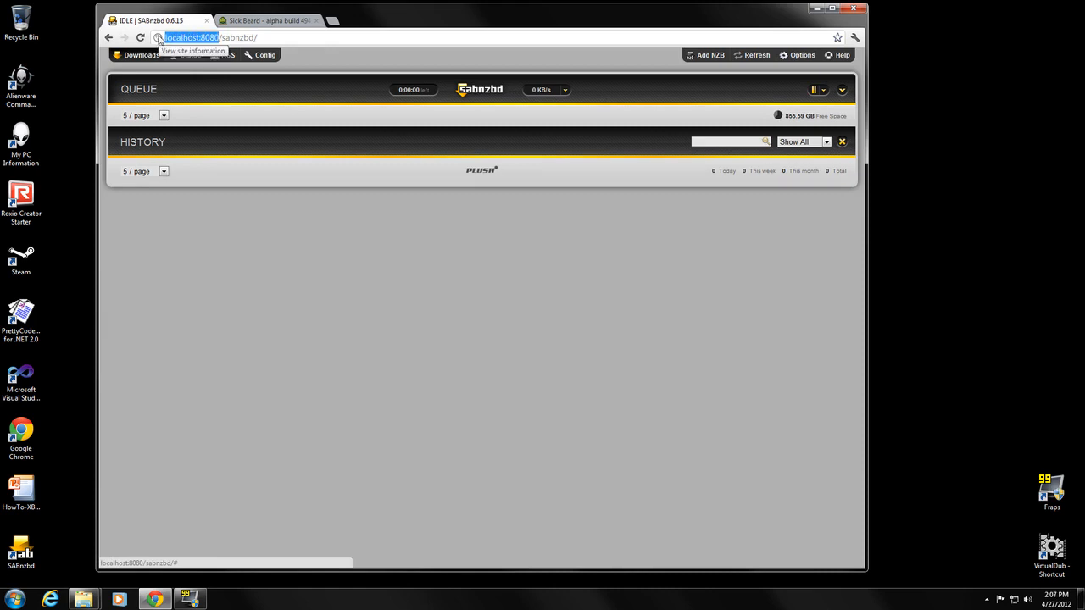
pyautogui.click(264, 20)
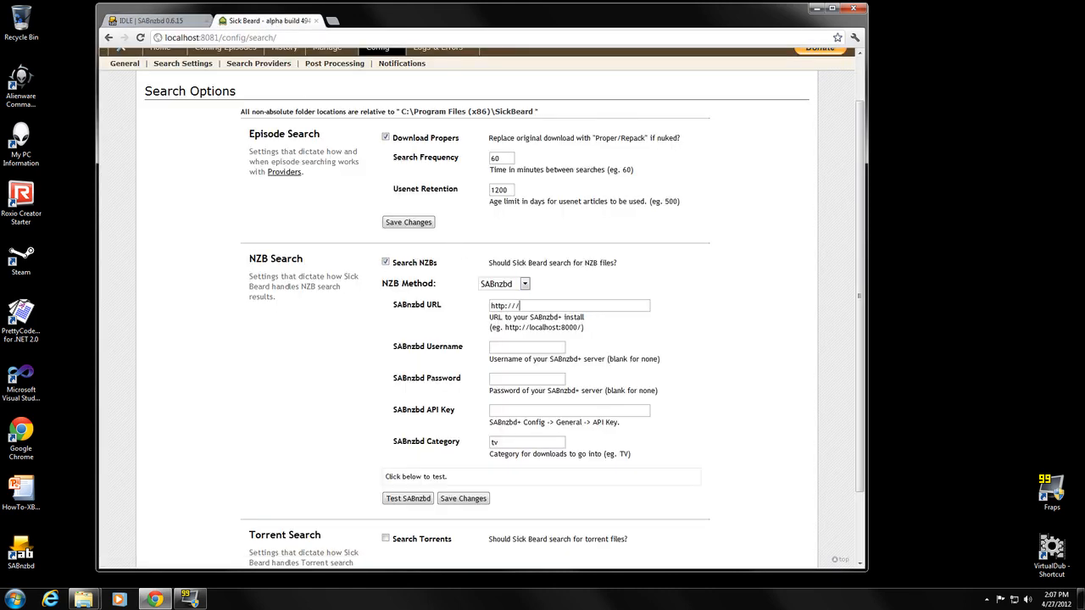
pyautogui.moveTo(578, 328); pyautogui.dragTo(539, 327)
pyautogui.click(541, 306)
pyautogui.hotkey('ctrl', 'v')
pyautogui.moveTo(517, 306); pyautogui.dragTo(469, 308)
pyautogui.press('BackSpace')
# Copy the API key from SABnzbd's General configuration and paste it into Sick Beard's SABnzbd API Key field
pyautogui.click(520, 410)
pyautogui.click(173, 21)
pyautogui.click(265, 56)
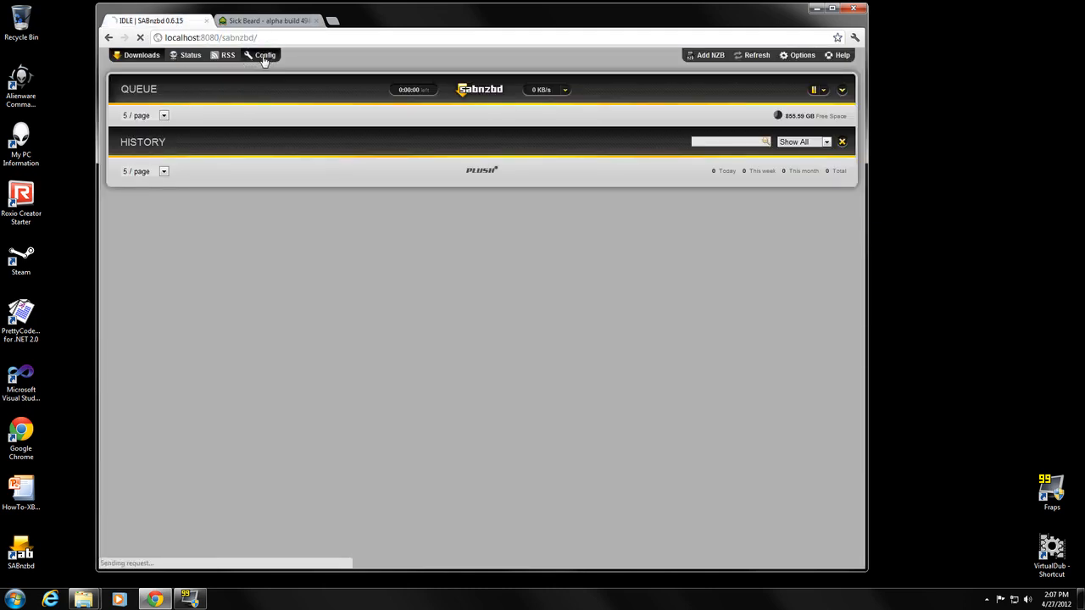
pyautogui.click(157, 96)
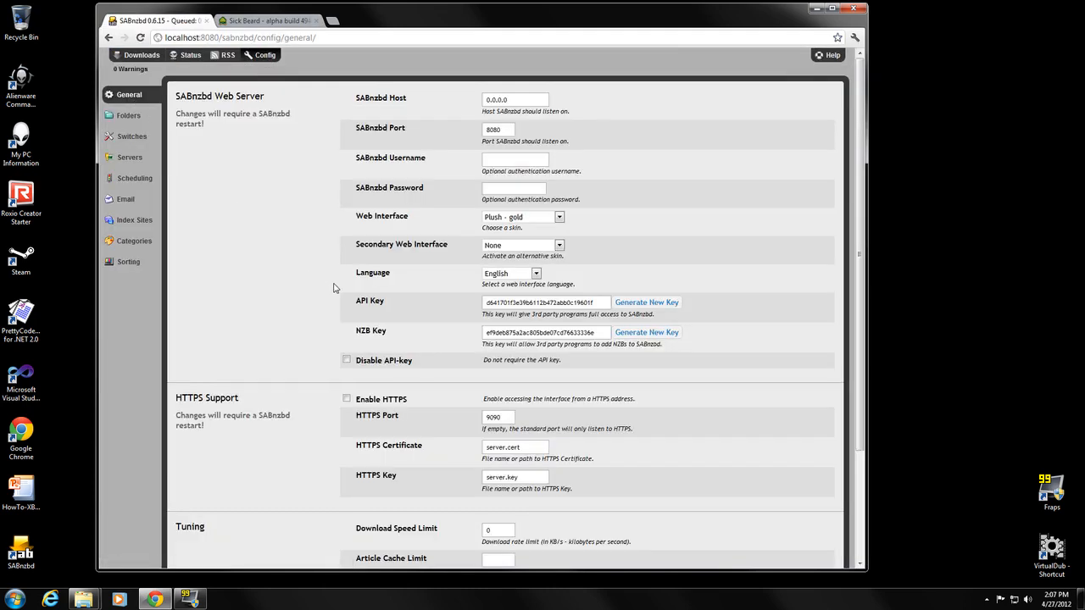
pyautogui.moveTo(595, 303); pyautogui.dragTo(485, 303)
pyautogui.hotkey('ctrl', 'c')
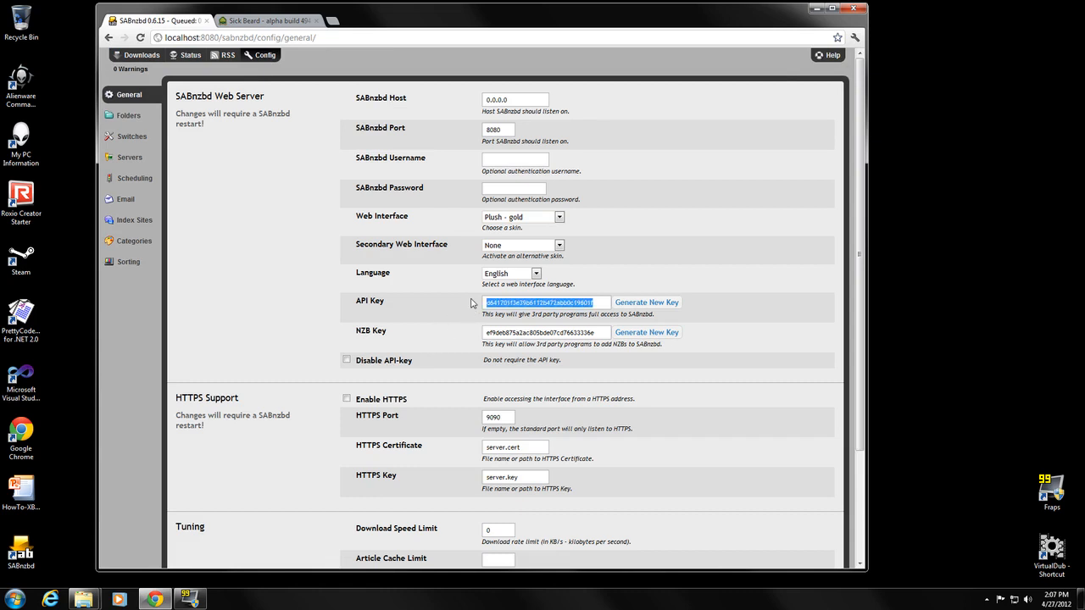
pyautogui.click(268, 20)
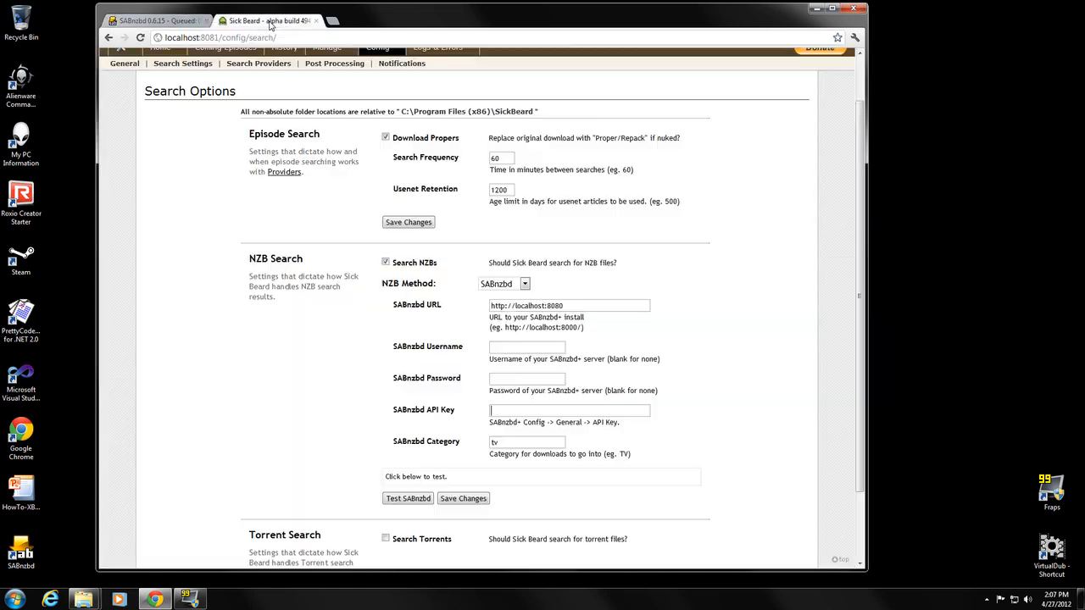
pyautogui.hotkey('ctrl', 'v')
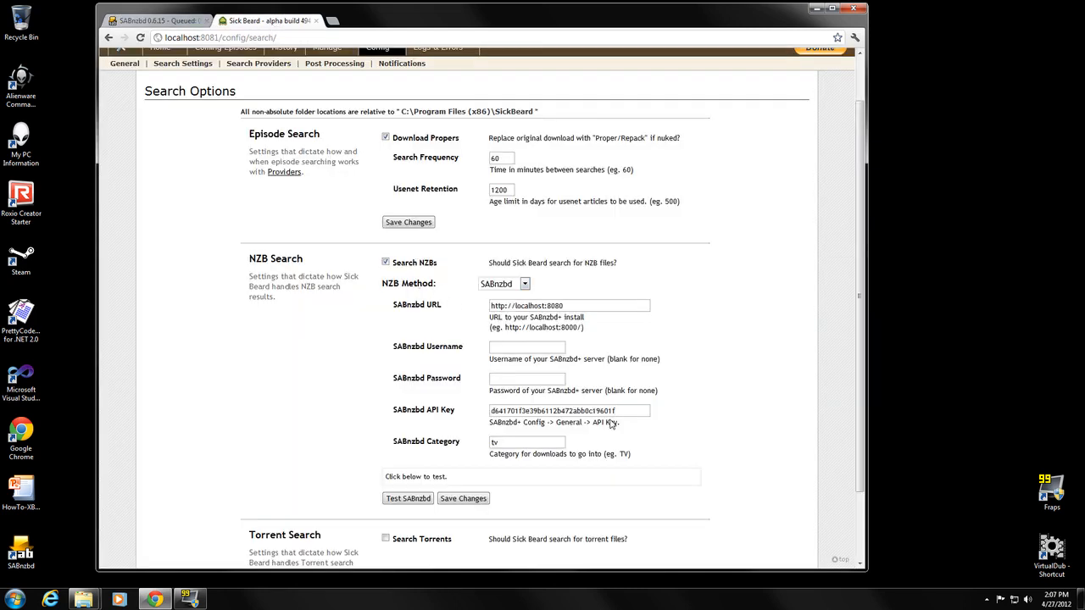
pyautogui.moveTo(494, 424); pyautogui.dragTo(609, 423)
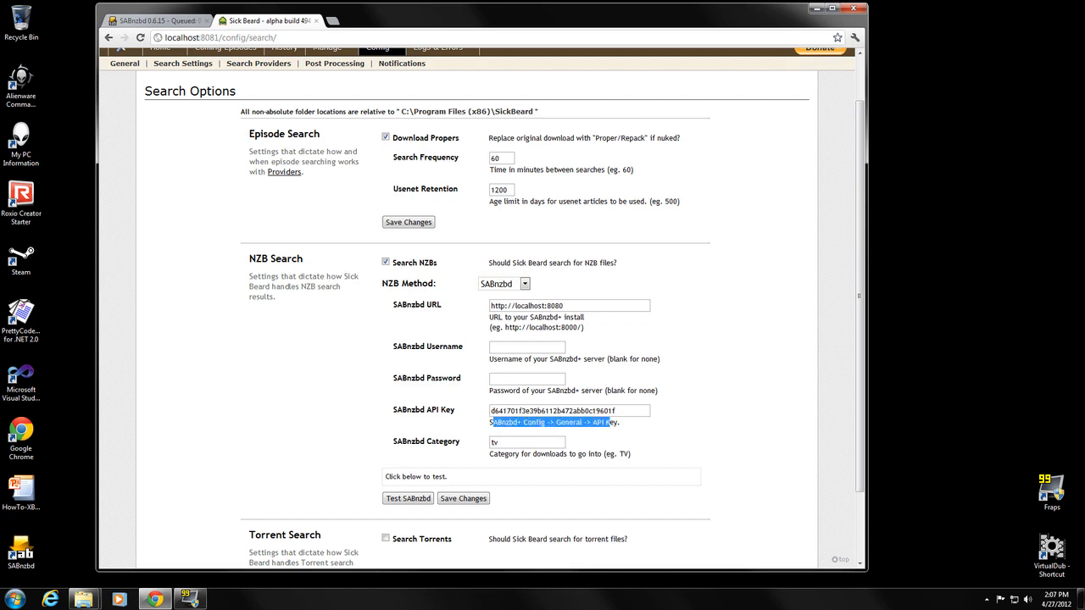
# Keep the SABnzbd category as tv, test the SABnzbd connection and save the NZB search settings
pyautogui.click(498, 442)
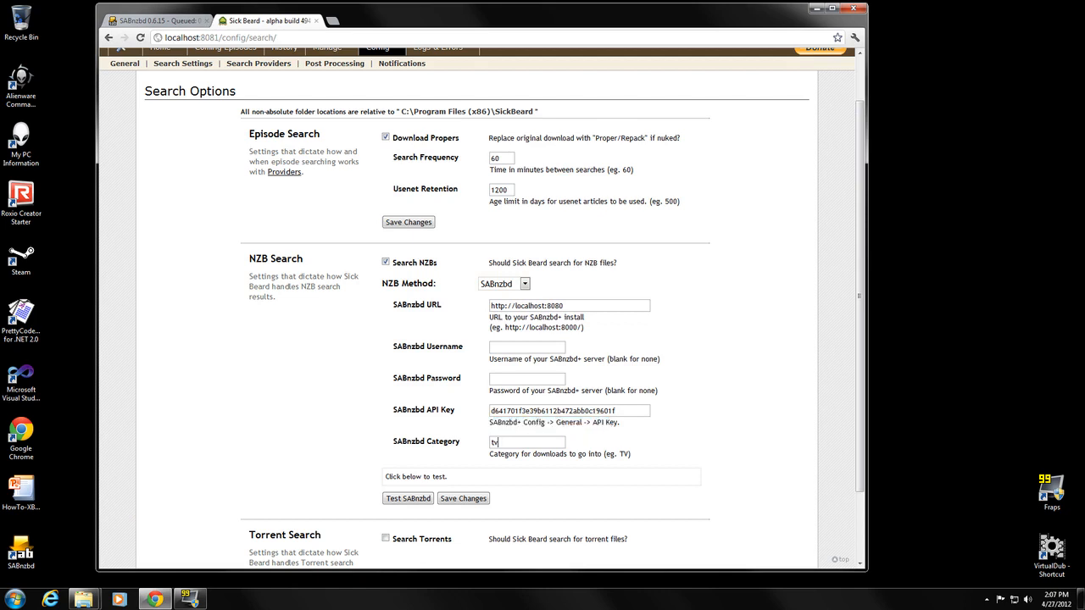
pyautogui.doubleClick(495, 442)
pyautogui.click(499, 442)
pyautogui.click(416, 501)
pyautogui.moveTo(415, 477); pyautogui.dragTo(502, 478)
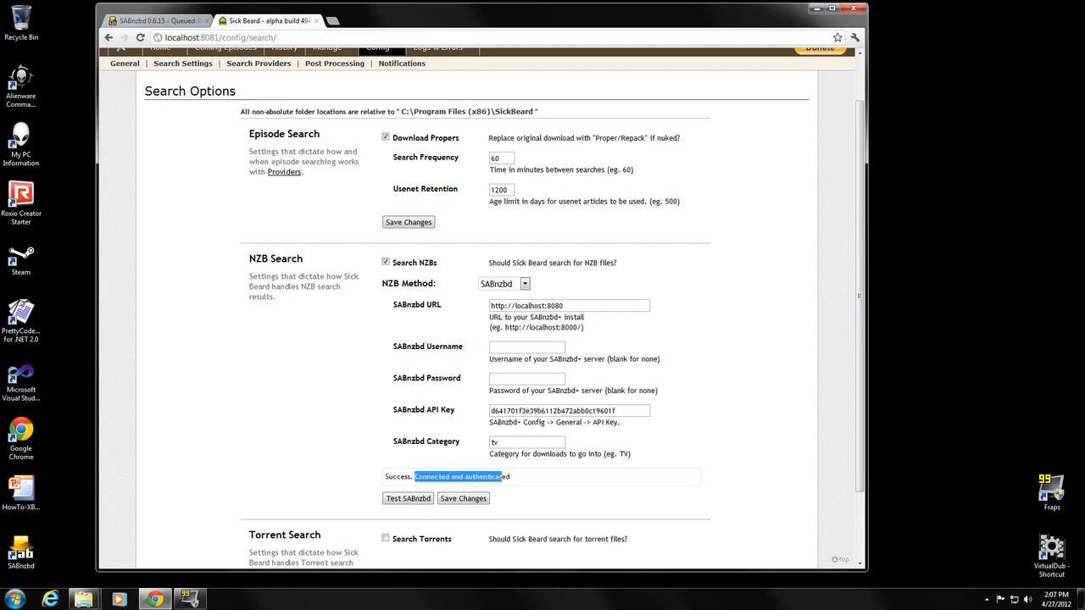
pyautogui.click(461, 464)
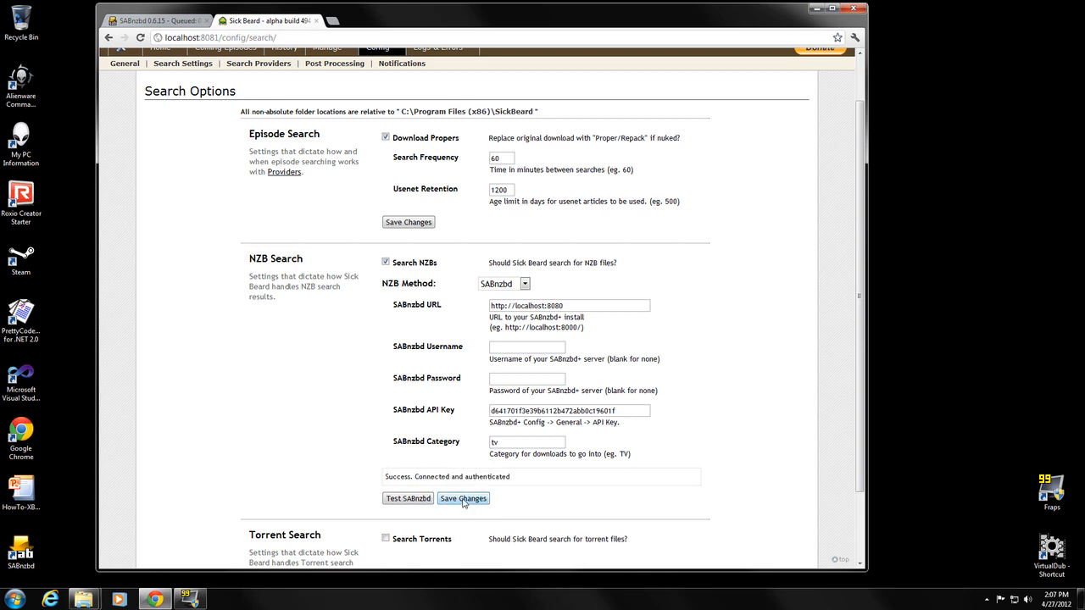
pyautogui.click(463, 500)
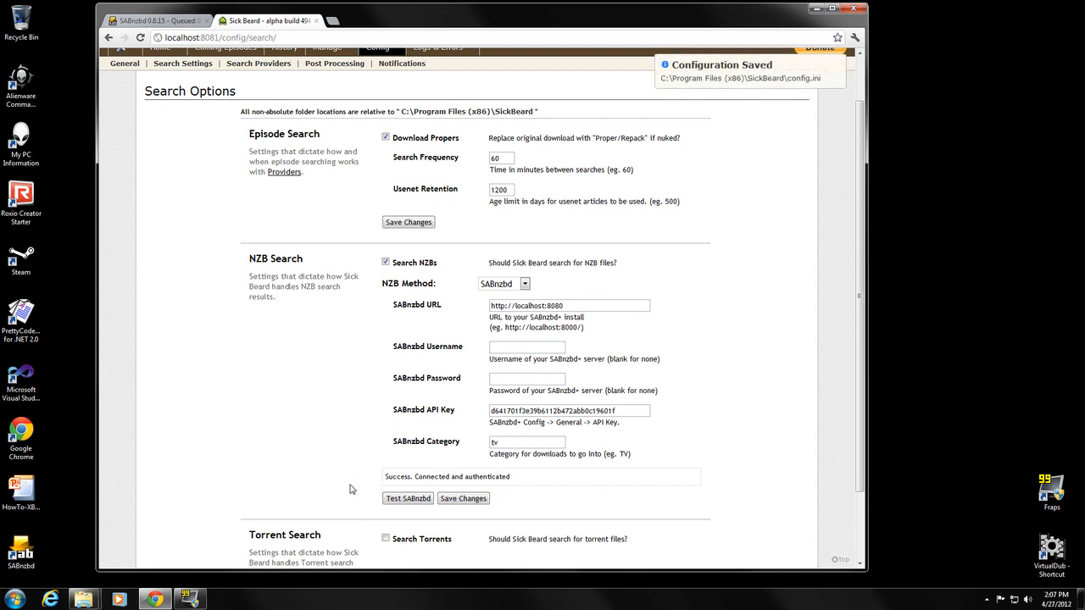
pyautogui.scroll(-1, 352, 485)
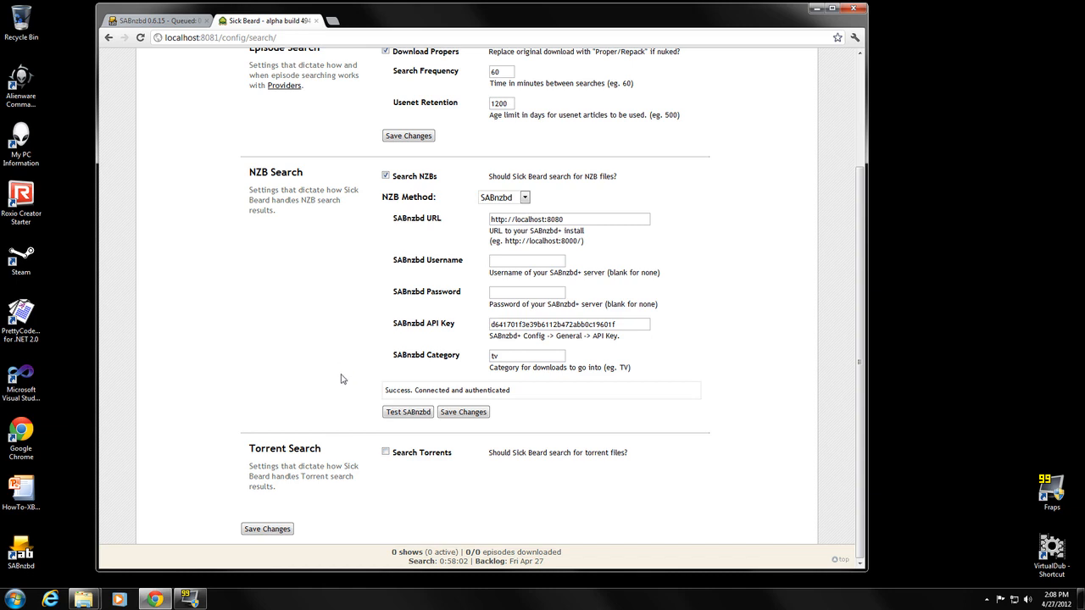
# Turn on torrent search to look at its note and Torrent Black Hole setting, and turn it back off
pyautogui.click(385, 452)
pyautogui.scroll(-2, 410, 431)
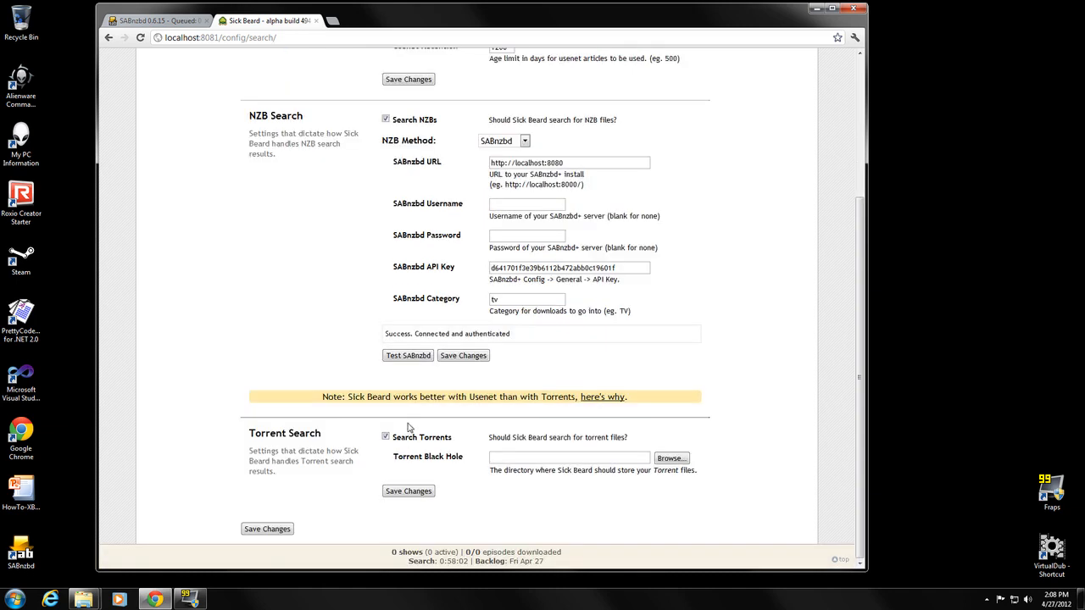
pyautogui.moveTo(386, 397); pyautogui.dragTo(565, 397)
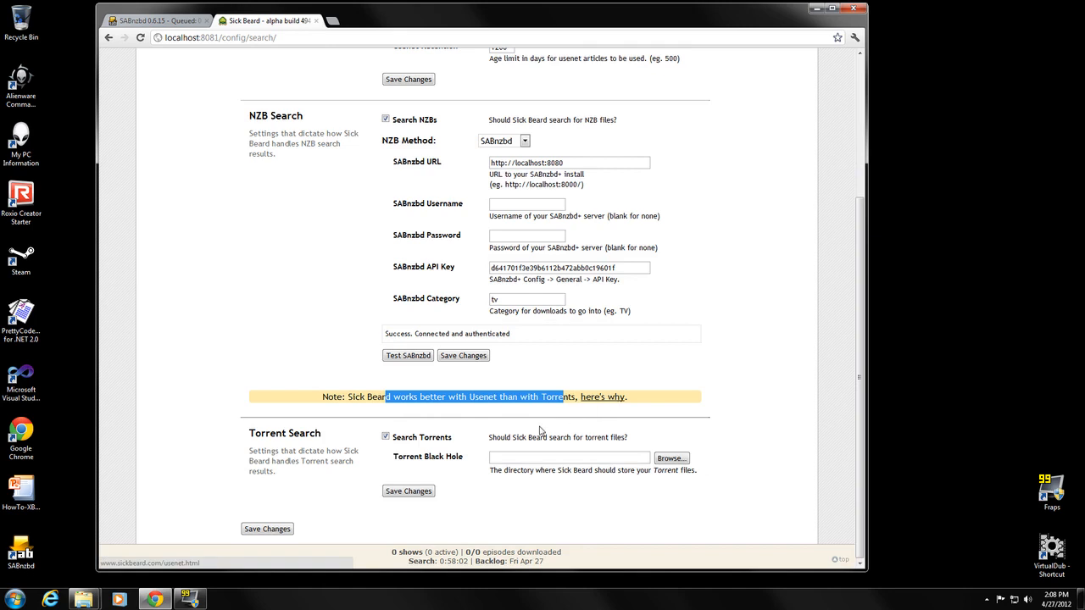
pyautogui.click(569, 457)
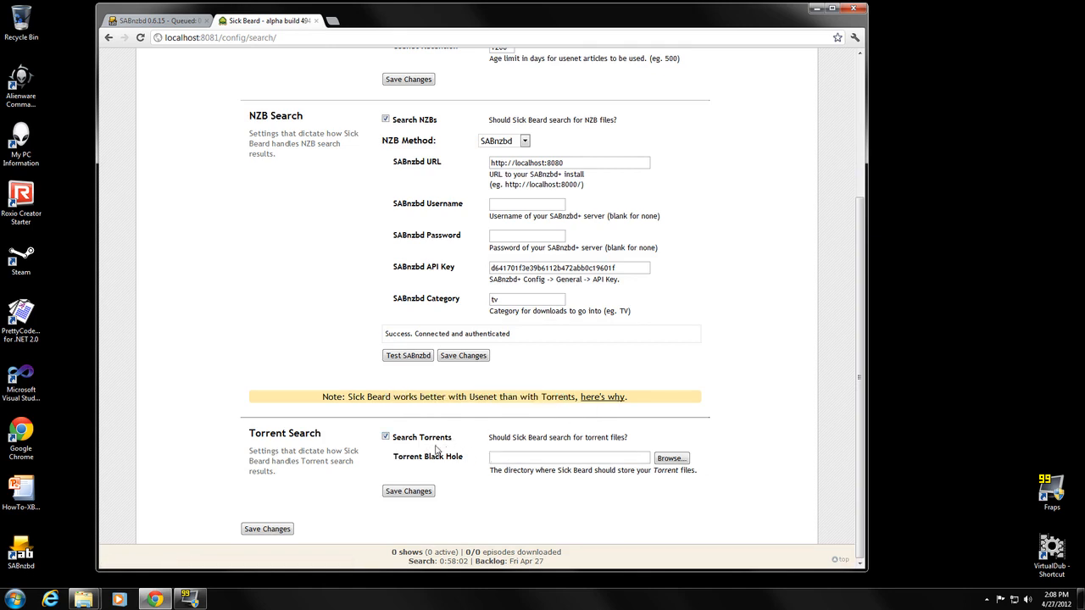
pyautogui.click(385, 438)
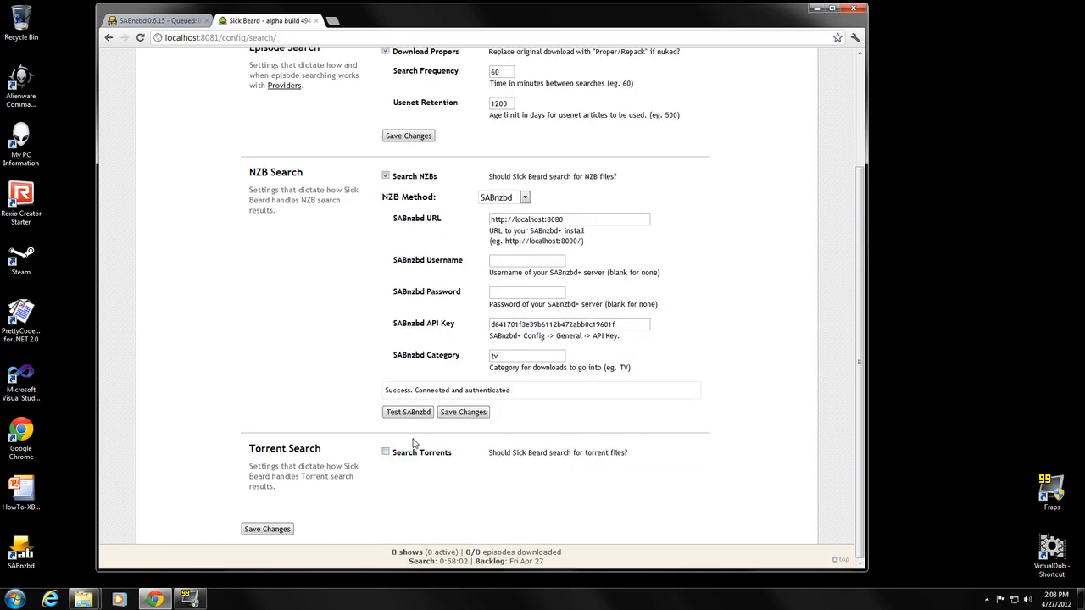
# Save all changes on the Search Options page
pyautogui.click(286, 529)
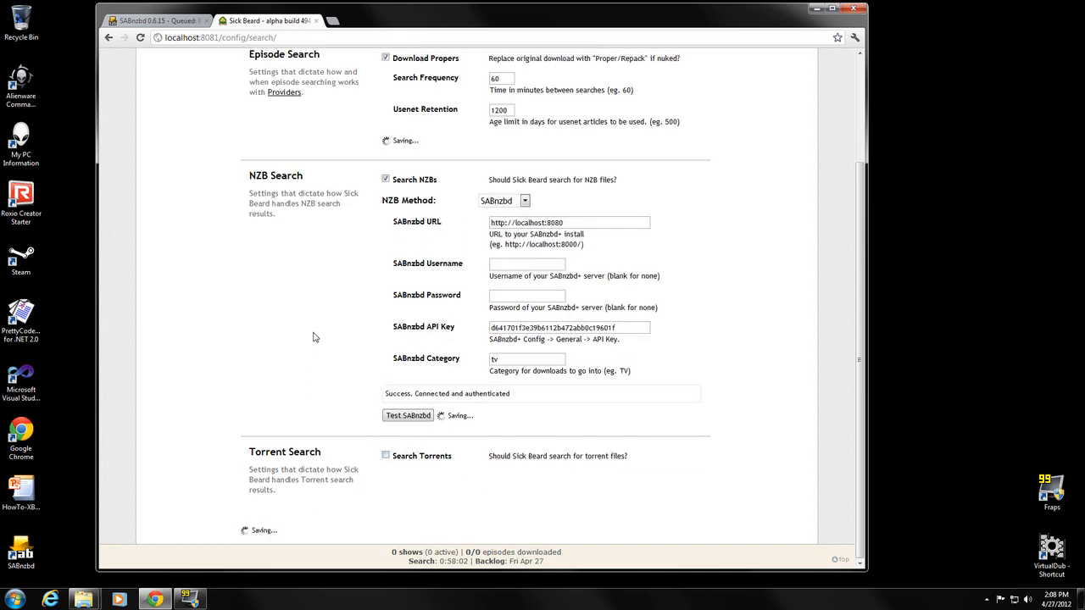
pyautogui.scroll(2, 212, 288)
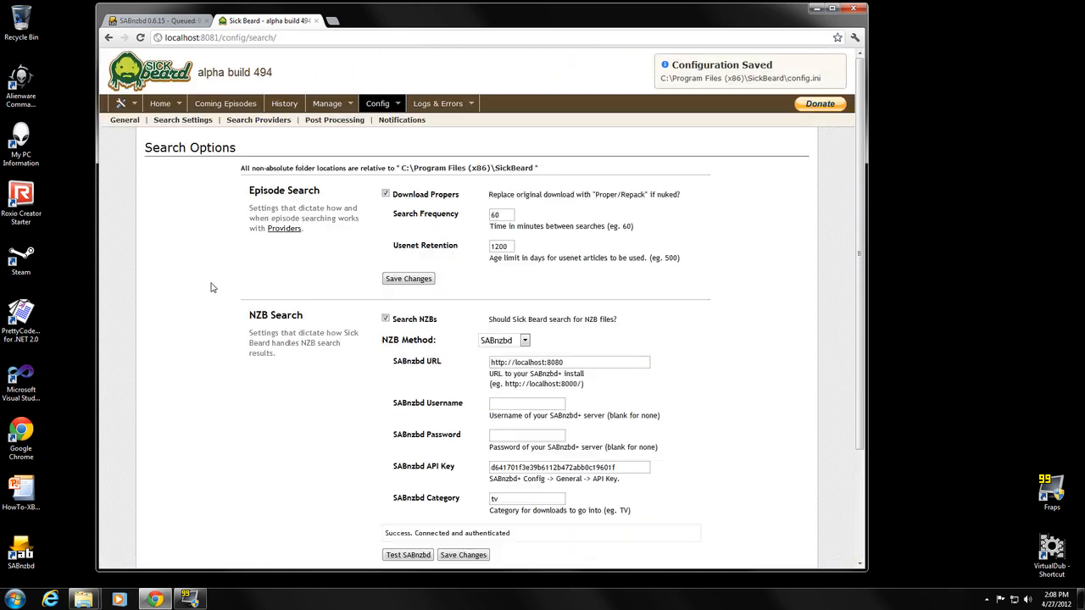
# In the search providers, enable Sick Beard Index and NZBMatrix, disable Womble's Index and save the provider priorities
pyautogui.click(251, 122)
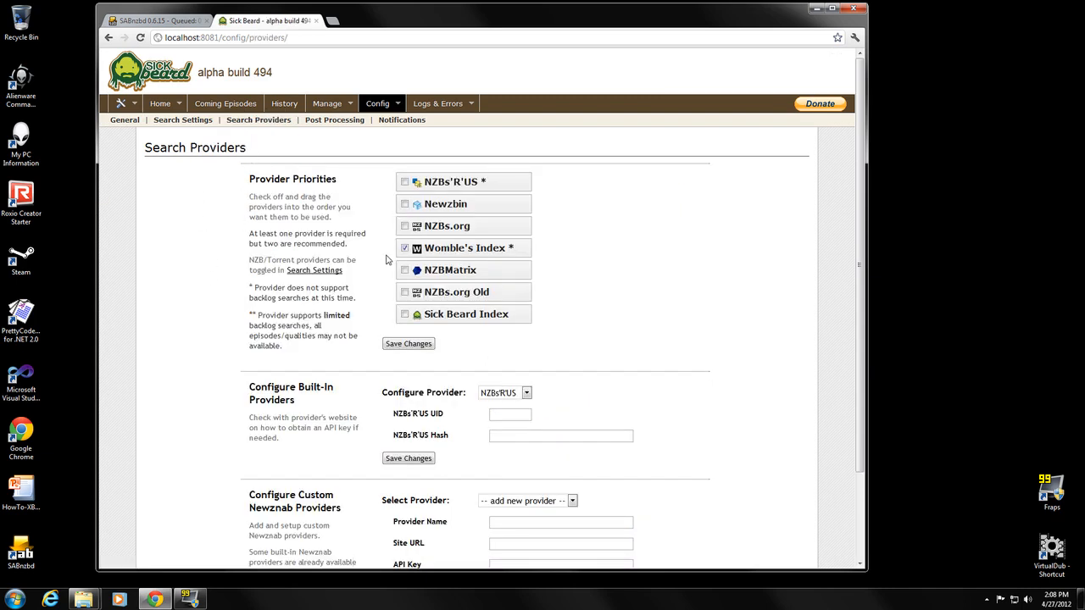
pyautogui.click(405, 315)
pyautogui.click(405, 271)
pyautogui.click(406, 248)
pyautogui.click(408, 343)
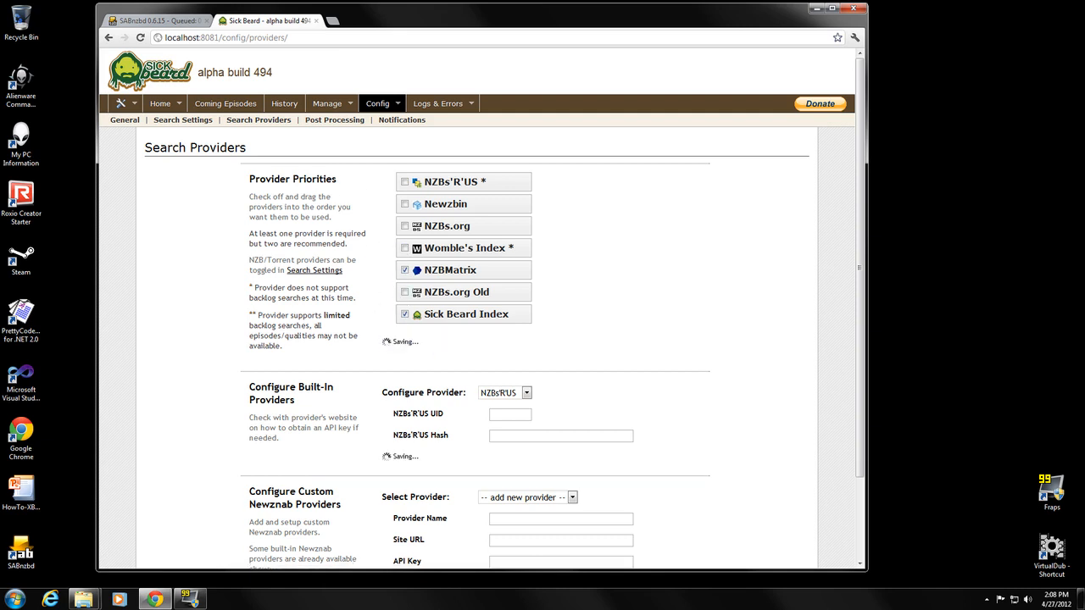
# Choose NZBMatrix as the built-in provider to configure, leave its credentials and the custom Newznab fields blank, and save the provider settings
pyautogui.click(526, 393)
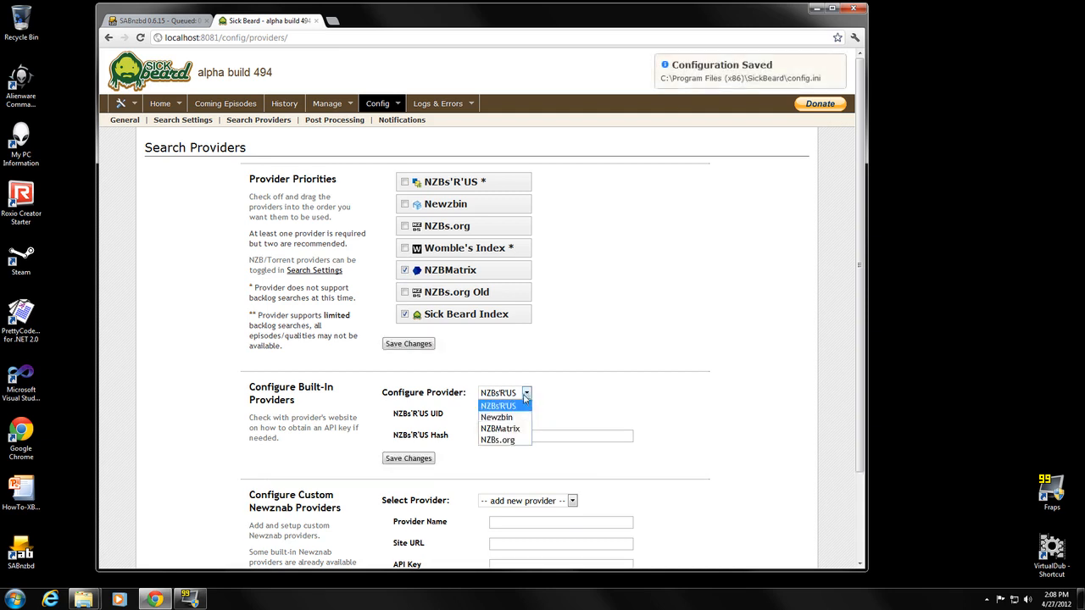
pyautogui.click(515, 427)
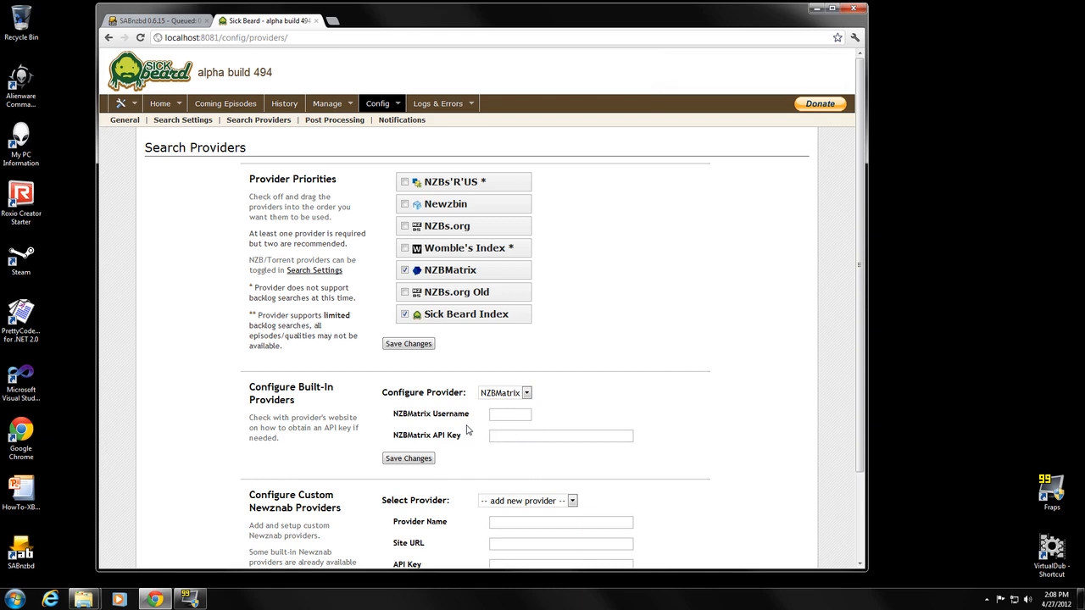
pyautogui.scroll(-2, 466, 431)
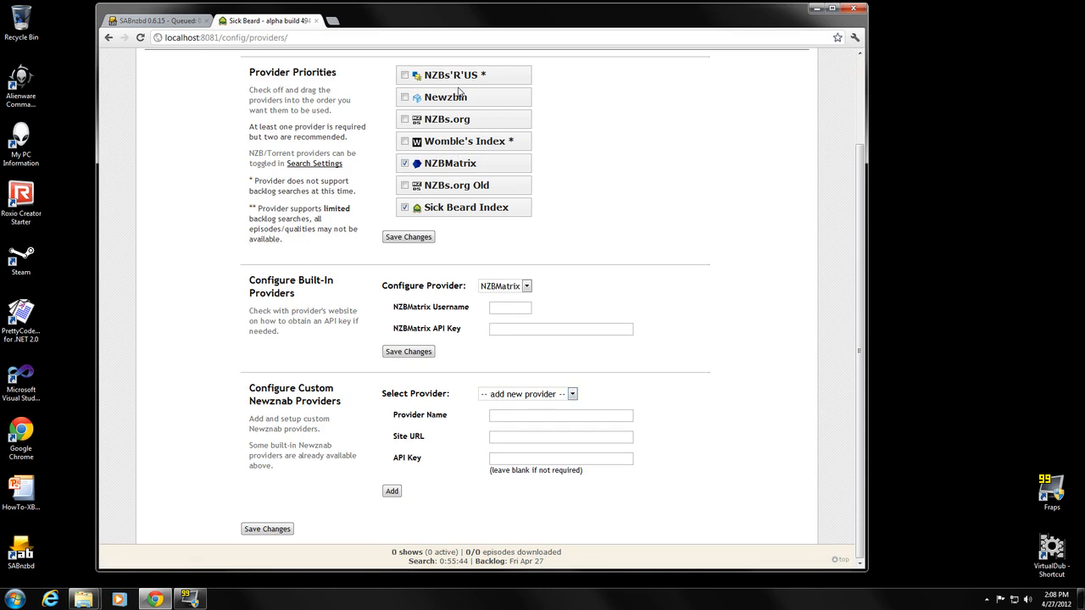
pyautogui.click(571, 394)
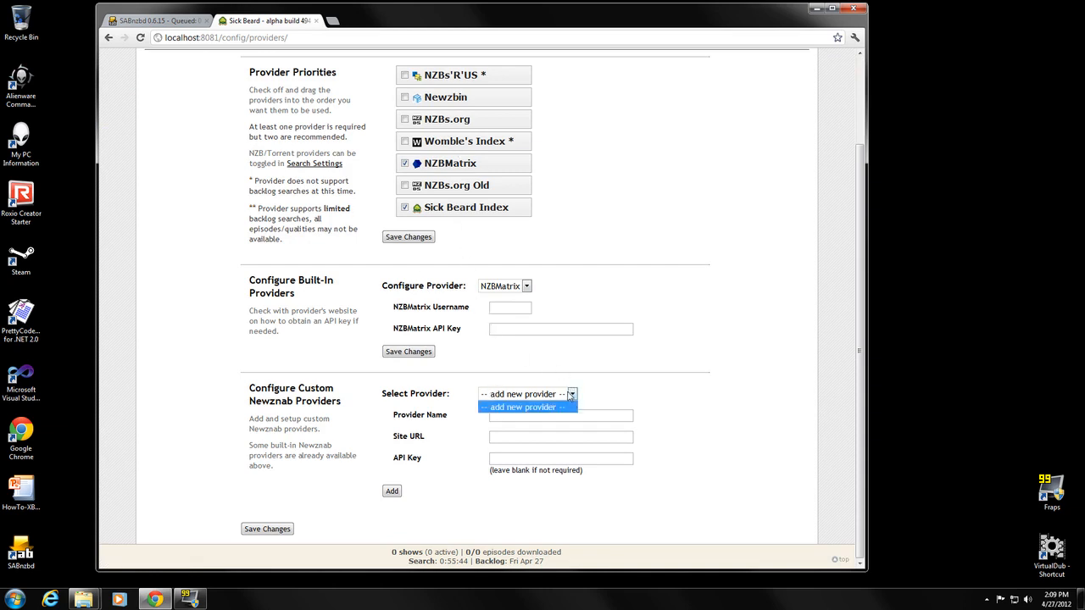
pyautogui.click(572, 395)
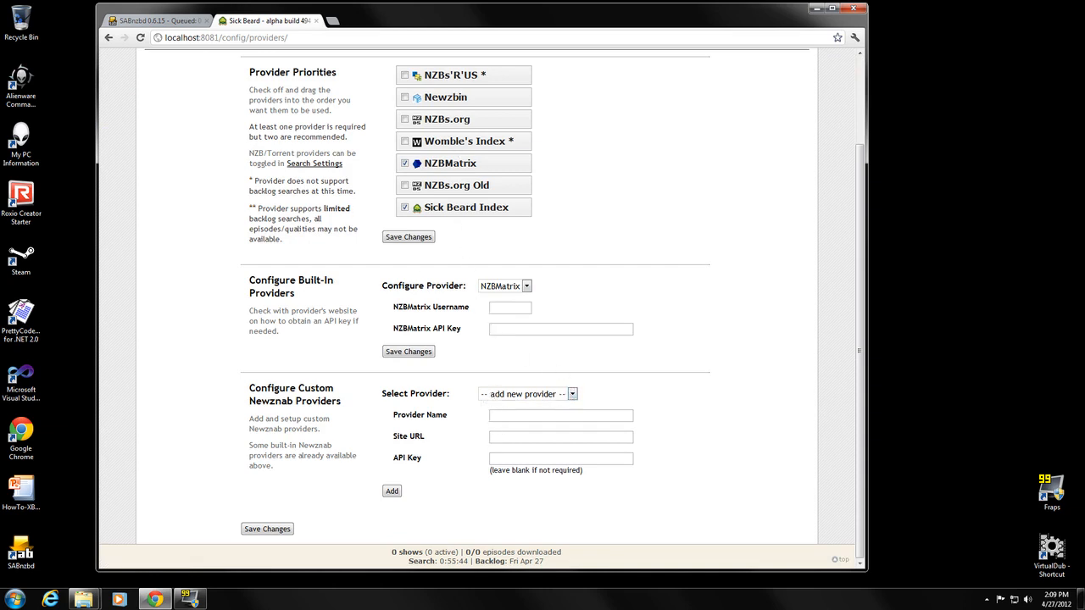
pyautogui.click(506, 459)
pyautogui.click(510, 328)
pyautogui.click(270, 529)
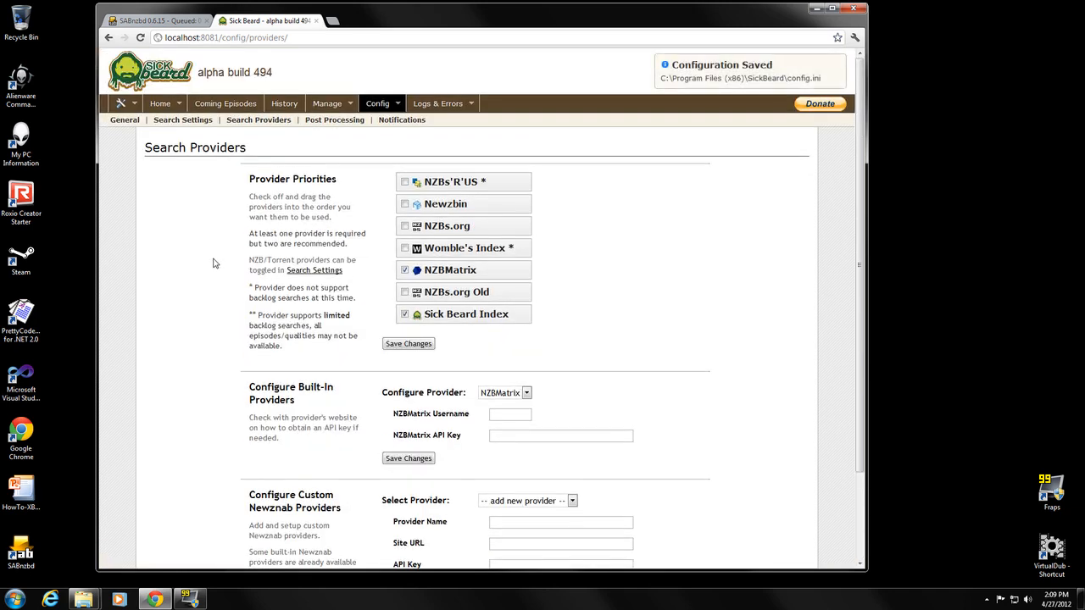
# Open Sick Beard's Post Processing configuration, and open the autoProcessTV folder of the SickBeard installation in Windows Explorer
pyautogui.click(335, 119)
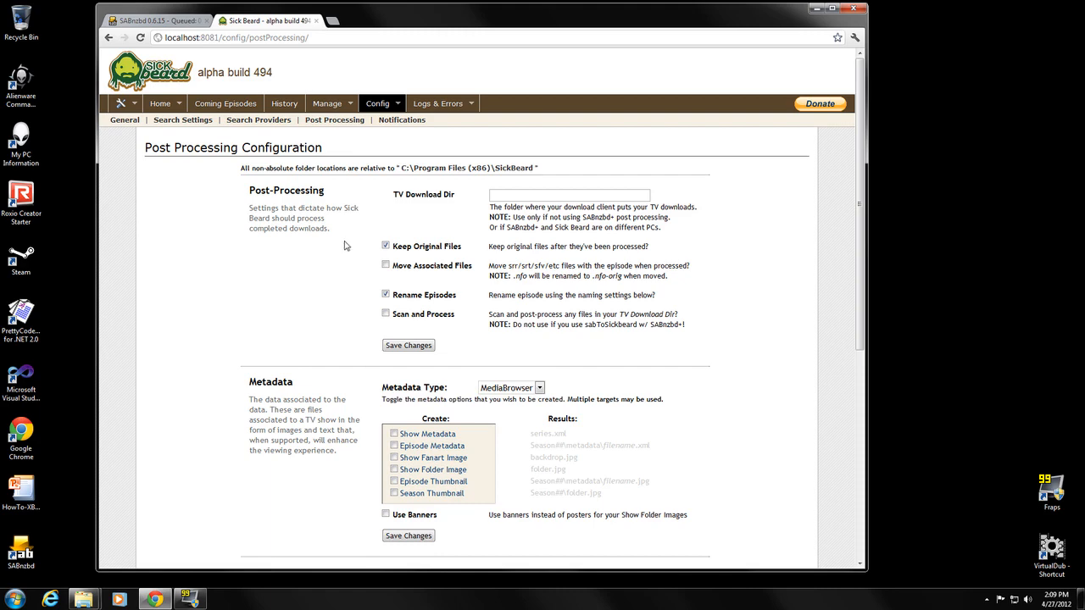
pyautogui.moveTo(84, 599)
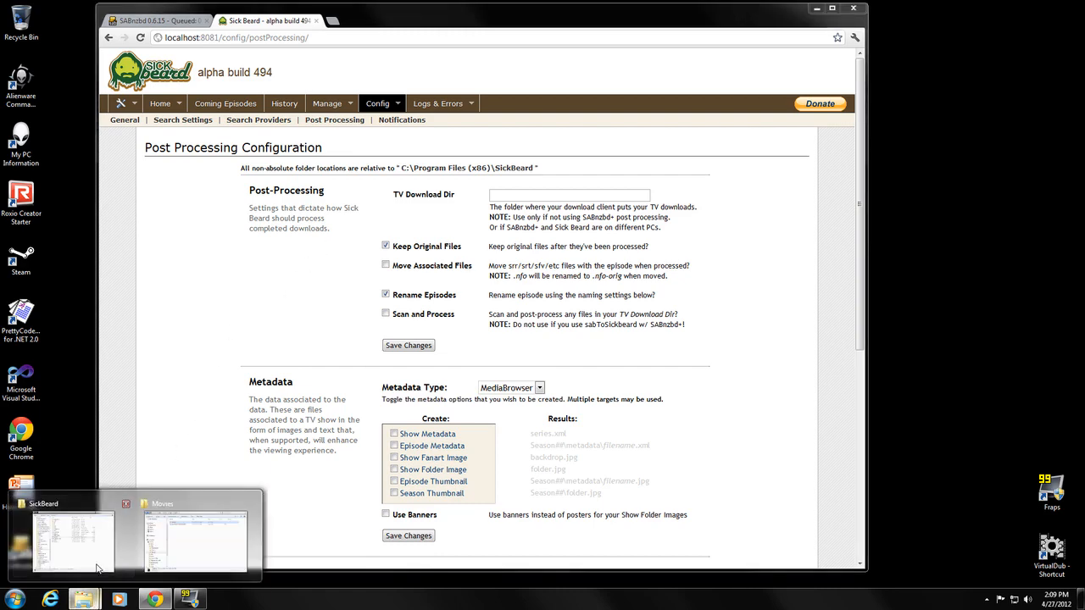
pyautogui.click(99, 542)
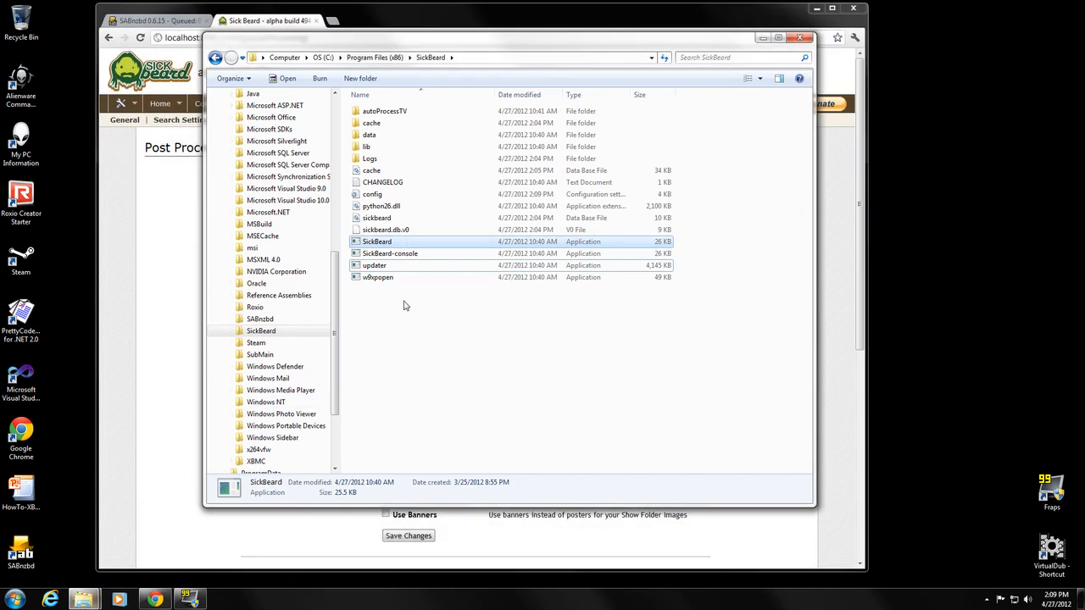
pyautogui.click(411, 336)
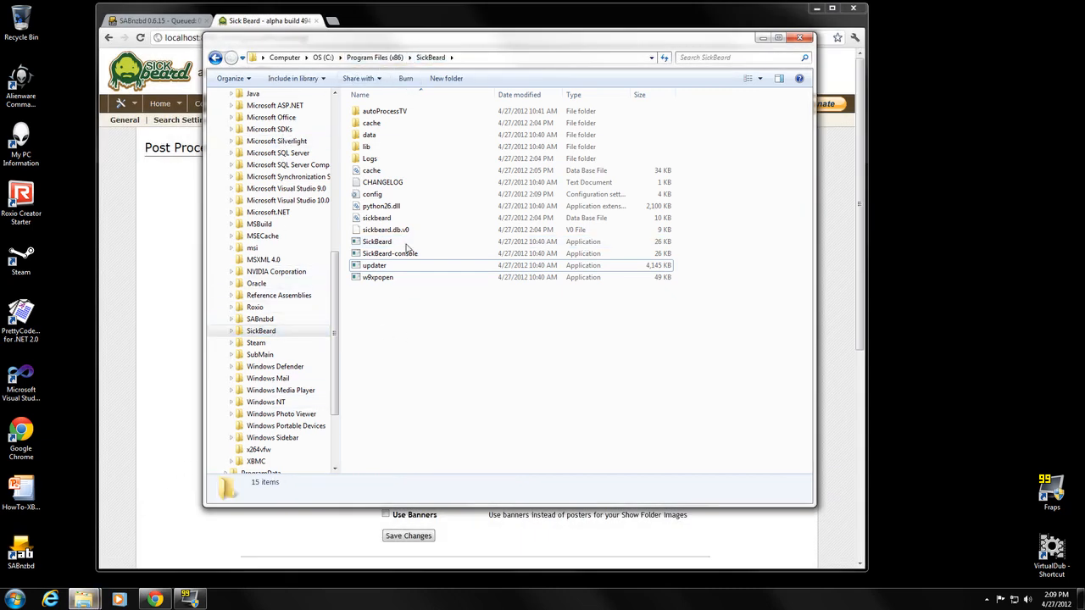
pyautogui.doubleClick(390, 111)
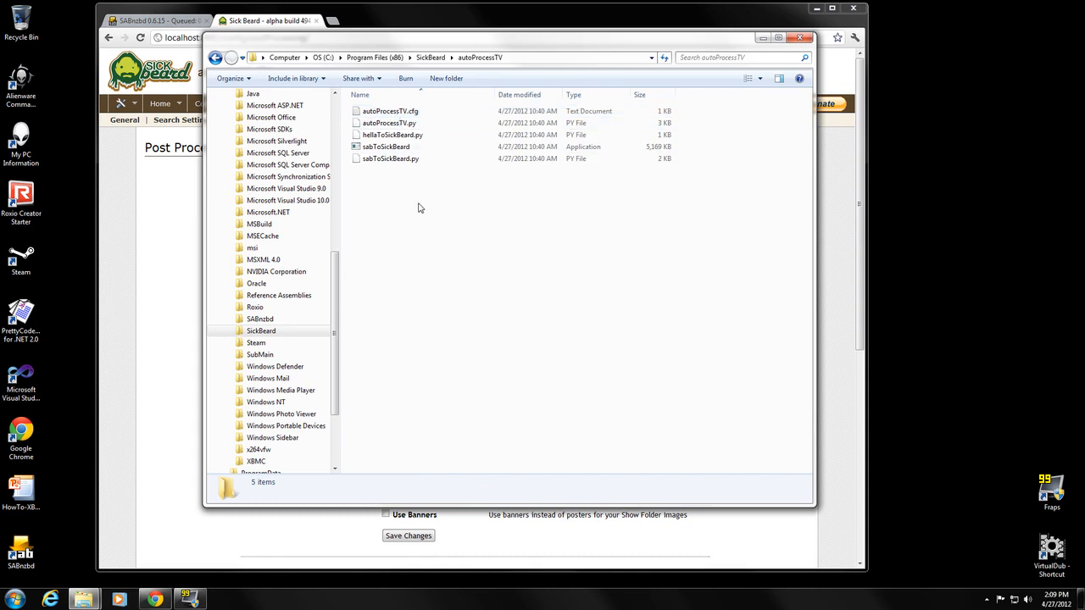
pyautogui.rightClick(410, 114)
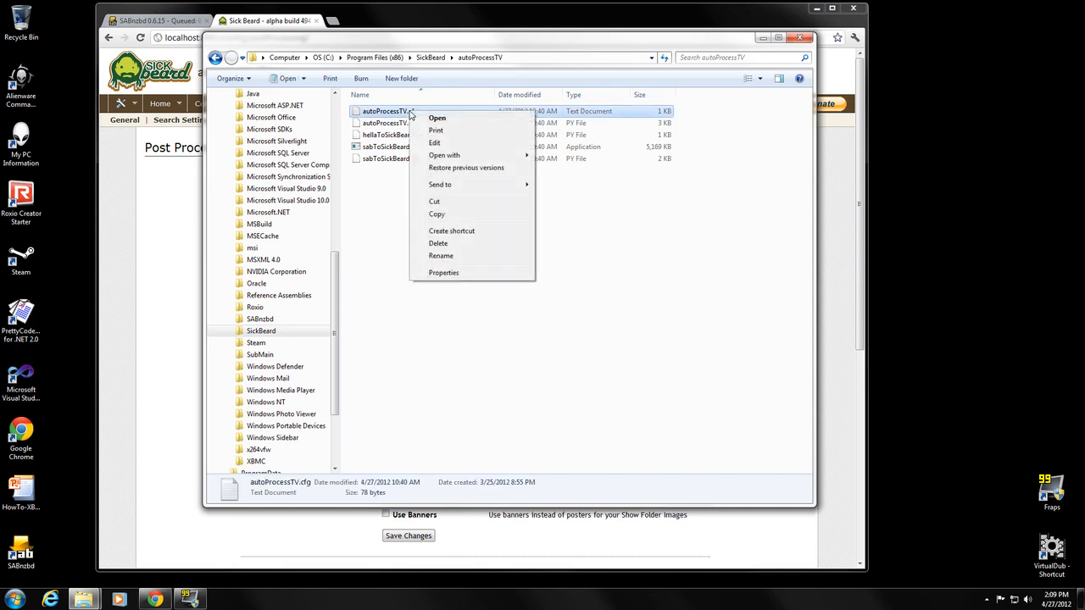
pyautogui.click(449, 258)
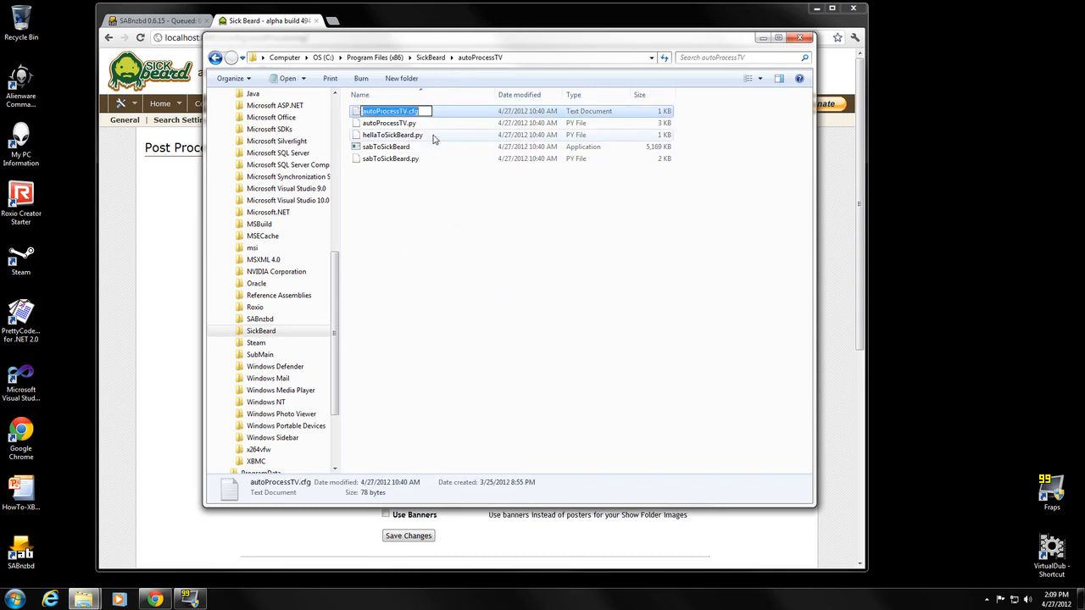
pyautogui.click(428, 218)
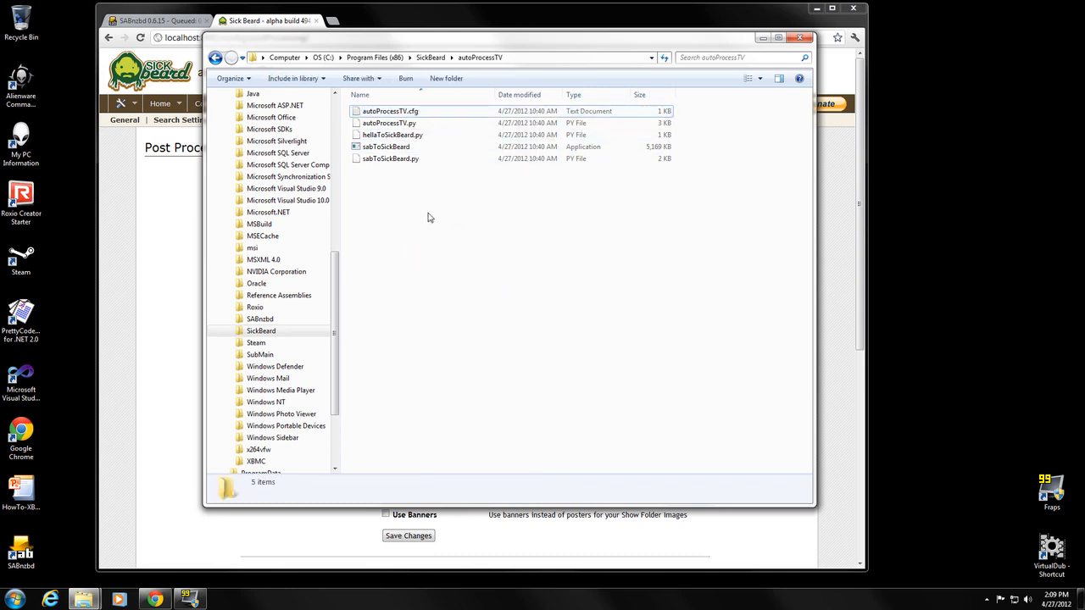
# Open autoProcessTV.cfg in Notepad to check its contents and close it
pyautogui.click(416, 112)
pyautogui.doubleClick(416, 112)
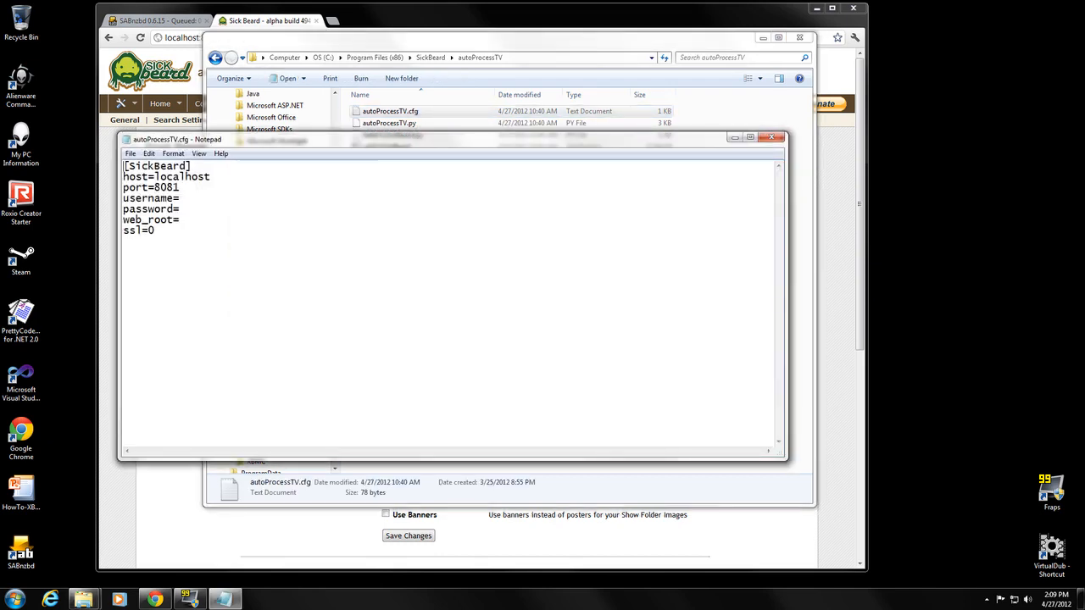
pyautogui.click(771, 138)
# Try to rename autoProcessTV.cfg as autoProcessTV.cfg.txt
pyautogui.rightClick(417, 115)
pyautogui.click(446, 257)
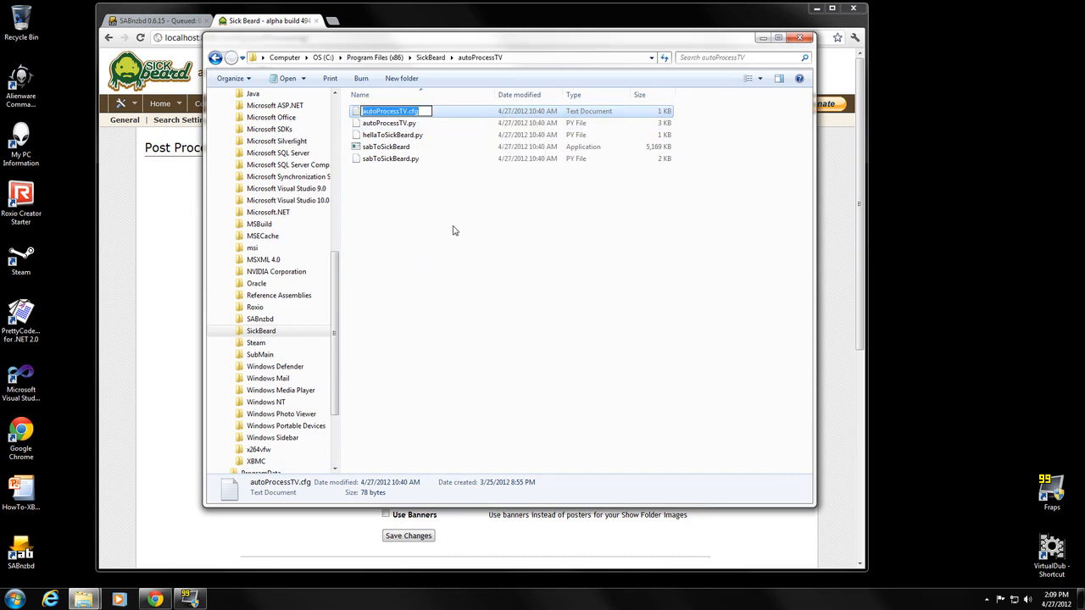
pyautogui.press('End')
pyautogui.write('.')
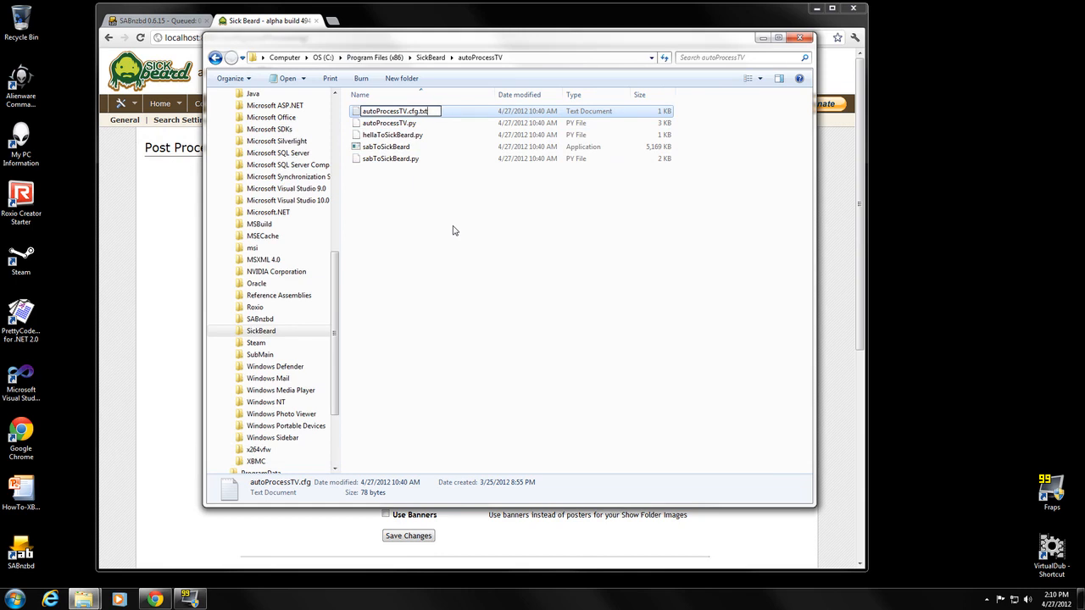
pyautogui.click(454, 230)
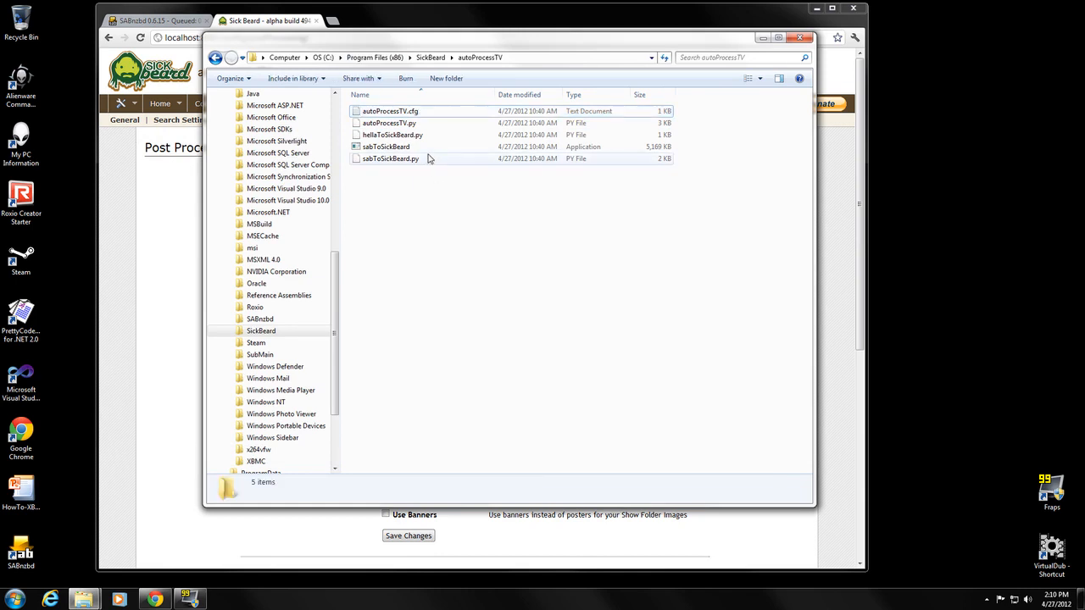
# Open autoProcessTV.cfg in Notepad, review its port, host and username entries, and close it without changes
pyautogui.doubleClick(407, 113)
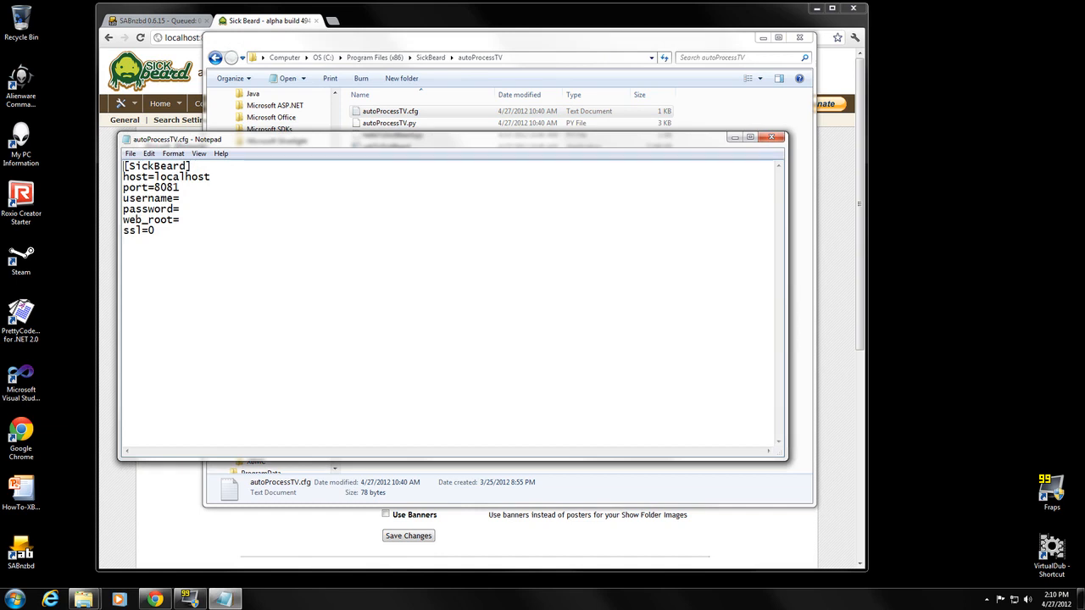
pyautogui.moveTo(181, 187); pyautogui.dragTo(156, 187)
pyautogui.click(181, 187)
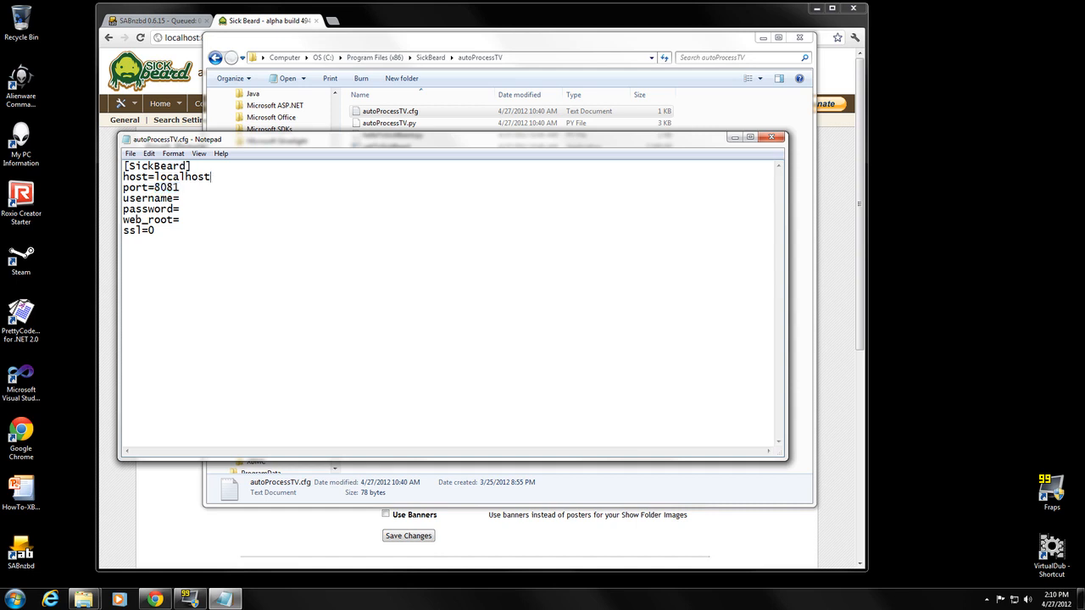
pyautogui.moveTo(211, 177); pyautogui.dragTo(156, 177)
pyautogui.click(181, 199)
pyautogui.moveTo(187, 146); pyautogui.dragTo(143, 163)
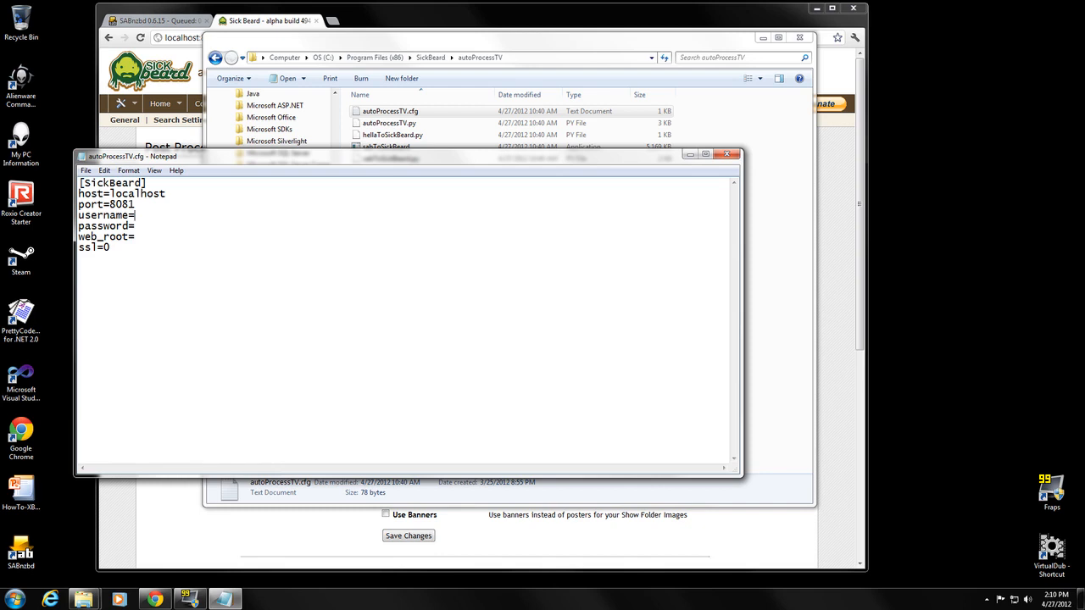
pyautogui.moveTo(142, 183); pyautogui.dragTo(81, 184)
pyautogui.click(727, 153)
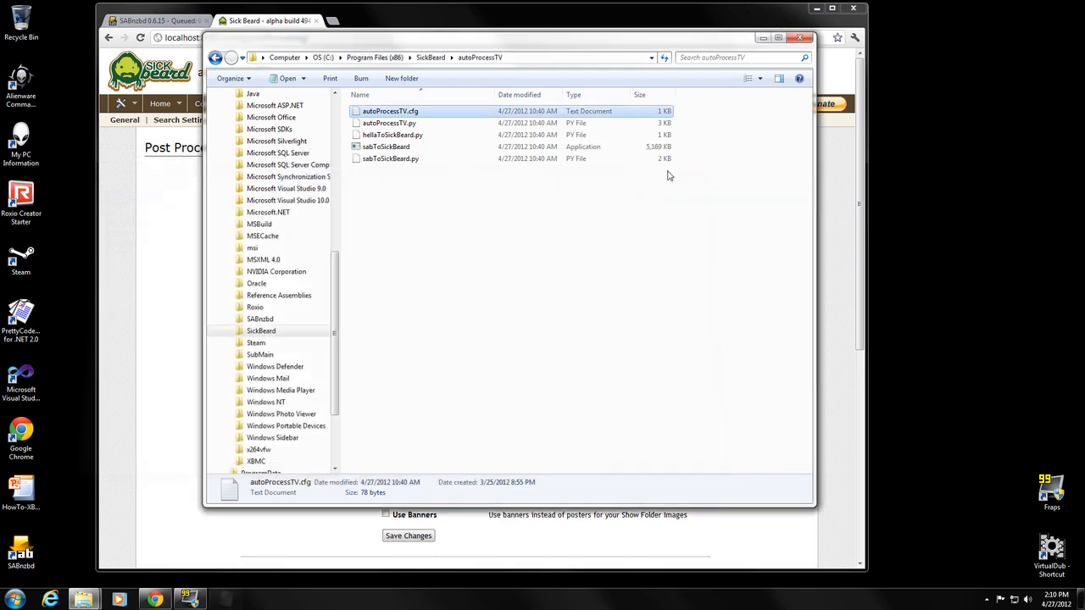
# Copy all five files in the SickBeard autoProcessTV folder
pyautogui.click(412, 197)
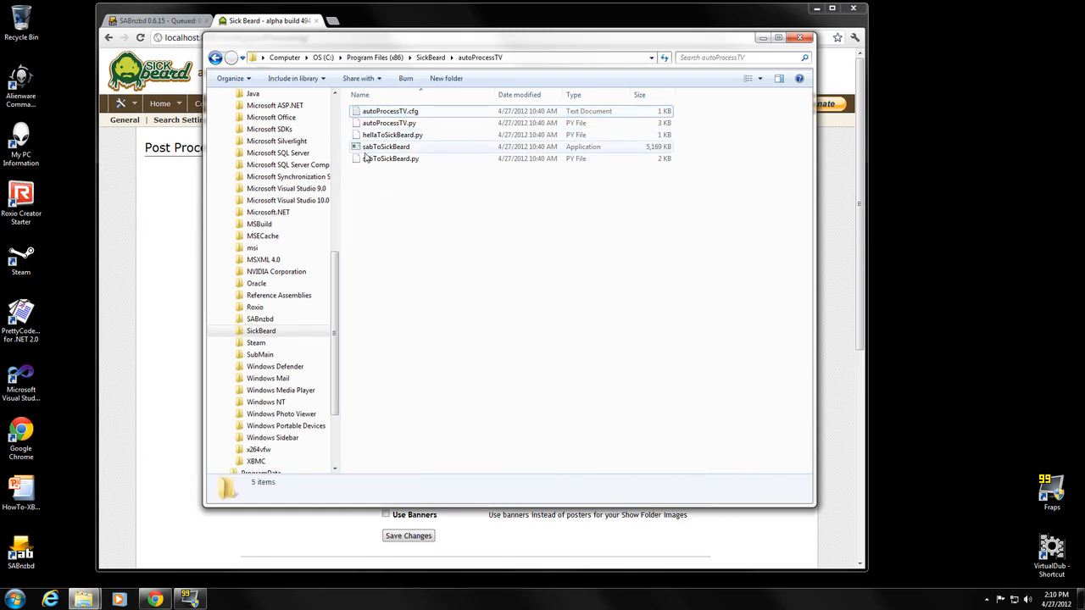
pyautogui.click(382, 151)
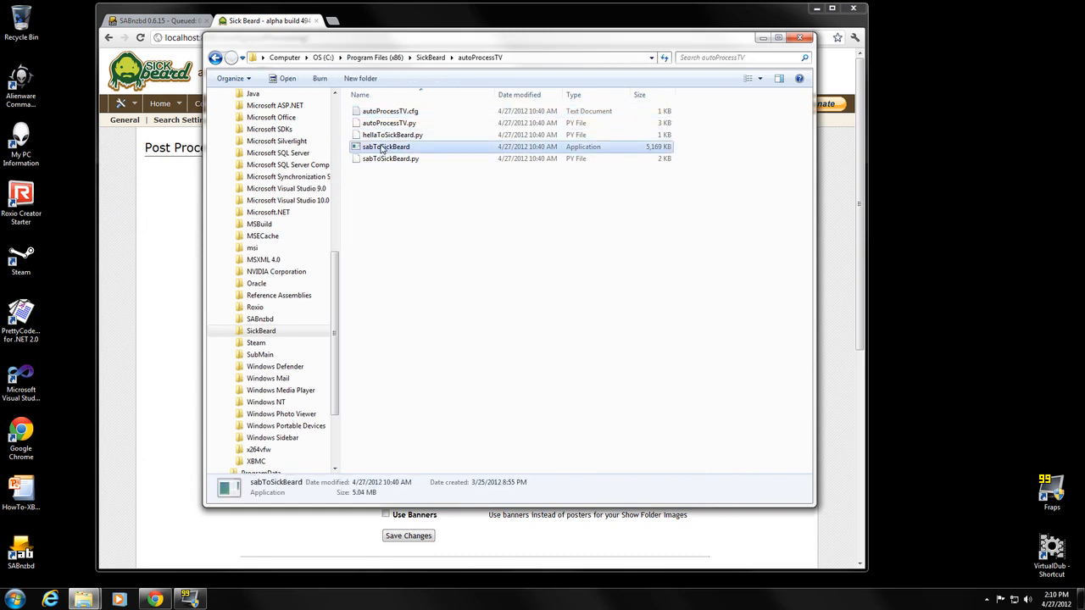
pyautogui.click(417, 185)
pyautogui.moveTo(437, 194); pyautogui.dragTo(360, 106)
pyautogui.rightClick(383, 129)
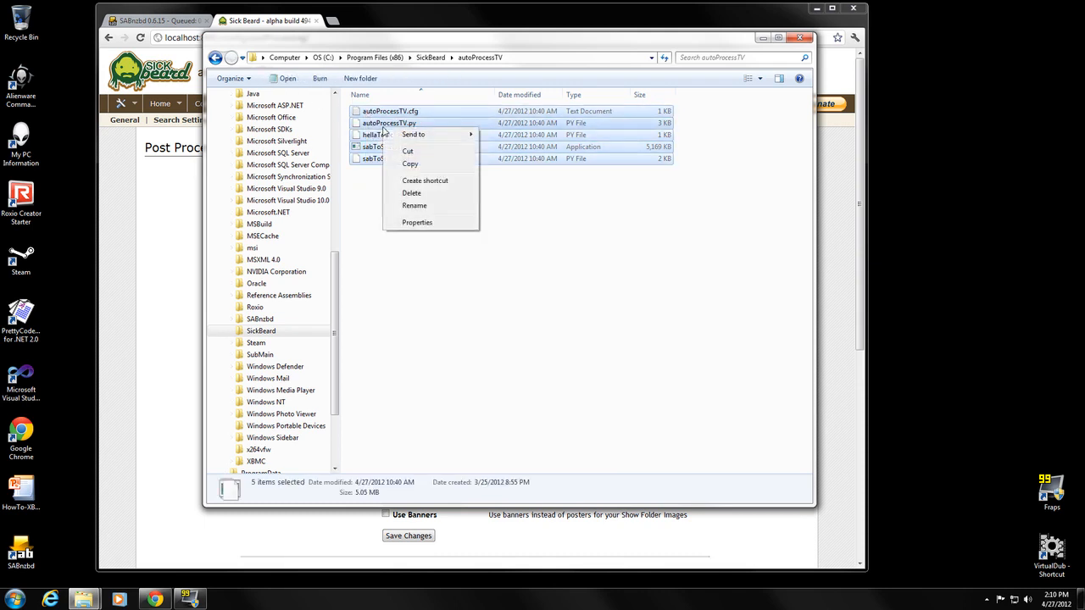
pyautogui.click(409, 165)
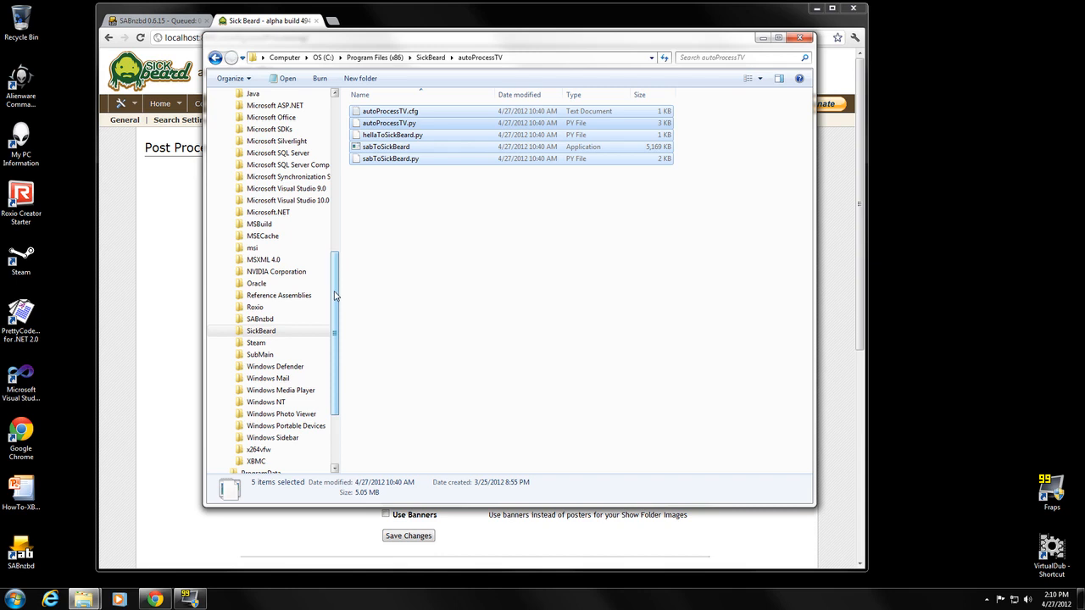
# Paste the copied script files into the scripts folder under C:\Library\Downloads
pyautogui.scroll(10, 334, 295)
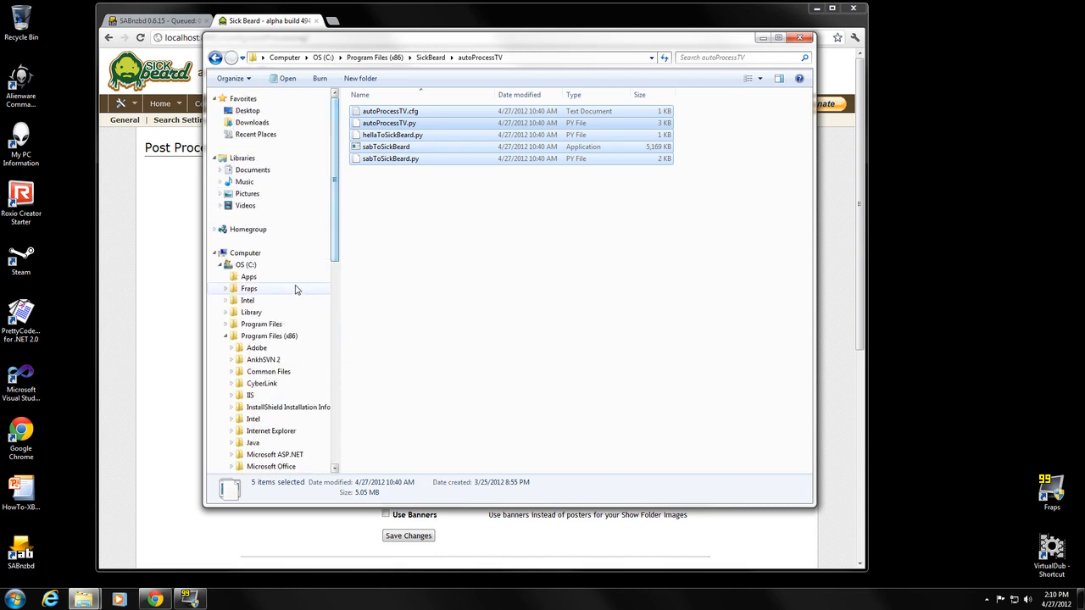
pyautogui.click(226, 312)
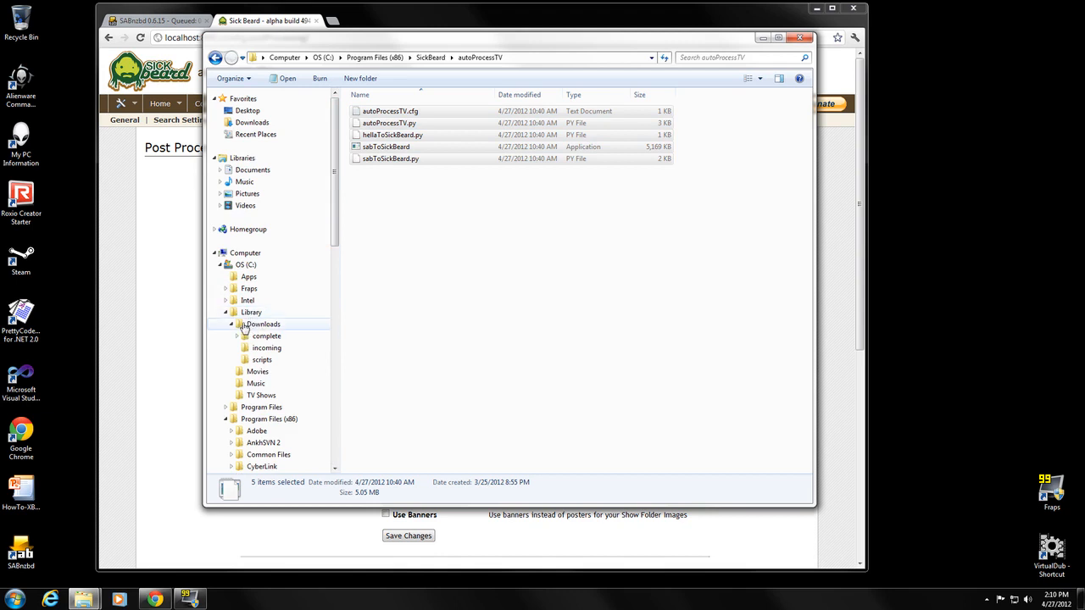
pyautogui.click(246, 326)
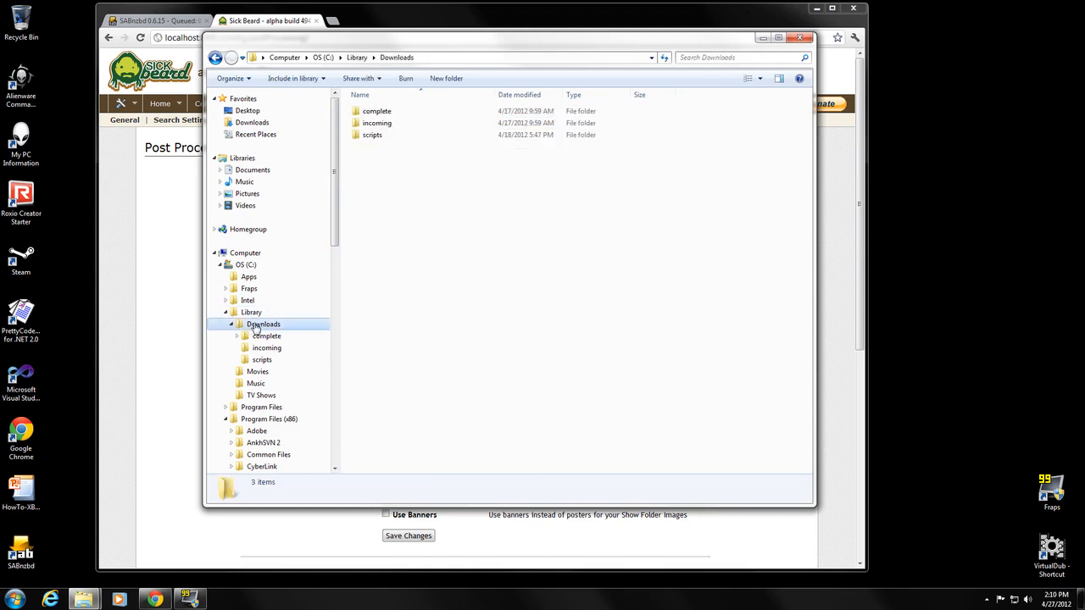
pyautogui.doubleClick(374, 138)
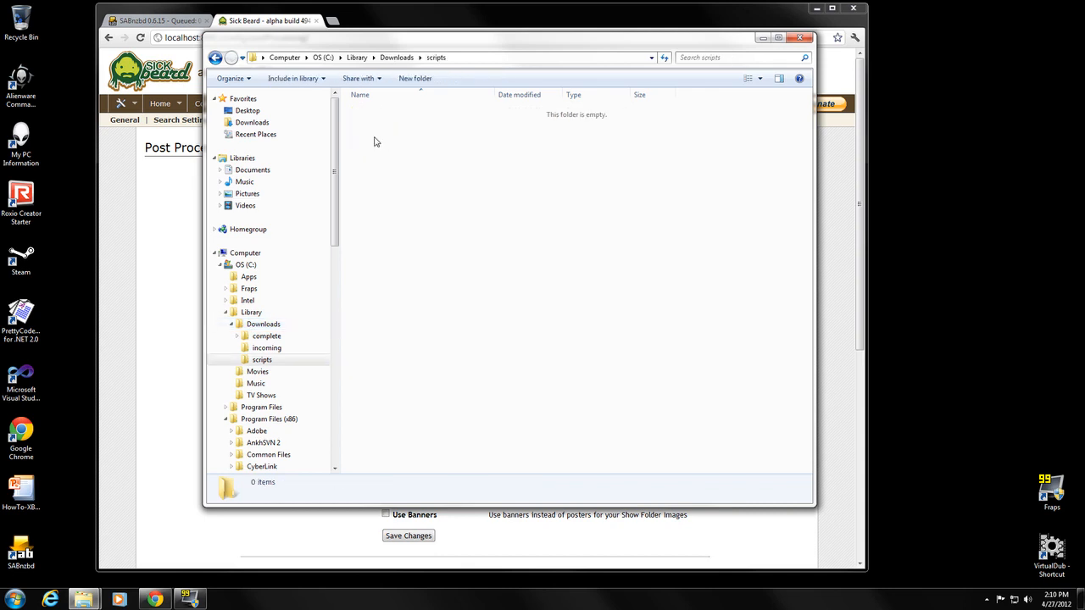
pyautogui.rightClick(375, 141)
pyautogui.click(417, 217)
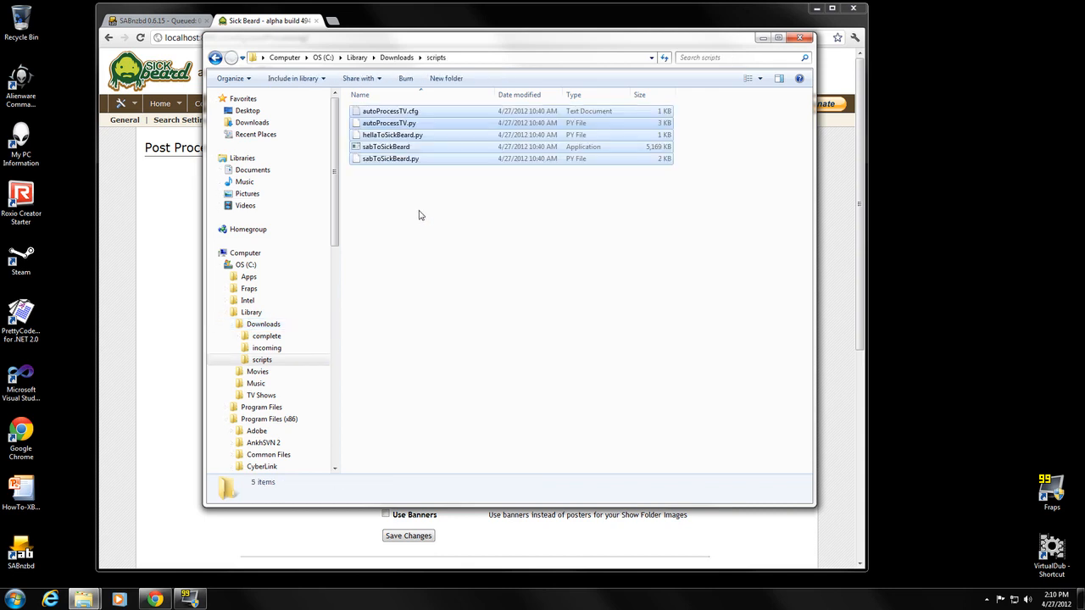
pyautogui.click(423, 229)
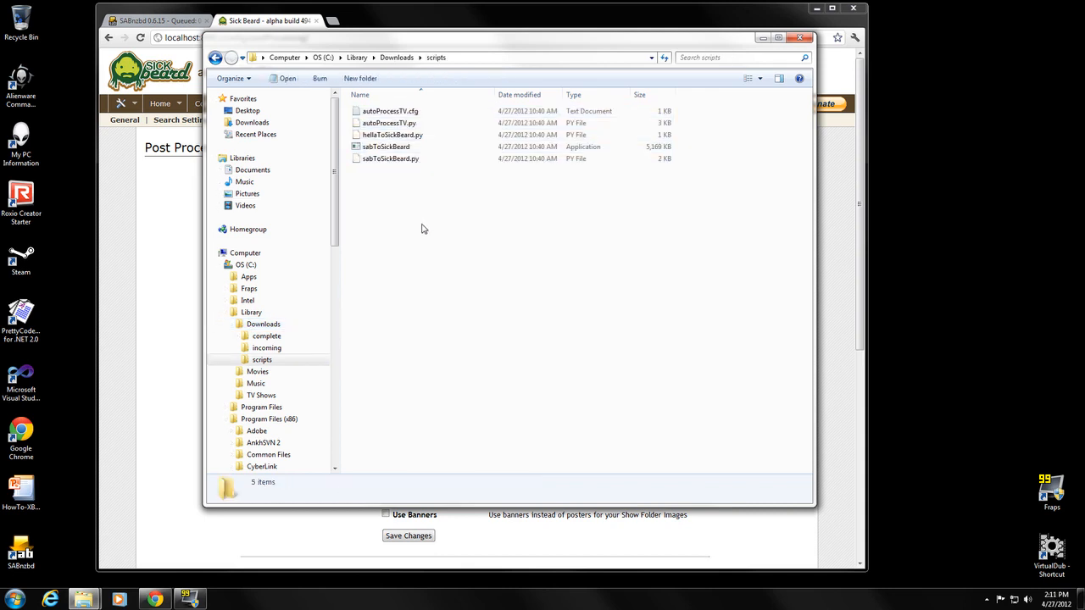
pyautogui.click(386, 148)
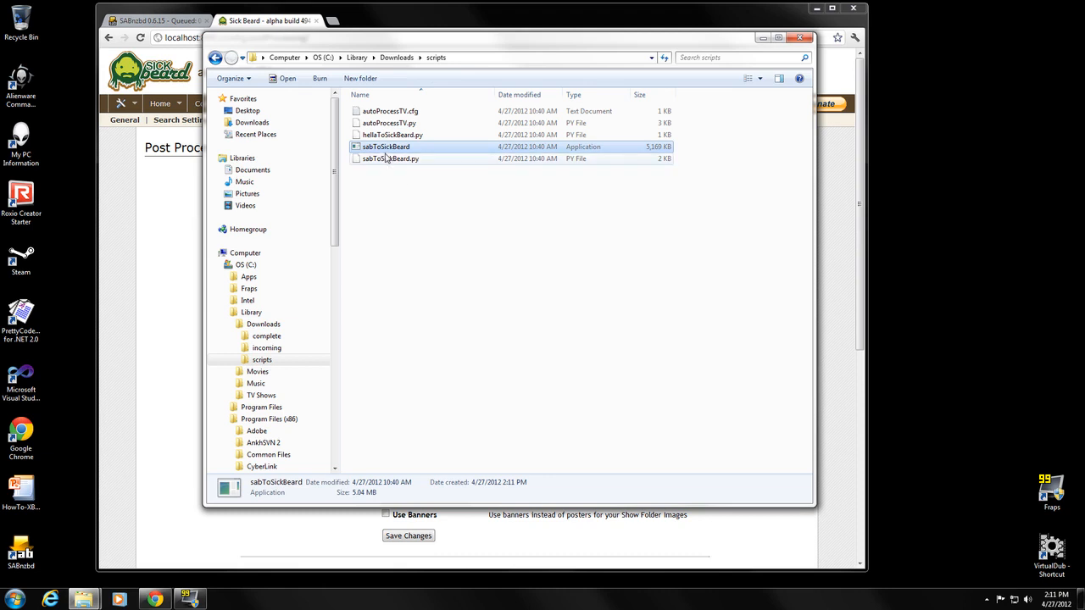
pyautogui.click(379, 215)
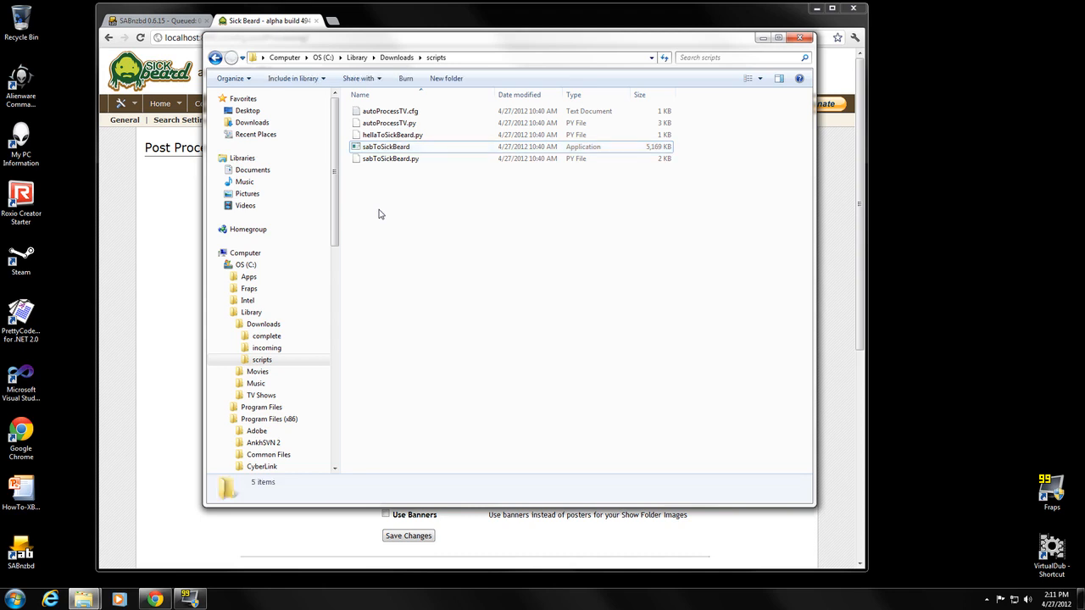
# Check the script choices offered for the tv category in SABnzbd's configuration, and return to the download queue without changing them
pyautogui.click(166, 21)
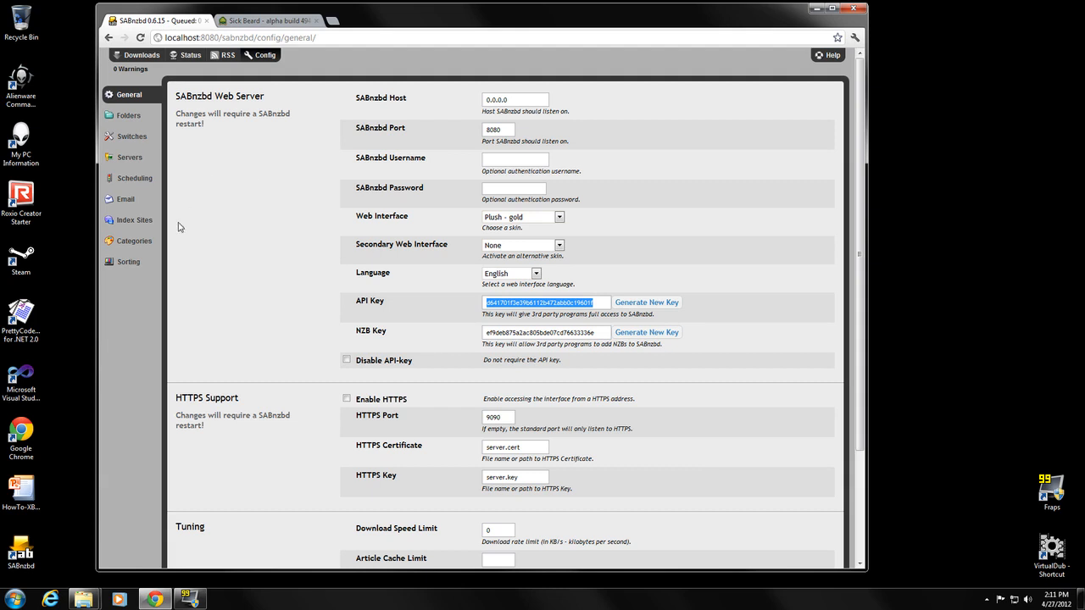
pyautogui.click(143, 245)
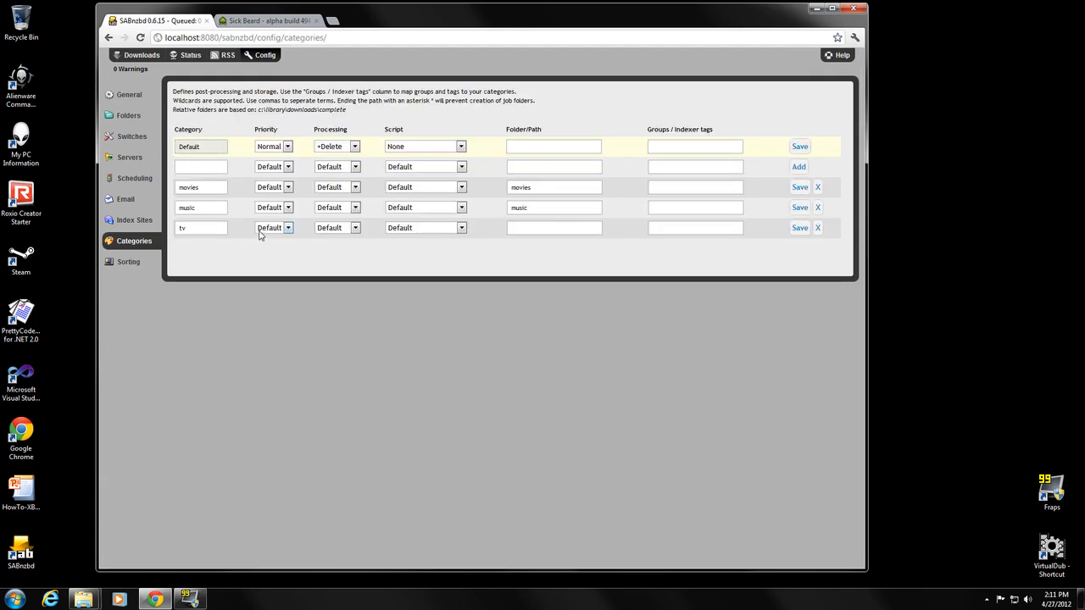
pyautogui.click(460, 228)
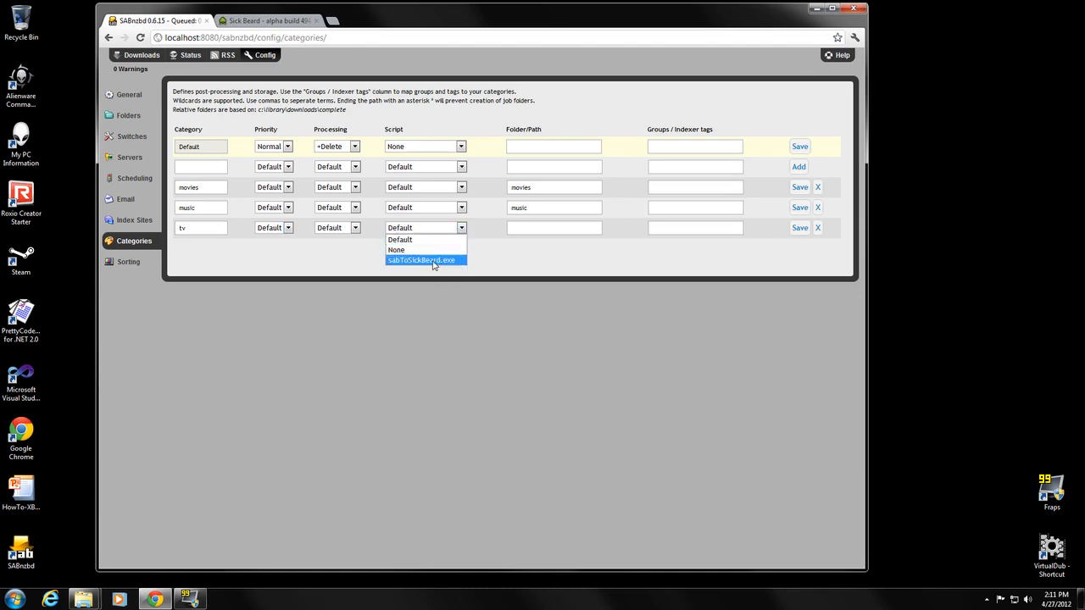
pyautogui.click(349, 258)
pyautogui.click(129, 94)
pyautogui.click(138, 55)
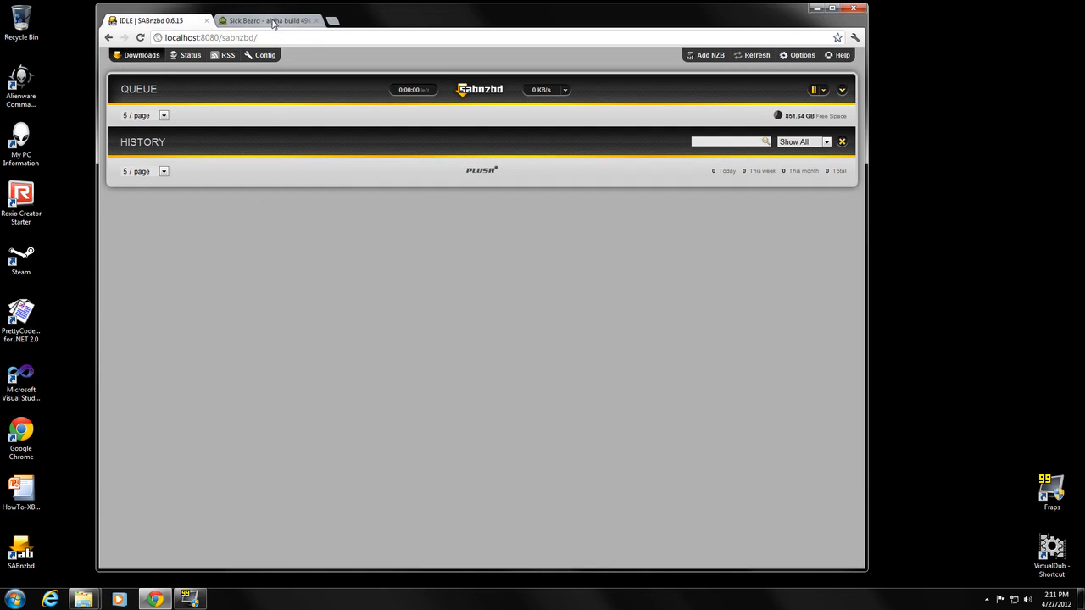
# Check the scripts folder in Windows Explorer against the Post-Processing Scripts Folder path in SABnzbd's folder configuration
pyautogui.moveTo(93, 594)
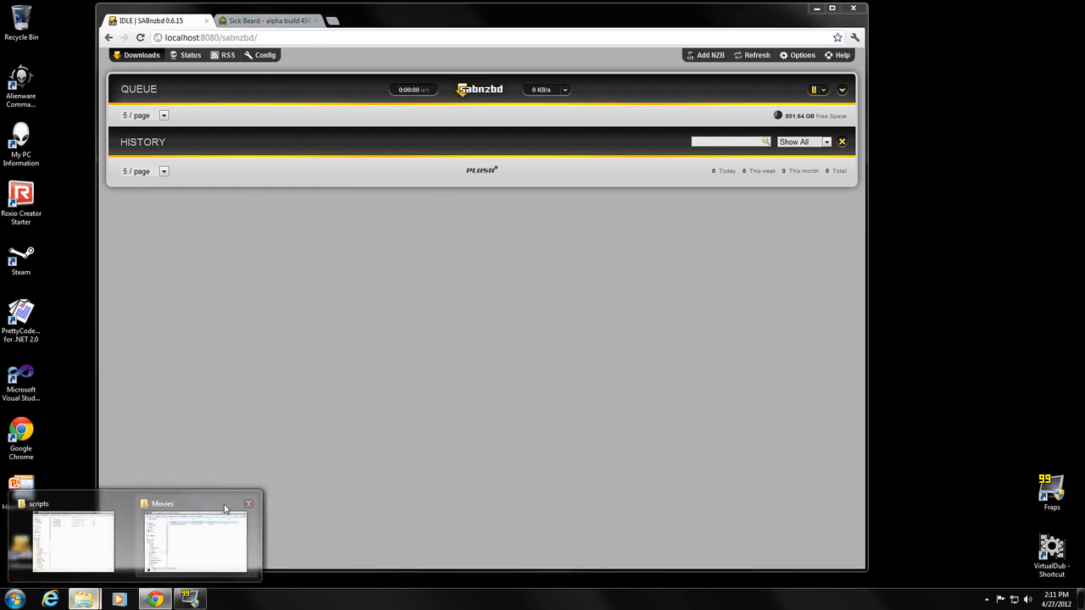
pyautogui.click(93, 523)
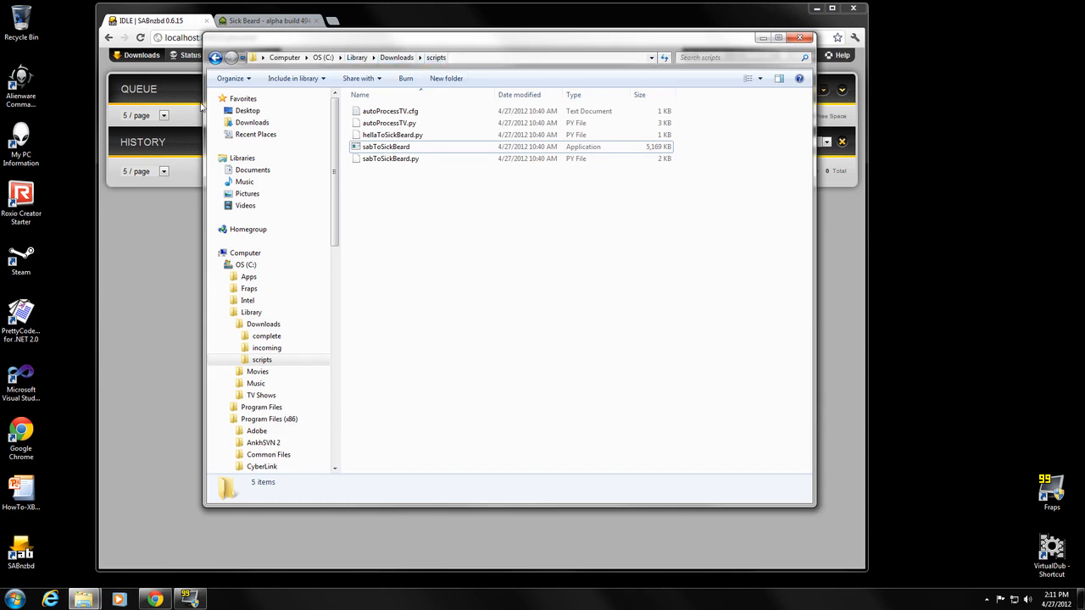
pyautogui.click(181, 225)
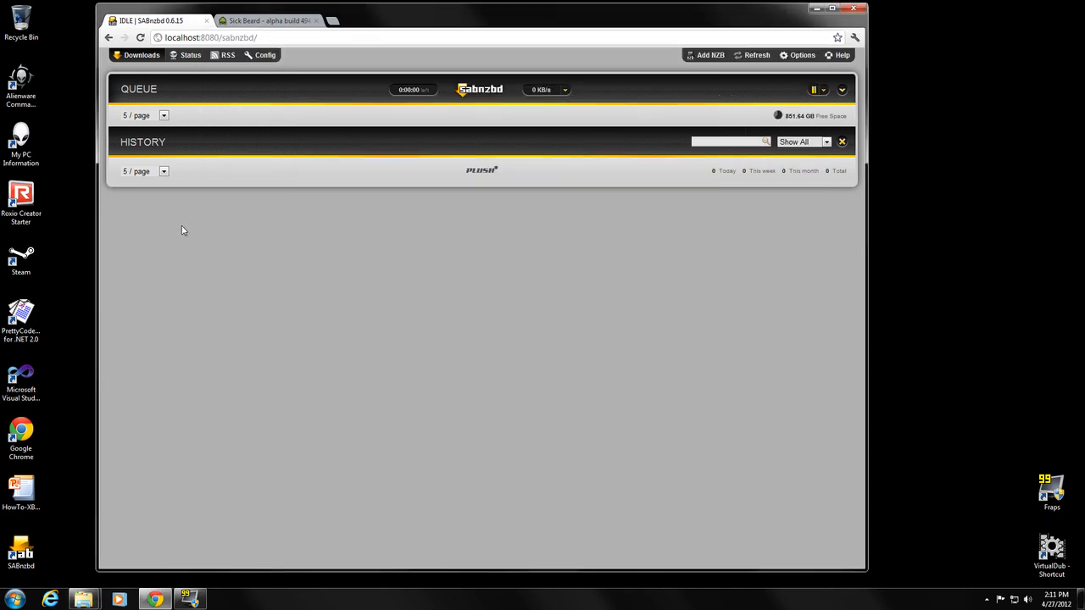
pyautogui.click(265, 56)
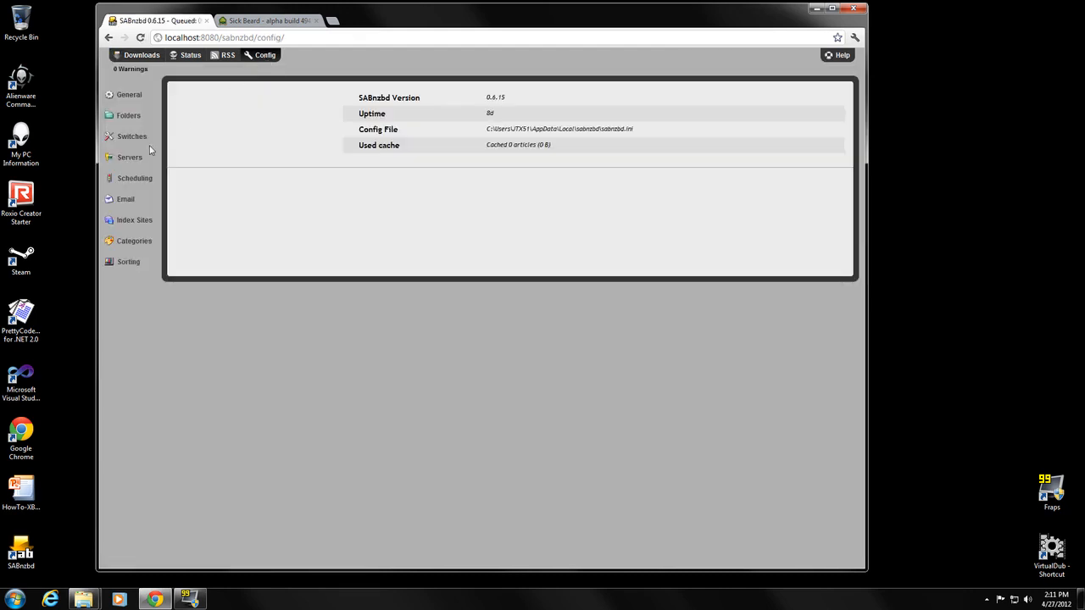
pyautogui.click(135, 116)
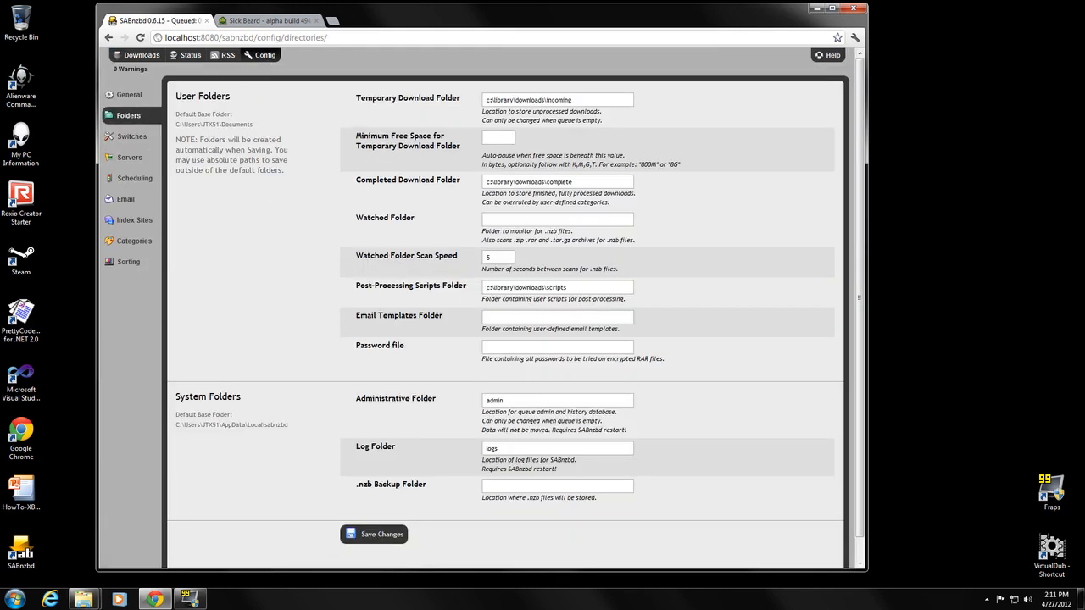
pyautogui.click(445, 286)
pyautogui.click(568, 288)
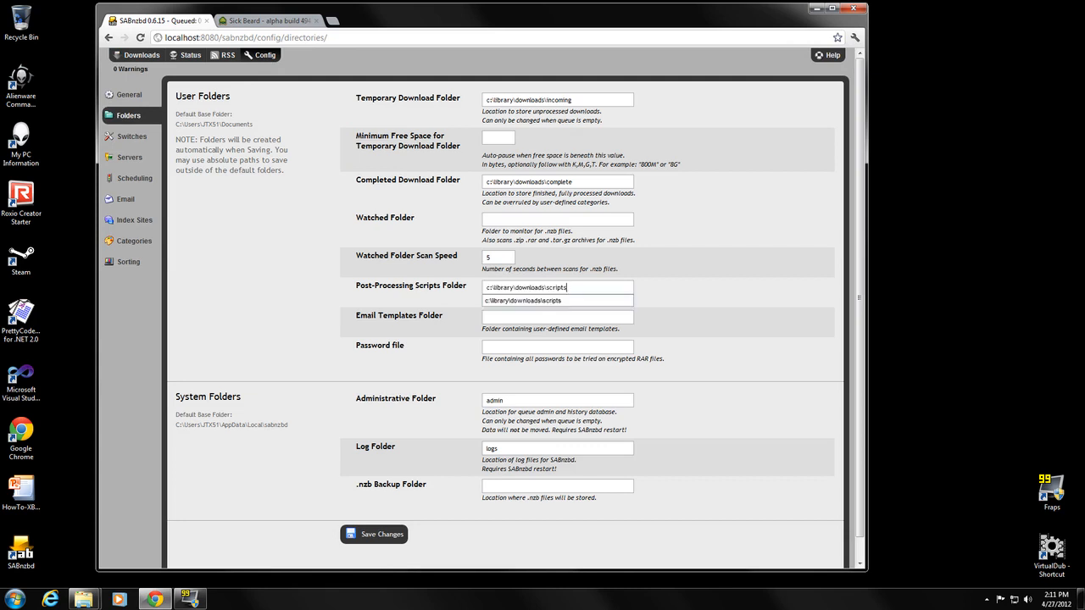
pyautogui.click(335, 287)
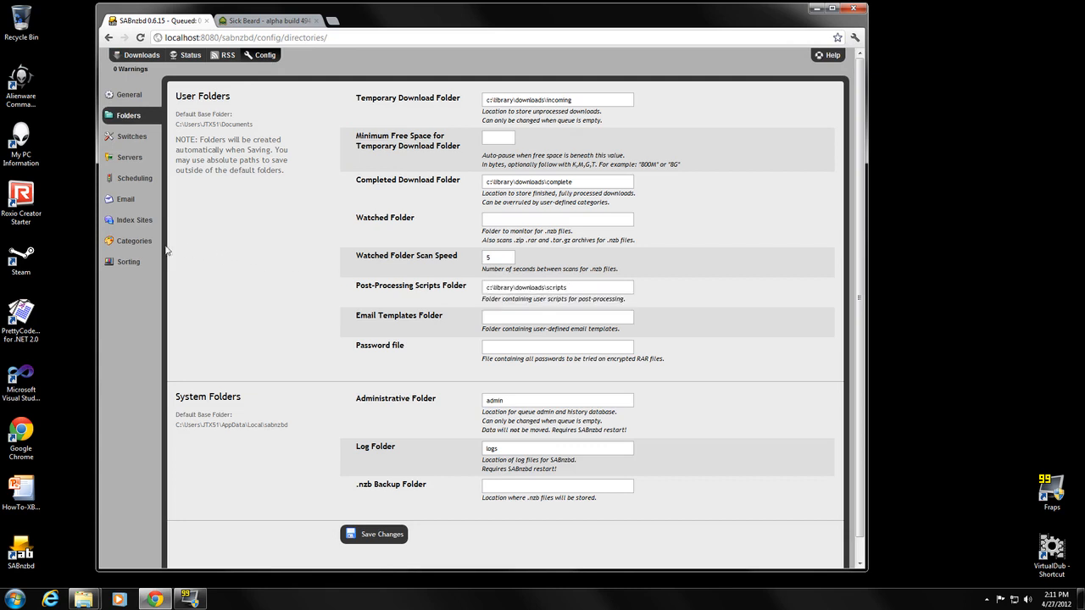
# Assign the sabToSickBeard.exe script to SABnzbd's tv category, save the category and return to the download queue
pyautogui.click(134, 241)
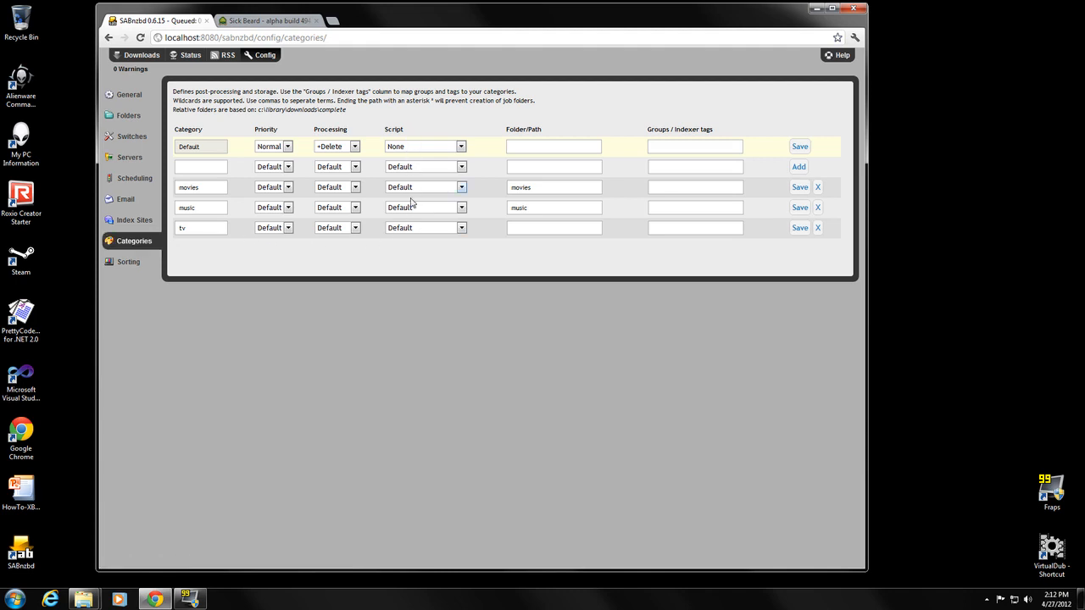
pyautogui.click(461, 228)
pyautogui.click(438, 261)
pyautogui.click(803, 230)
pyautogui.click(140, 56)
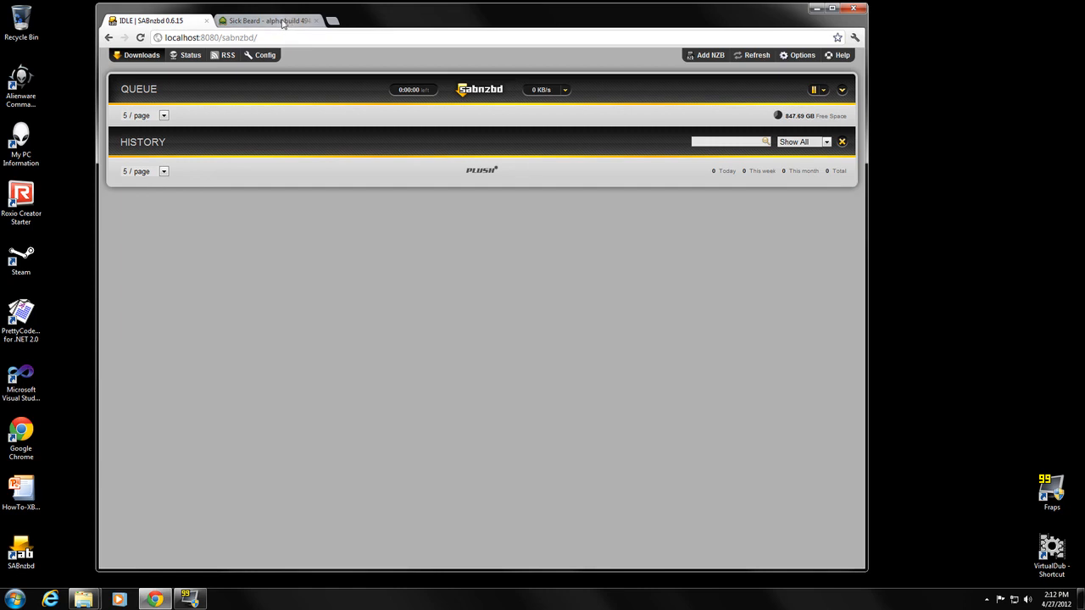
# Enable Move Associated Files in Sick Beard's Post Processing configuration, leave the TV Download Dir empty, and save the changes
pyautogui.click(282, 22)
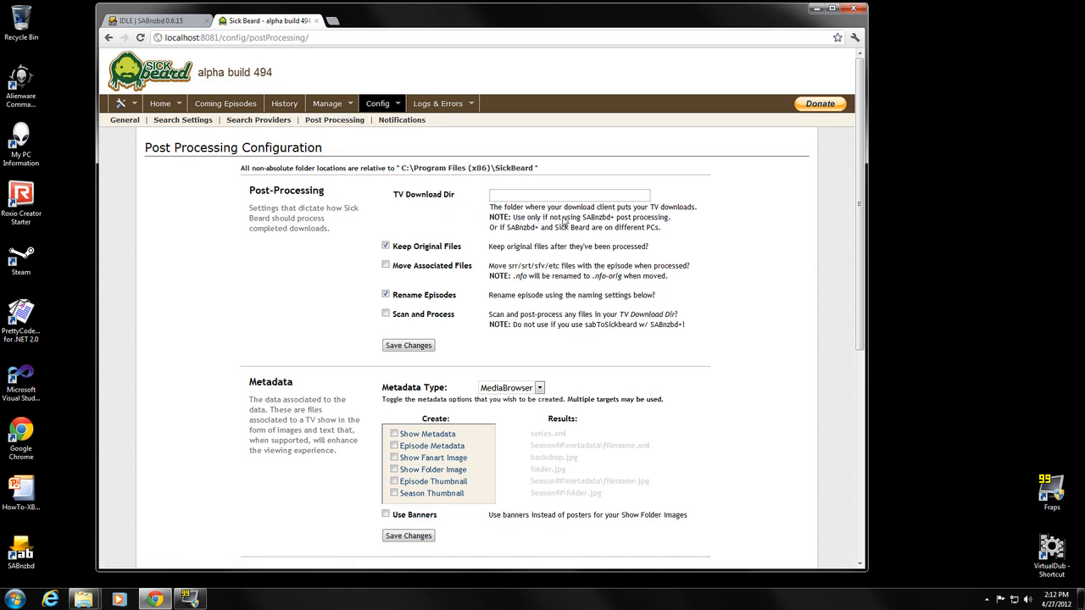
pyautogui.moveTo(563, 218); pyautogui.dragTo(640, 217)
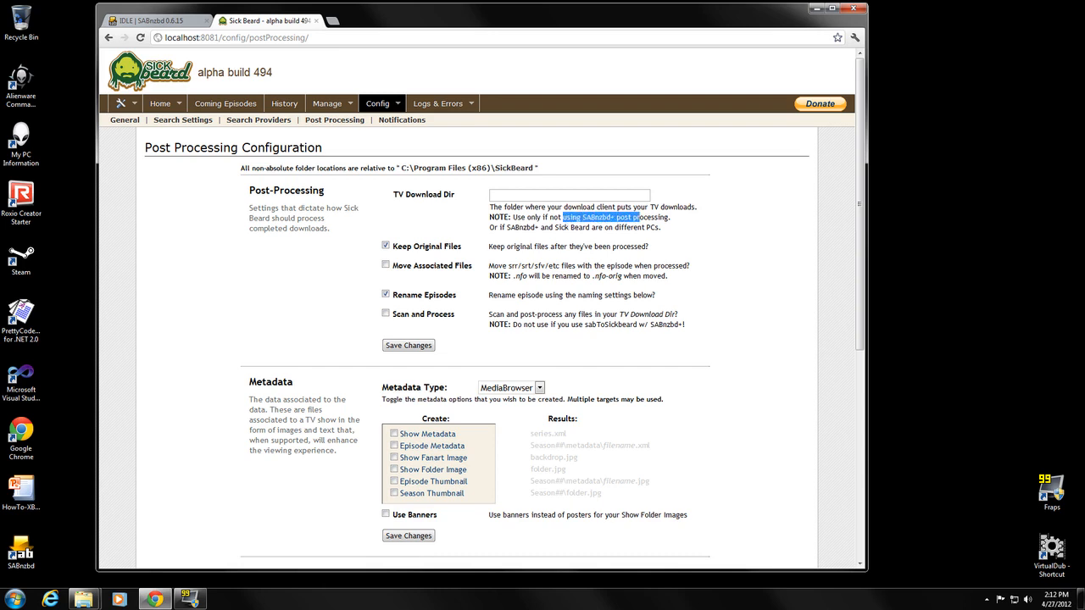
pyautogui.click(581, 196)
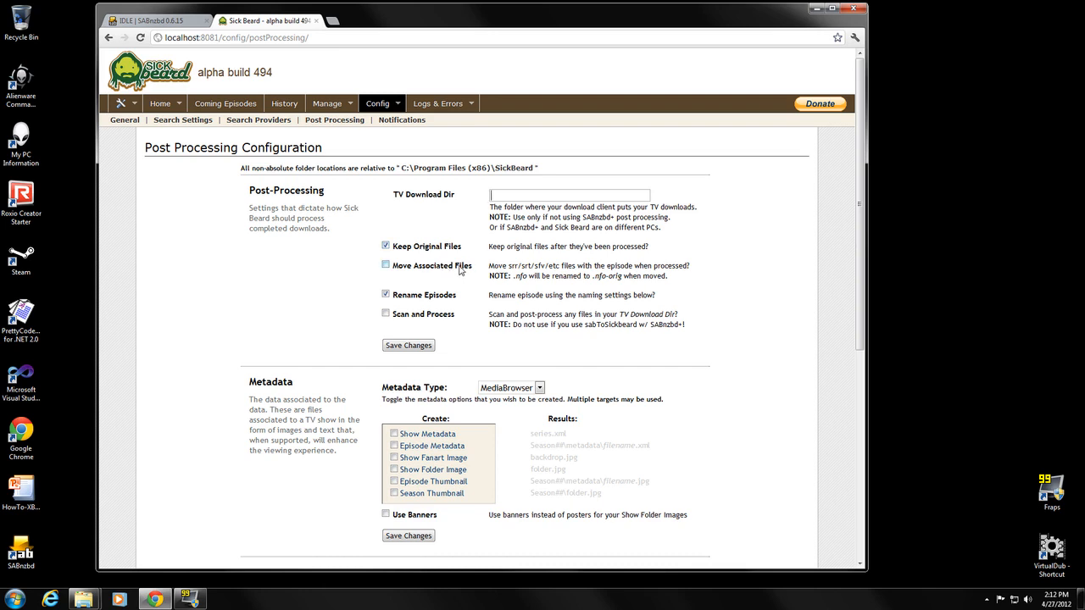
pyautogui.moveTo(518, 266); pyautogui.dragTo(536, 267)
pyautogui.click(527, 269)
pyautogui.click(387, 265)
pyautogui.scroll(-1, 467, 329)
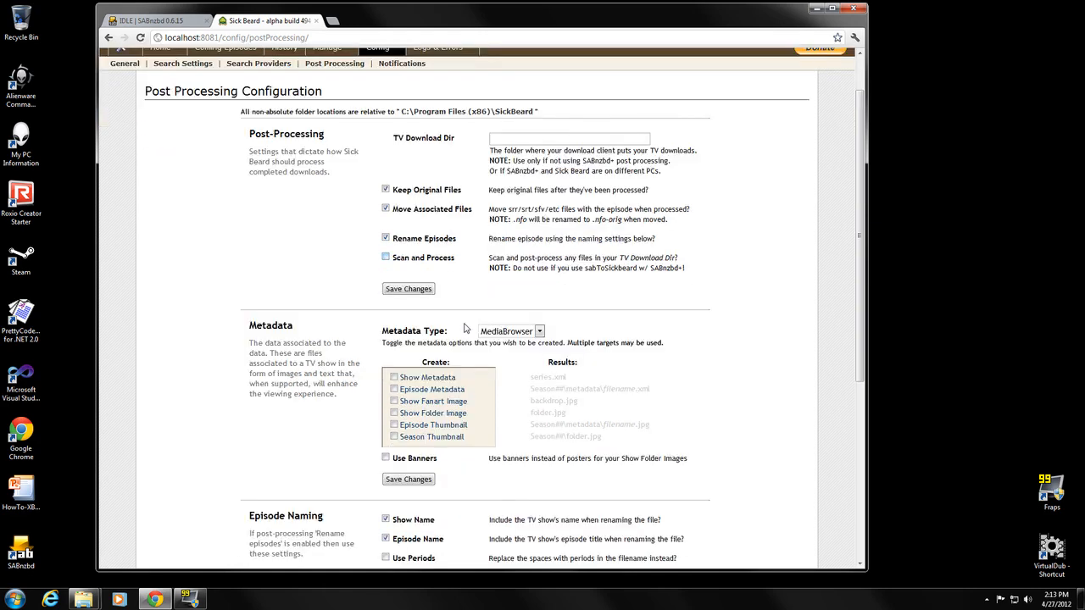
pyautogui.click(428, 234)
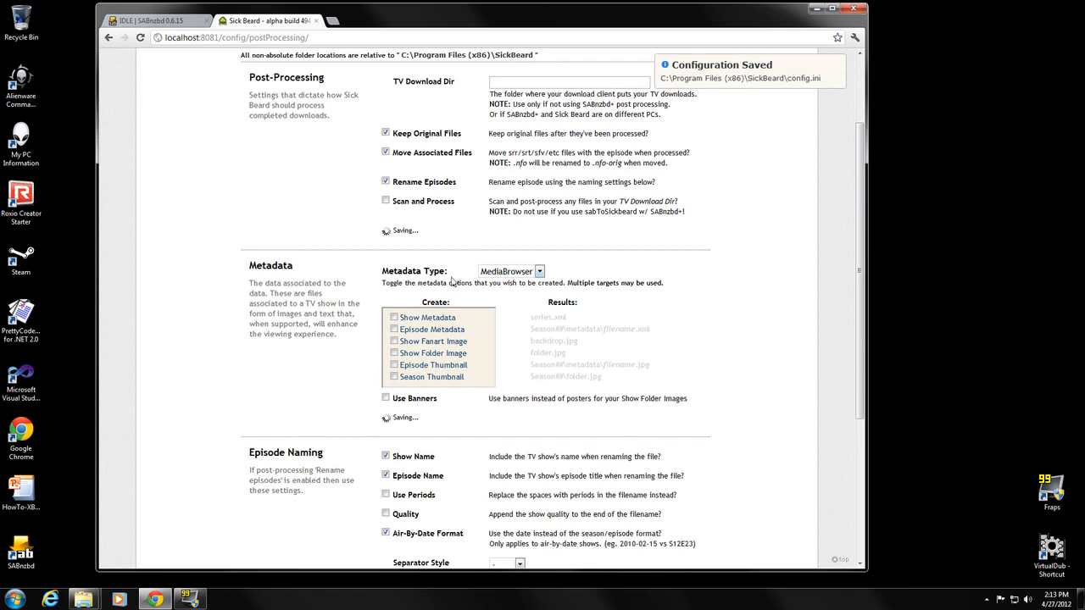
# Set the metadata type to XBMC and enable show metadata, episode metadata, fanart, folder image, episode thumbnail and season thumbnail
pyautogui.click(539, 276)
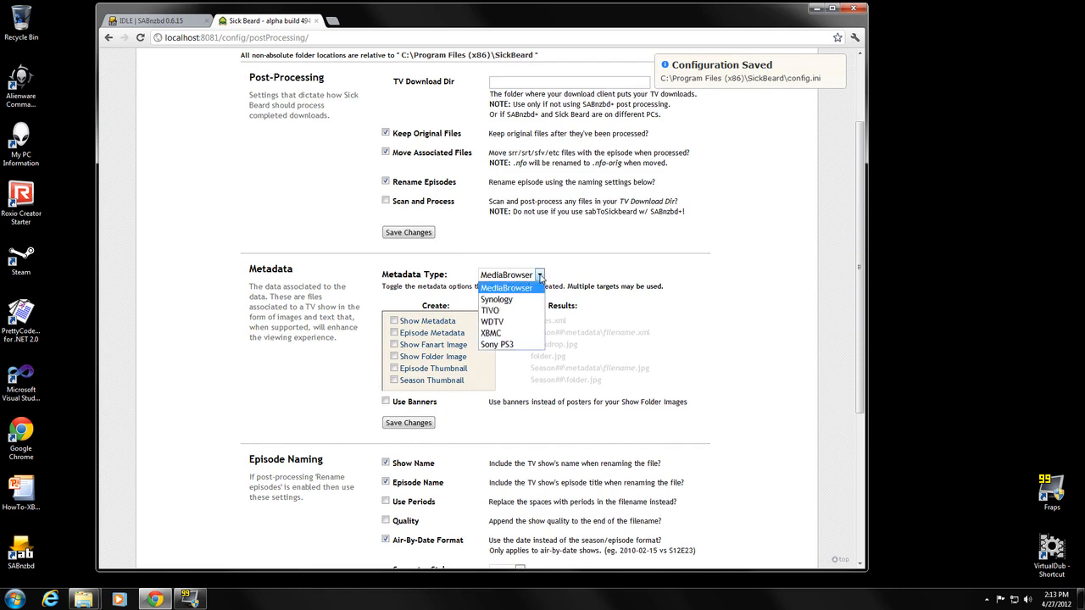
pyautogui.click(497, 335)
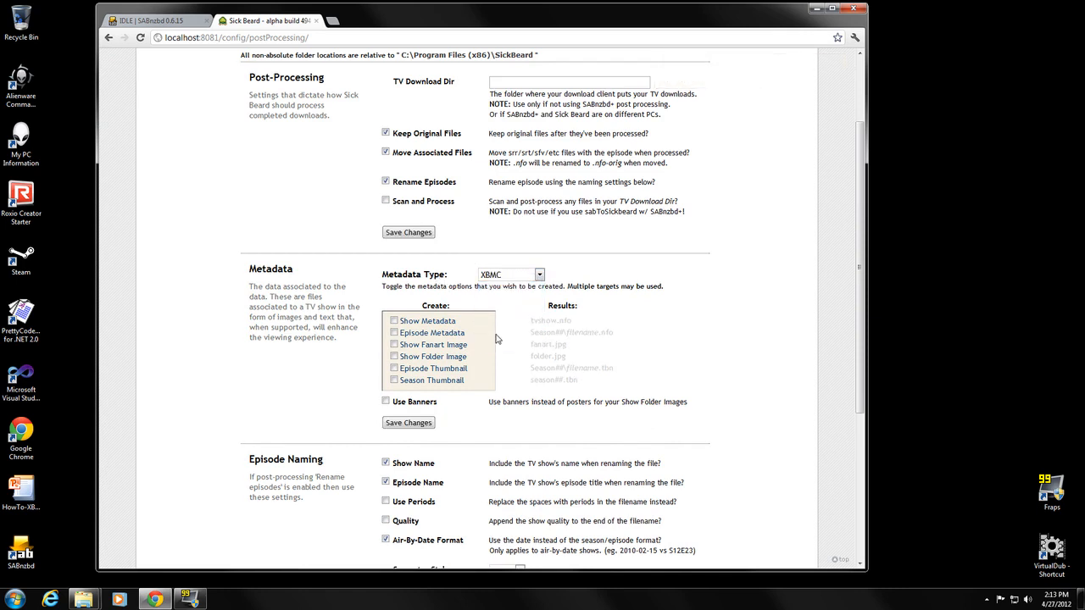
pyautogui.click(394, 321)
pyautogui.click(394, 333)
pyautogui.click(394, 345)
pyautogui.click(394, 357)
pyautogui.click(394, 368)
pyautogui.click(394, 381)
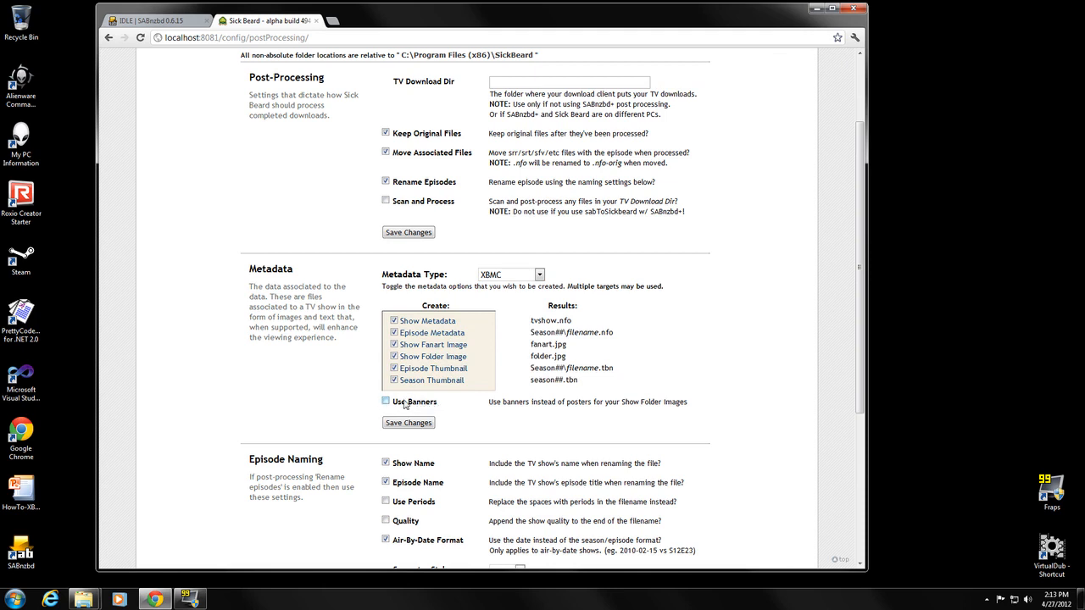
# Save the XBMC metadata settings with all six options enabled, and bring up the Episode Naming settings
pyautogui.click(561, 320)
pyautogui.click(555, 336)
pyautogui.click(394, 332)
pyautogui.click(394, 320)
pyautogui.click(409, 423)
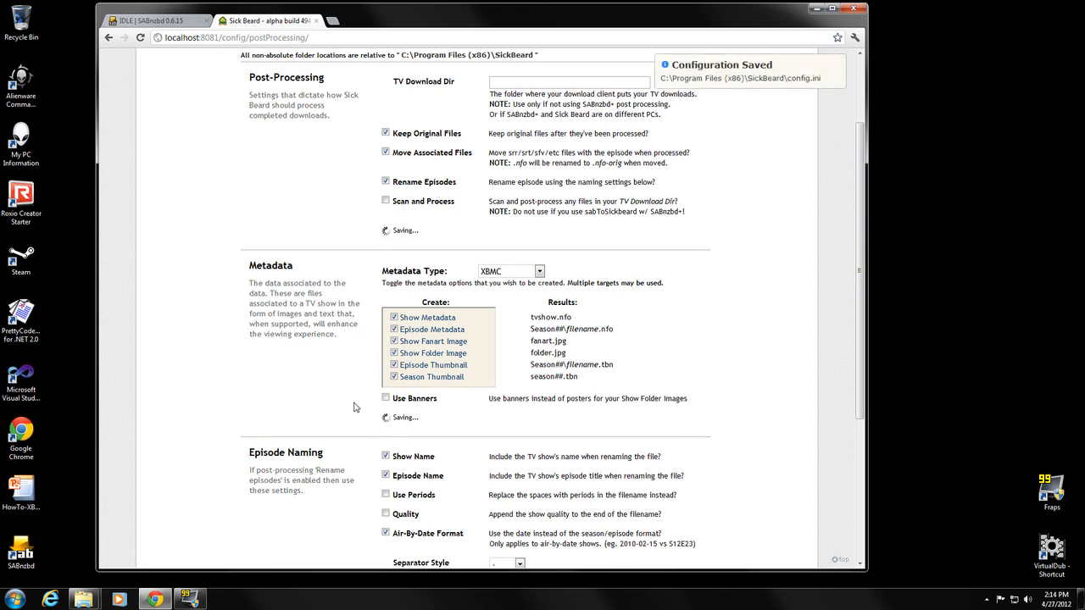
pyautogui.scroll(-3, 354, 408)
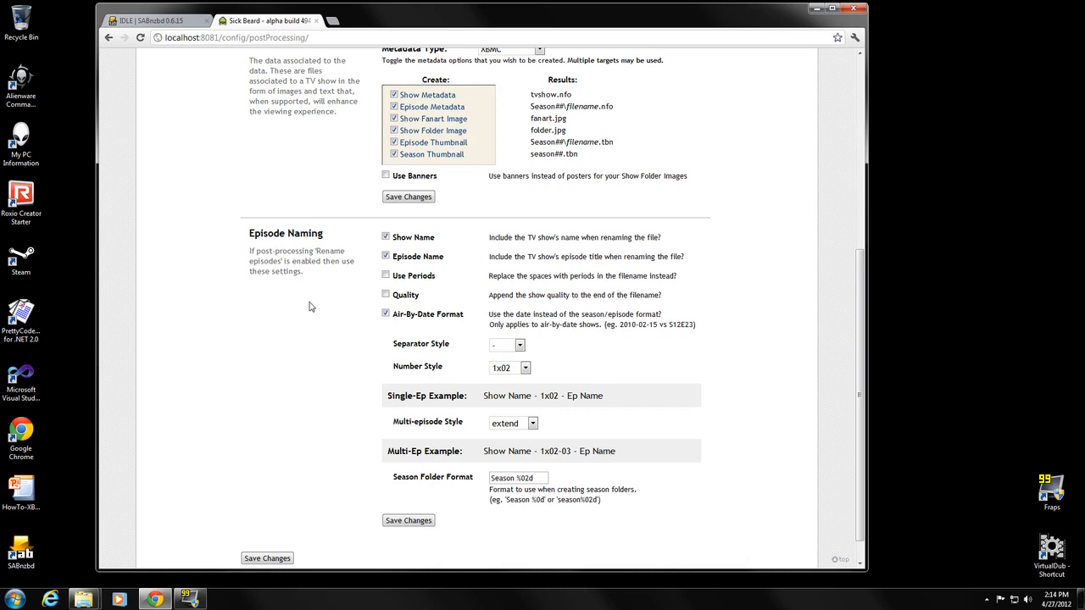
# Set the episode number style to s01e02 and keep the multi-episode style on extend
pyautogui.click(525, 368)
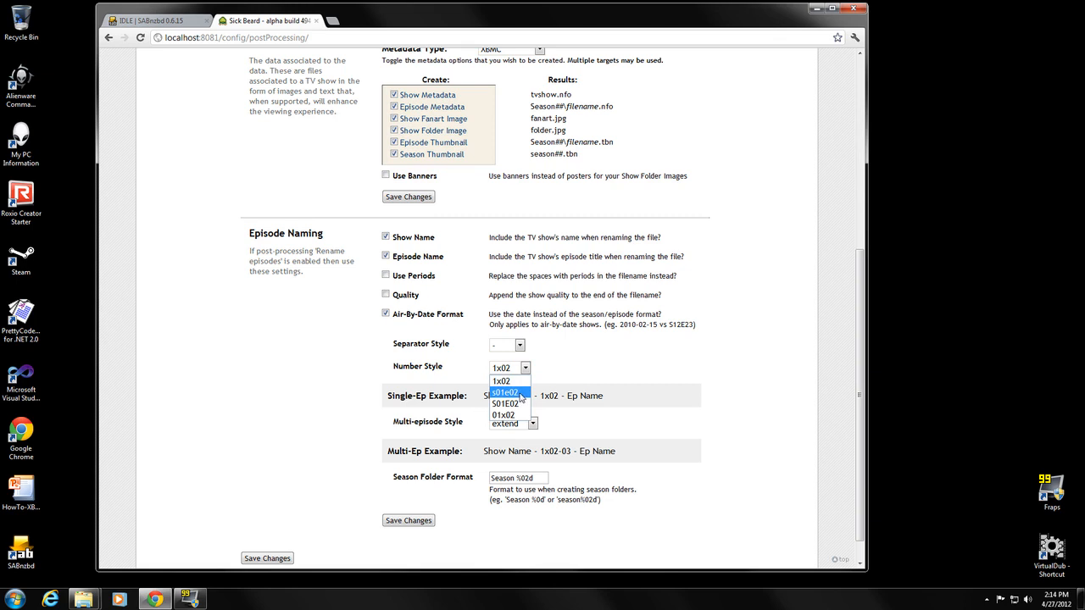
pyautogui.click(521, 393)
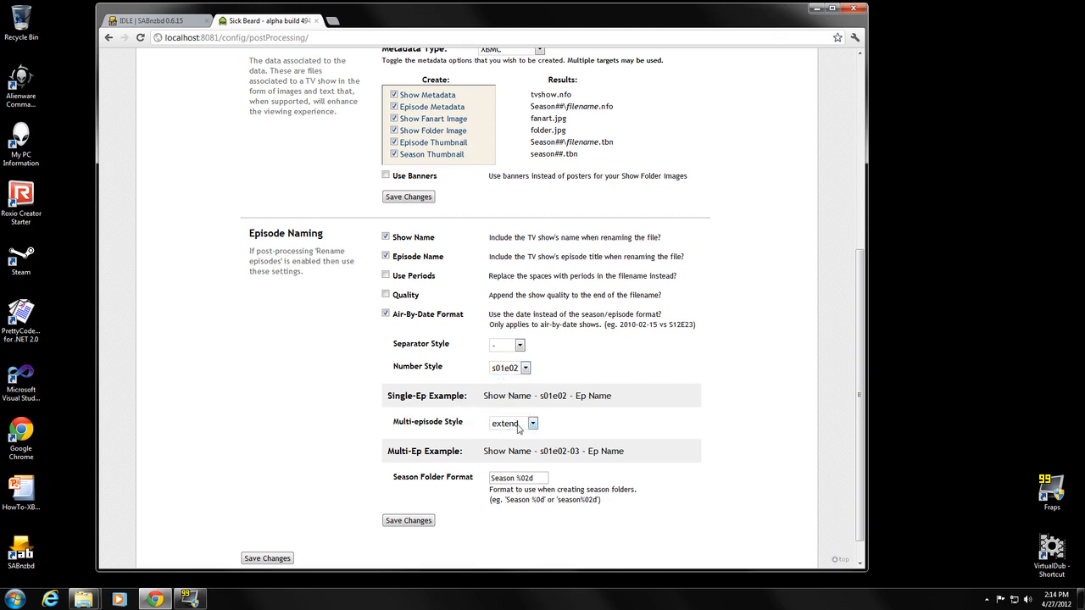
pyautogui.click(532, 425)
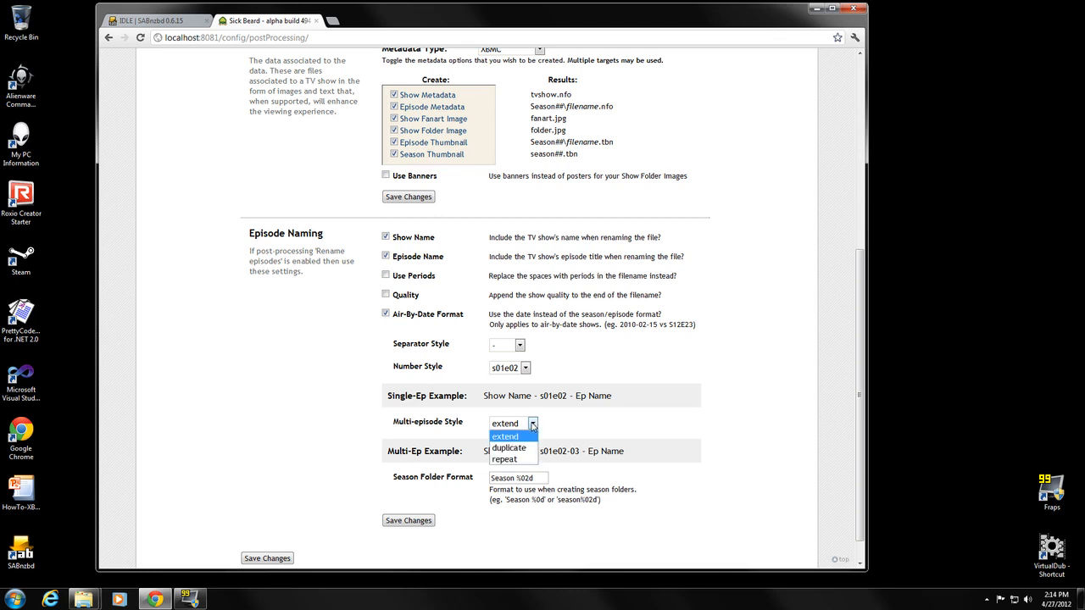
pyautogui.click(533, 425)
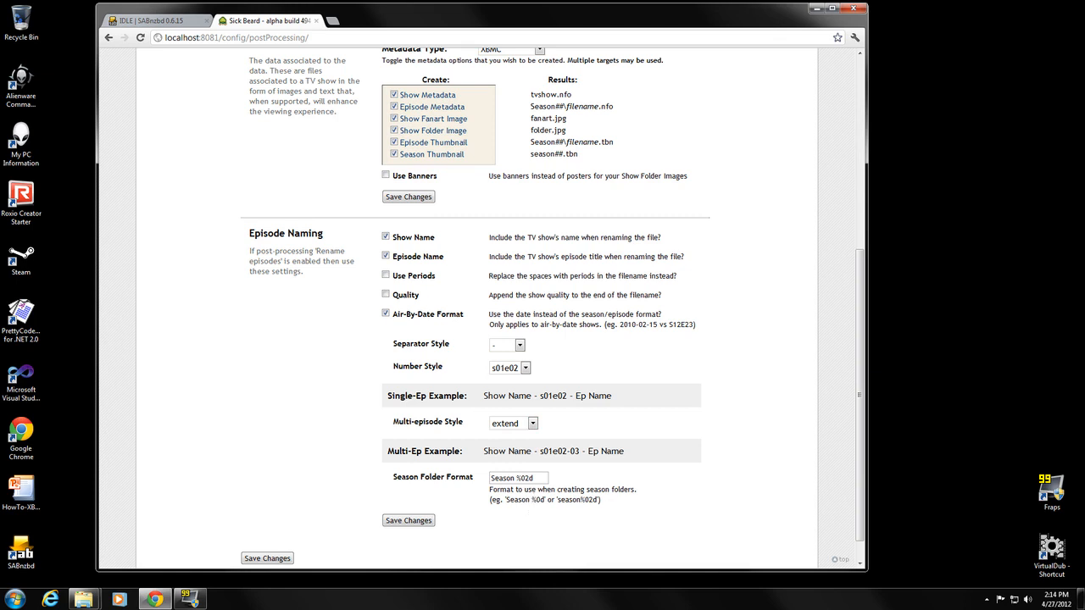
# Save the post-processing configuration with season folder format Season %02d and Quality left out of episode filenames
pyautogui.moveTo(517, 478); pyautogui.dragTo(531, 478)
pyautogui.click(535, 479)
pyautogui.click(387, 295)
pyautogui.click(387, 295)
pyautogui.scroll(-1, 340, 424)
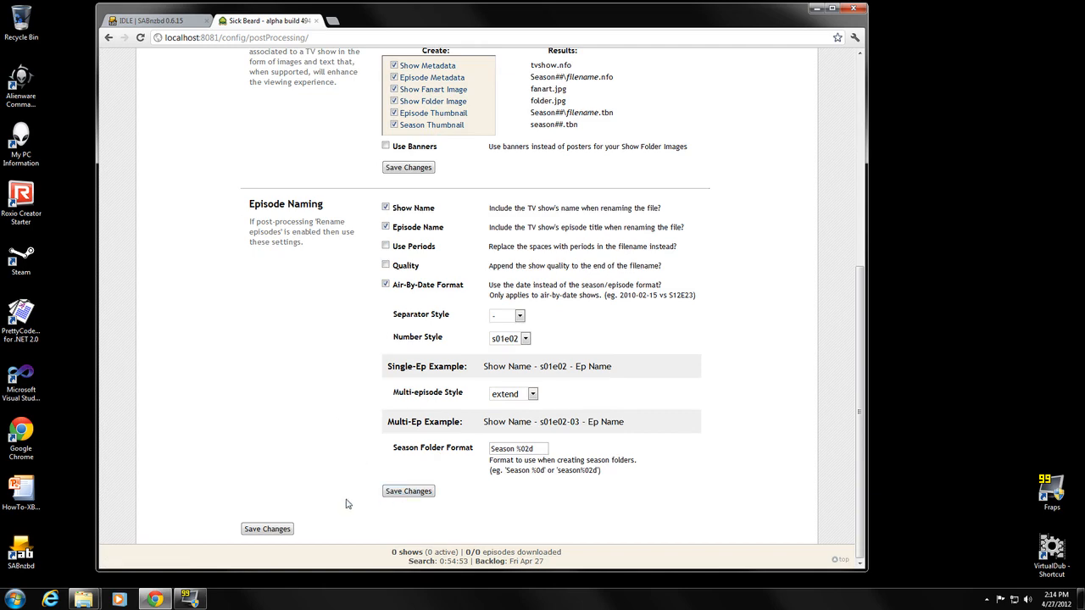
pyautogui.click(279, 530)
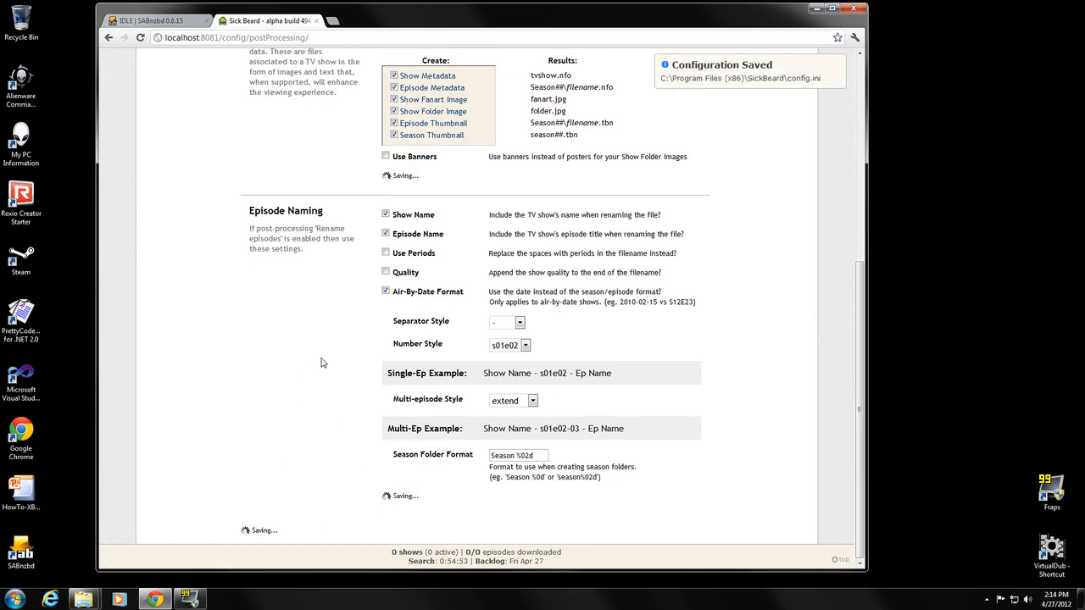
# Examine the available Notifications services, briefly enabling XBMC to inspect its options, and leave all notifiers disabled
pyautogui.scroll(5, 322, 364)
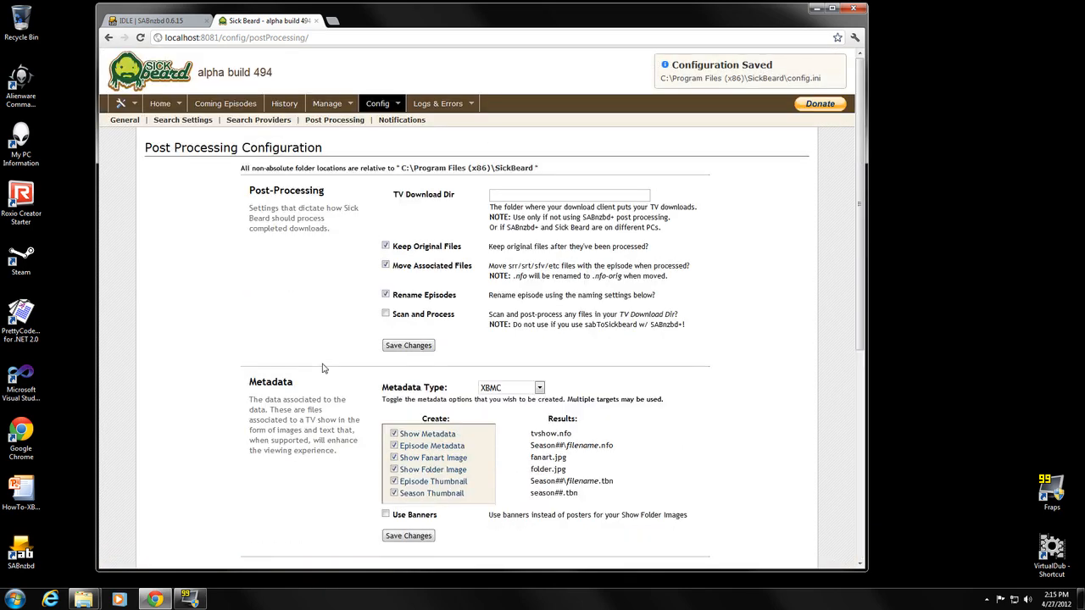
pyautogui.click(396, 123)
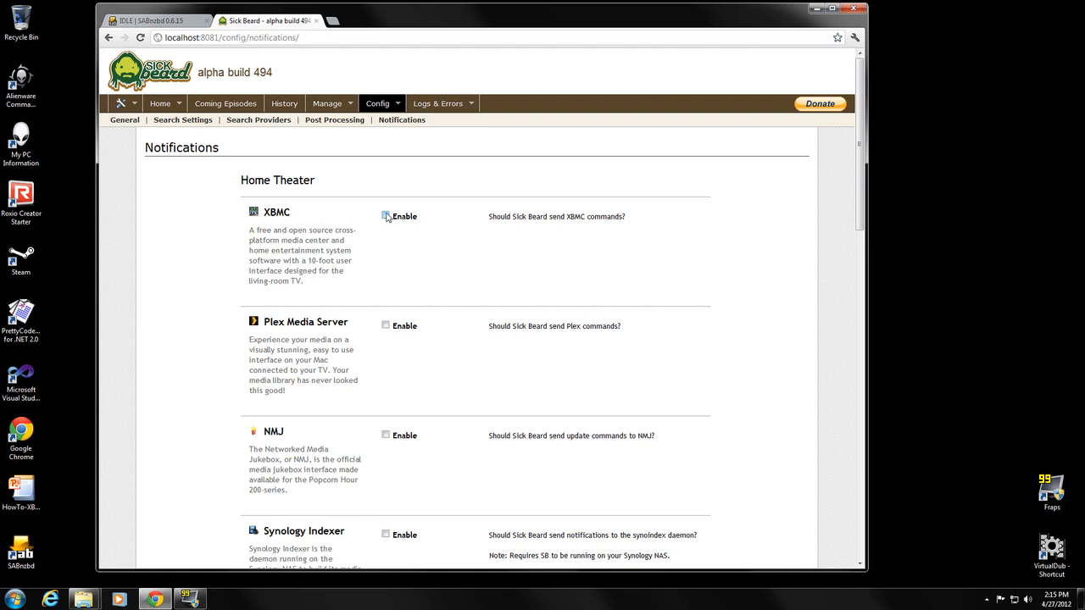
pyautogui.click(387, 217)
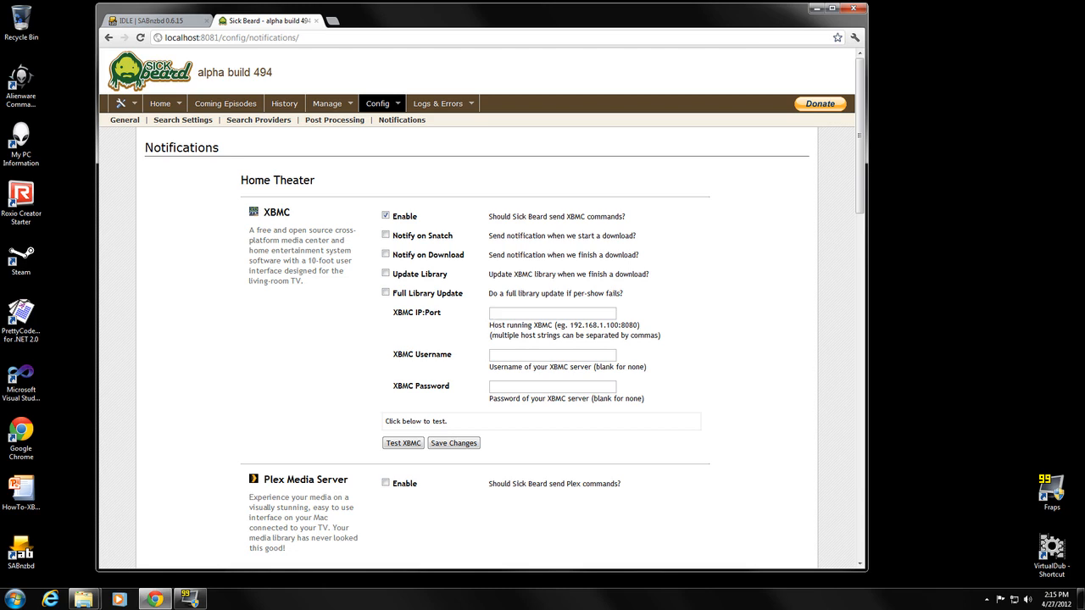
pyautogui.click(506, 314)
pyautogui.click(506, 355)
pyautogui.click(386, 216)
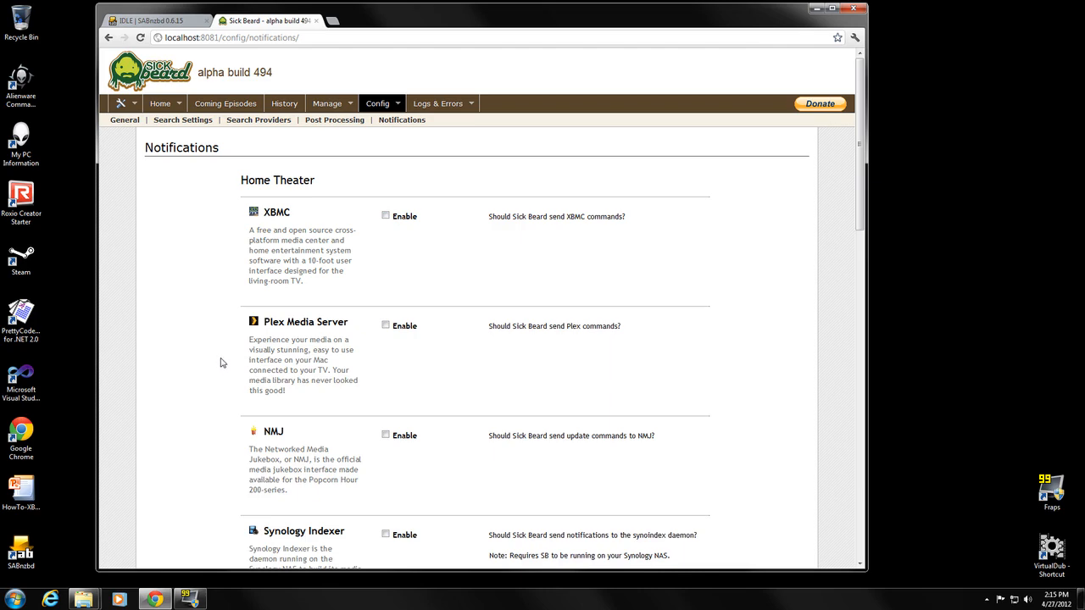
pyautogui.scroll(-6, 220, 362)
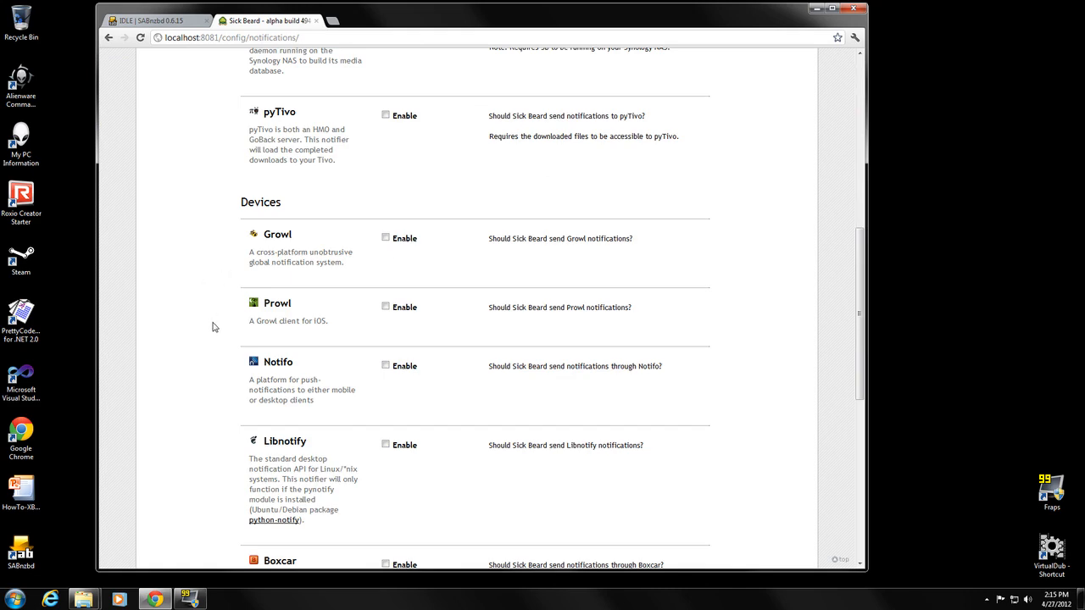
pyautogui.scroll(-6, 213, 328)
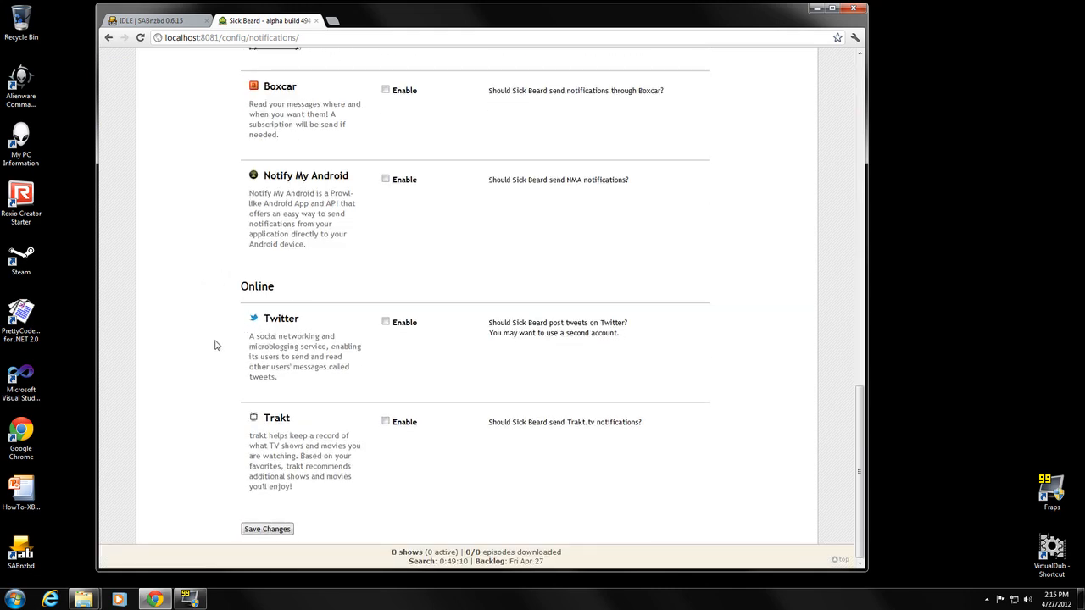
pyautogui.scroll(5, 215, 357)
pyautogui.scroll(5, 215, 357)
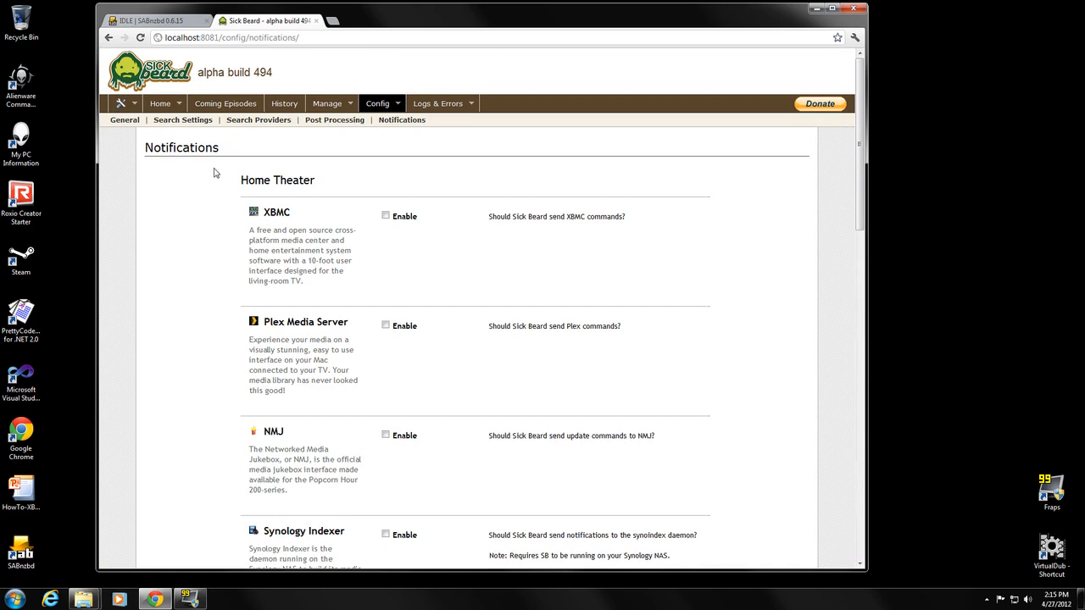
# Start adding a new show from the Show List, search the TVDB for CSI, and select CSI: Miami
pyautogui.click(160, 104)
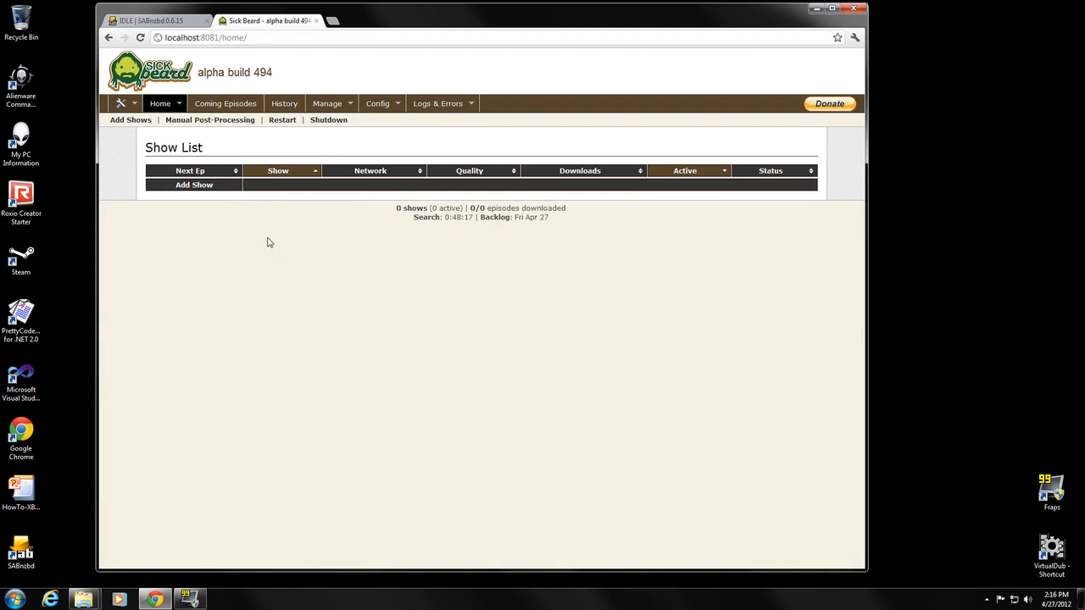
pyautogui.click(126, 121)
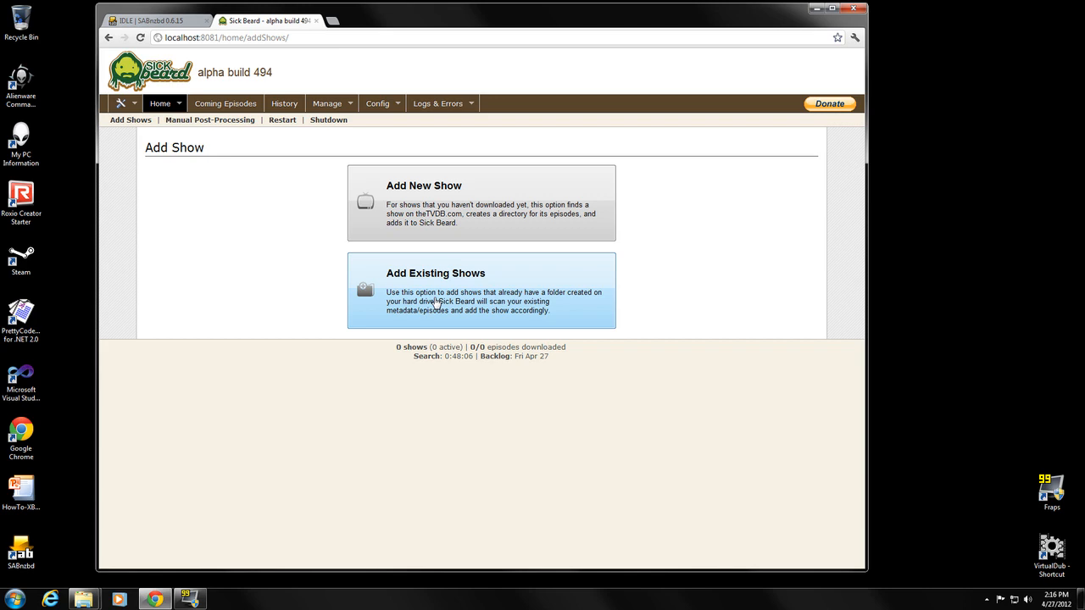
pyautogui.click(431, 217)
pyautogui.click(161, 271)
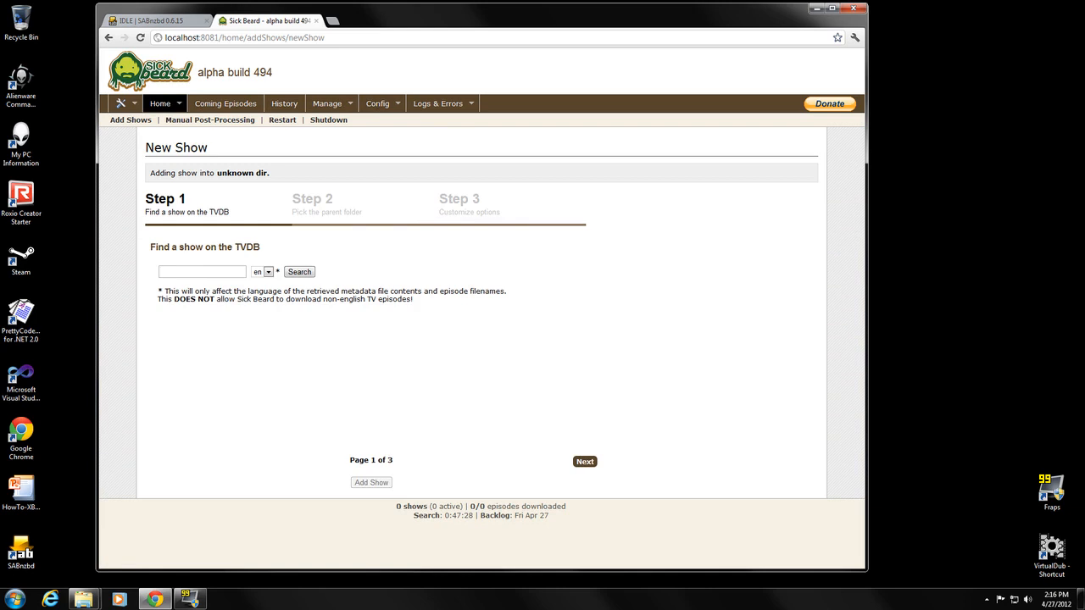
pyautogui.write('CSI')
pyautogui.click(300, 273)
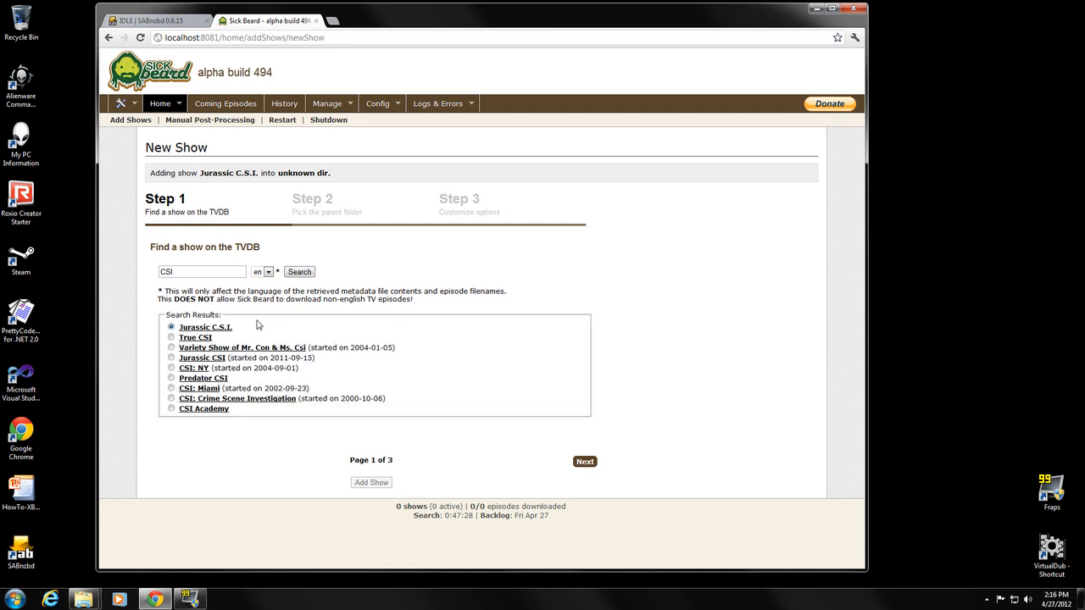
pyautogui.click(171, 390)
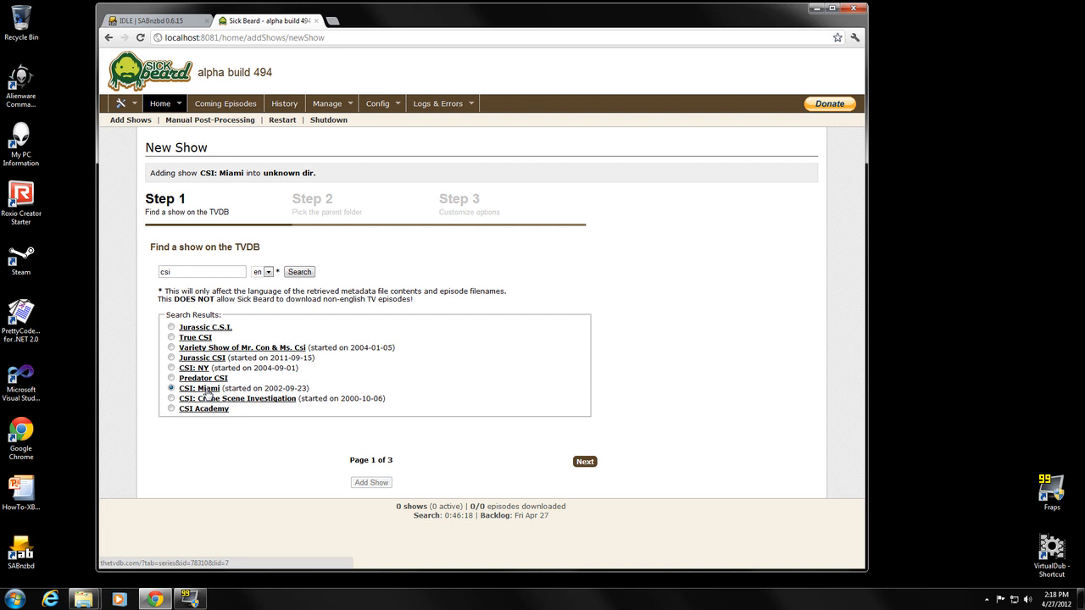
# Add C:\Library\TV Shows as the parent folder for the new show
pyautogui.click(585, 462)
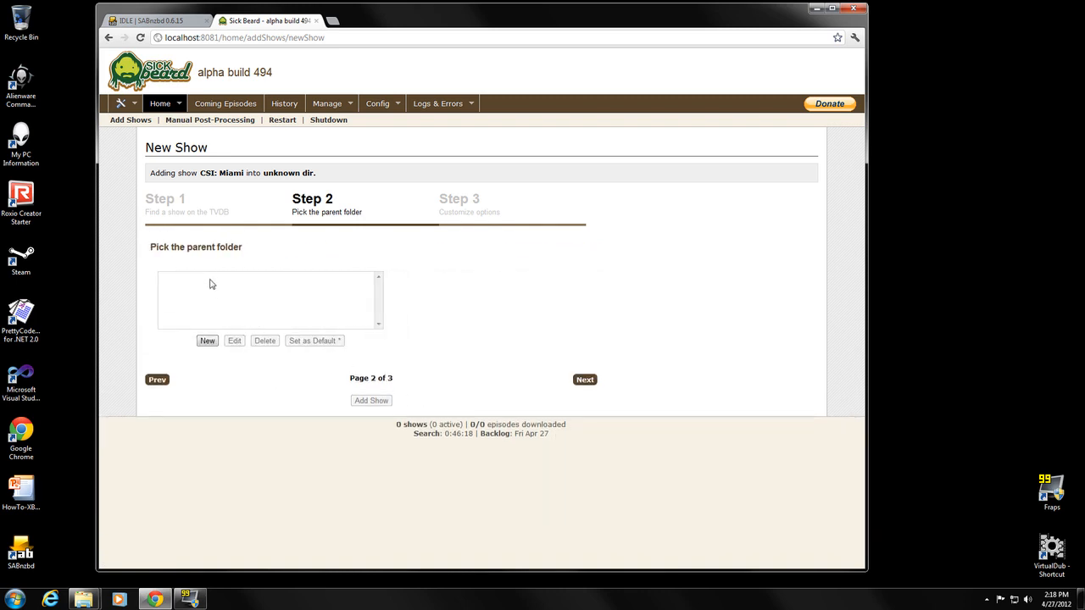
pyautogui.click(211, 340)
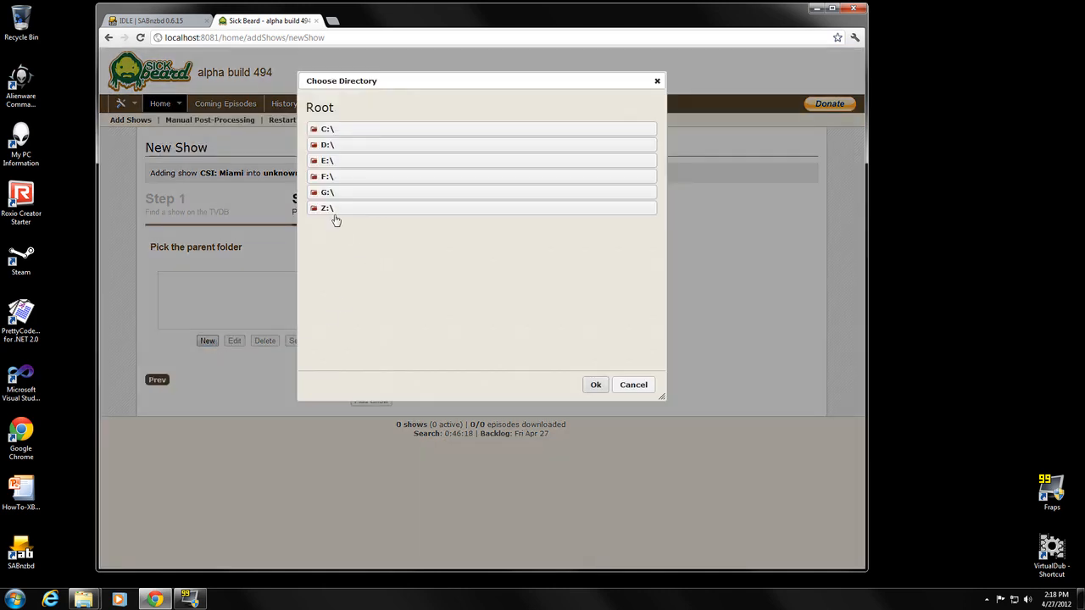
pyautogui.click(327, 131)
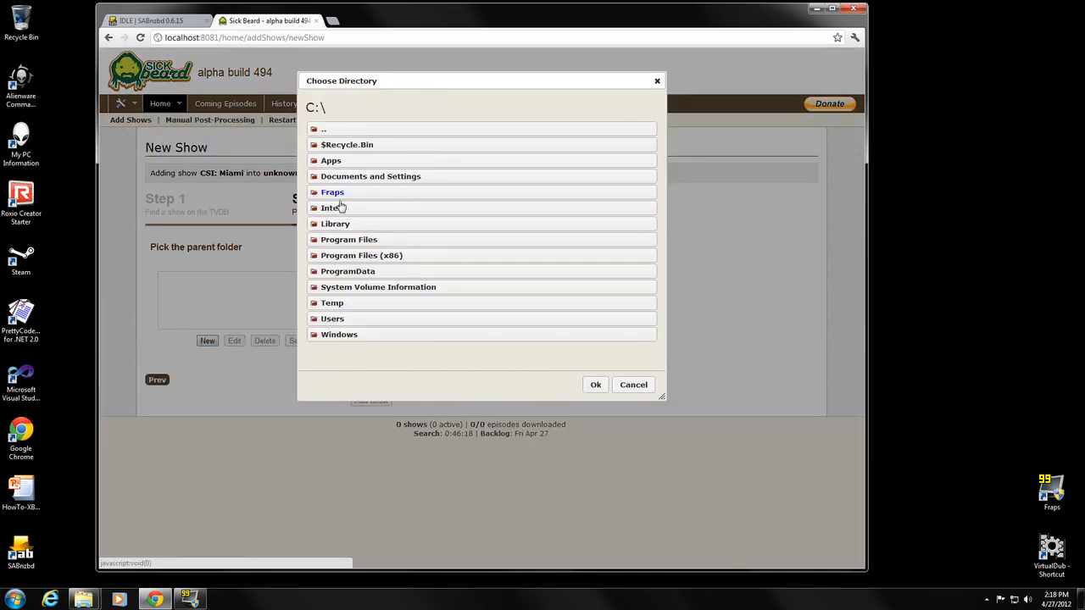
pyautogui.click(340, 226)
pyautogui.click(344, 192)
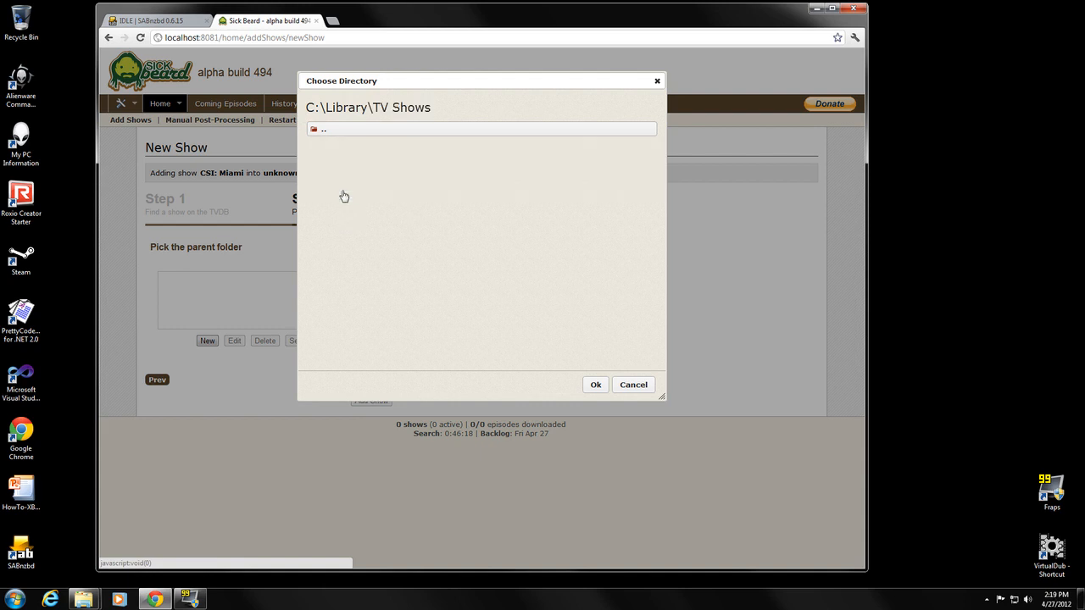
pyautogui.click(596, 386)
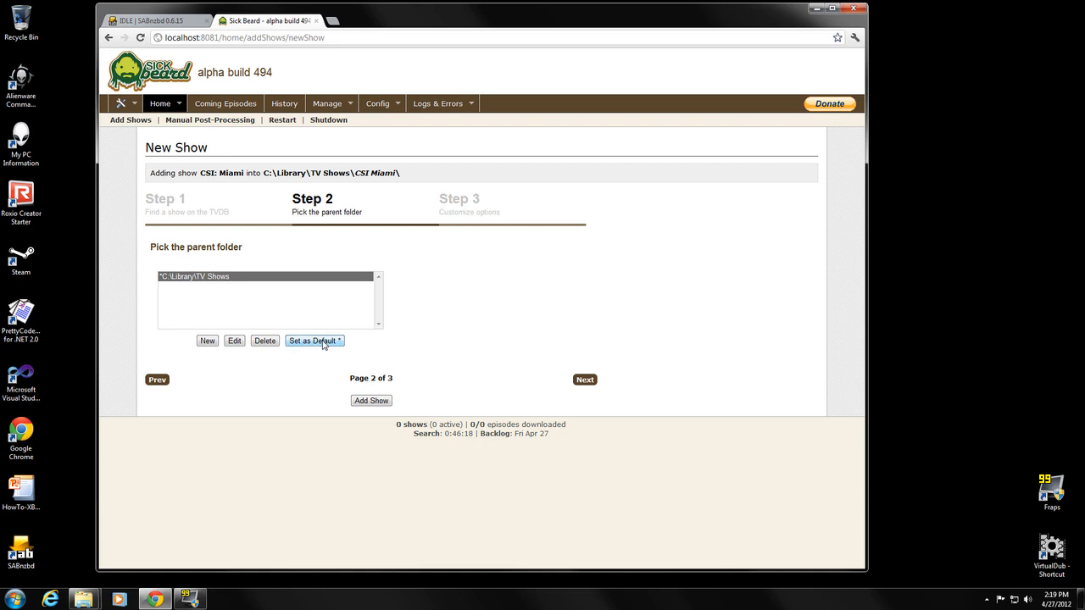
# Add CSI: Miami with season folders enabled and HD as preferred quality, saving these options as the defaults
pyautogui.click(585, 380)
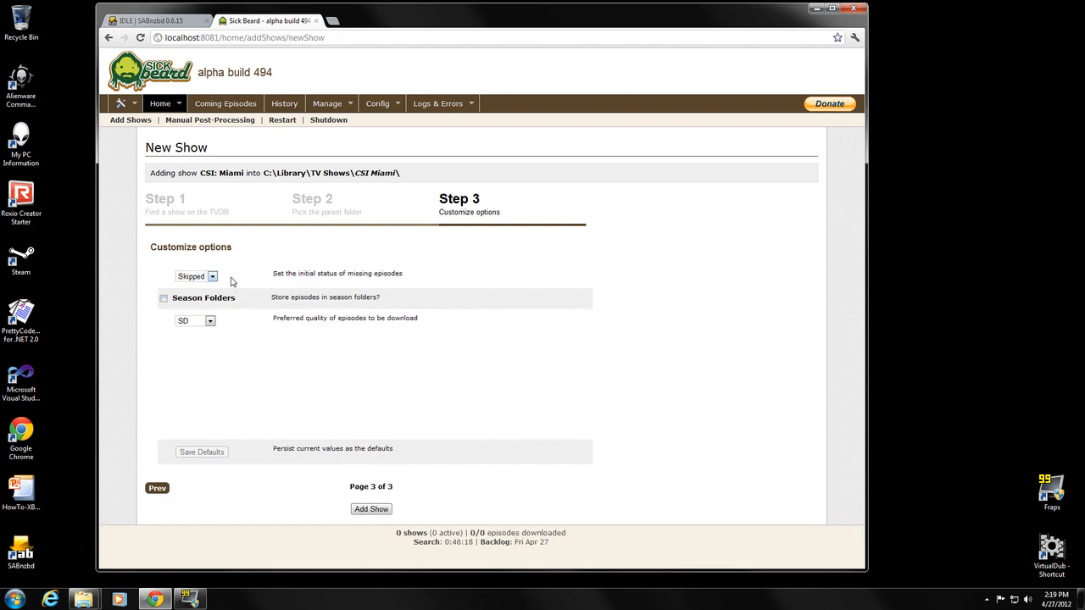
pyautogui.click(165, 300)
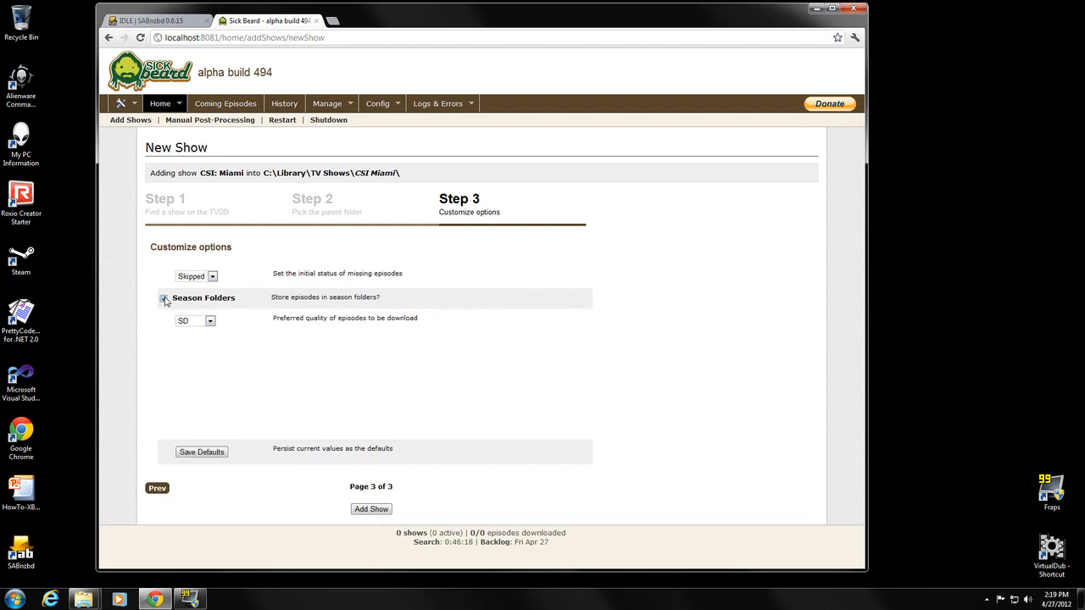
pyautogui.click(210, 321)
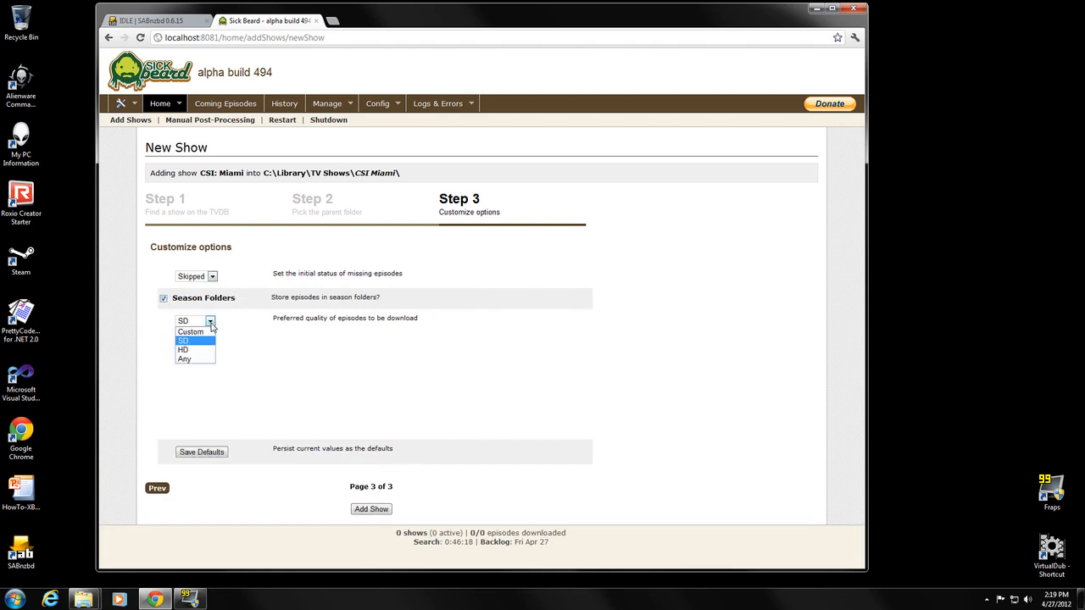
pyautogui.click(207, 350)
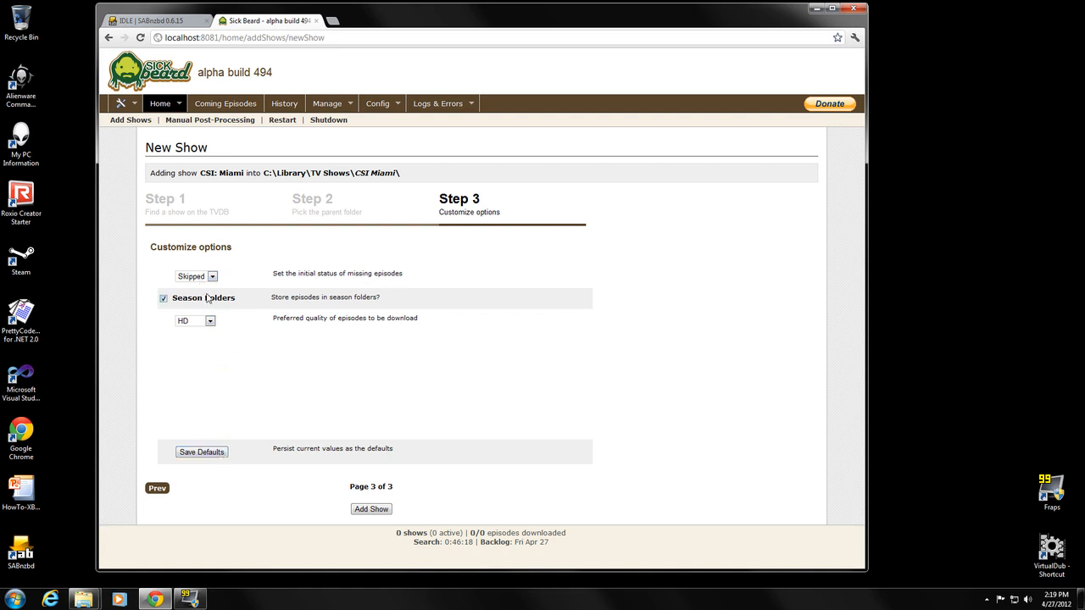
pyautogui.click(213, 455)
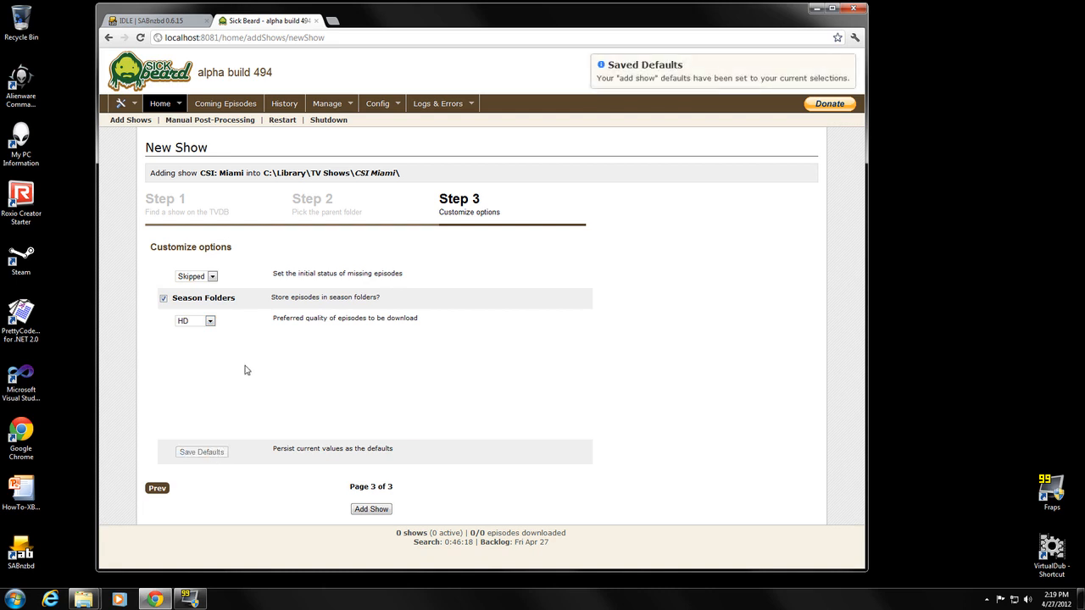
pyautogui.click(379, 513)
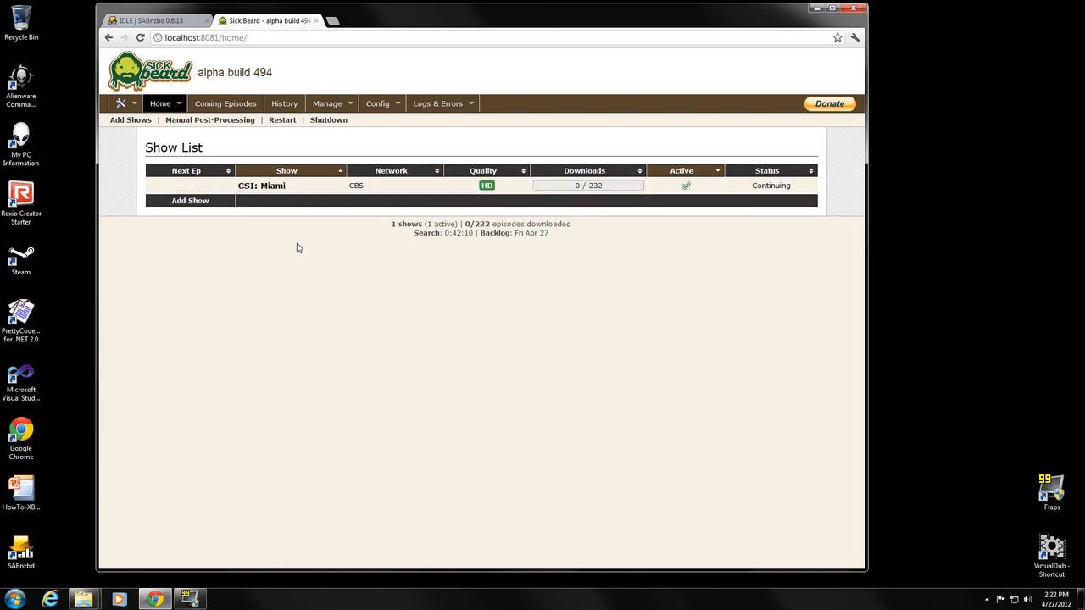
# Open CSI: Miami from the Show List and review its episode lists from season 10 down to season 1
pyautogui.click(276, 186)
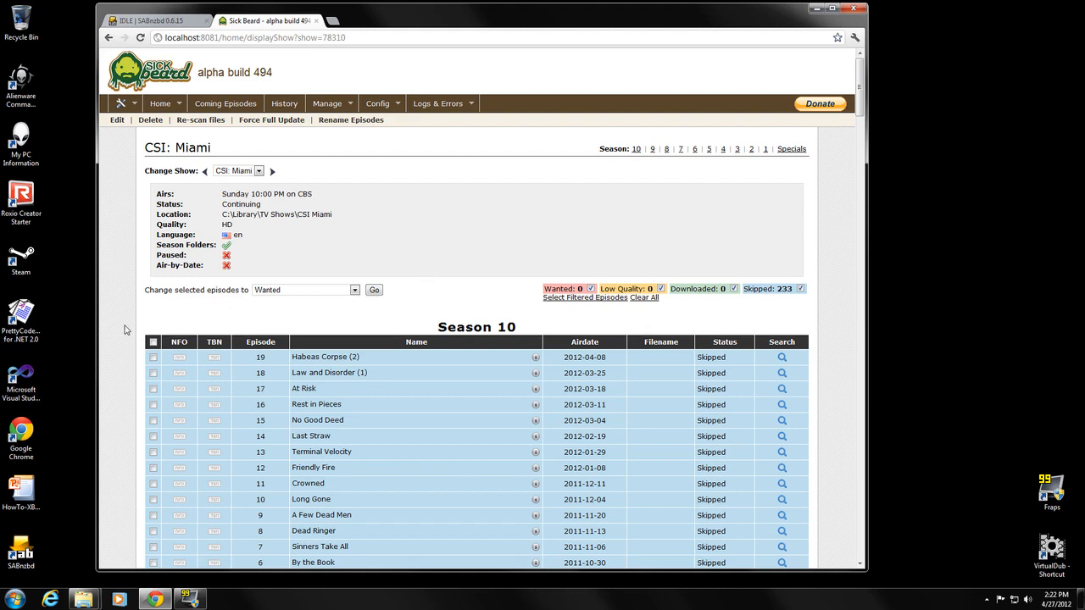
pyautogui.scroll(-2, 125, 328)
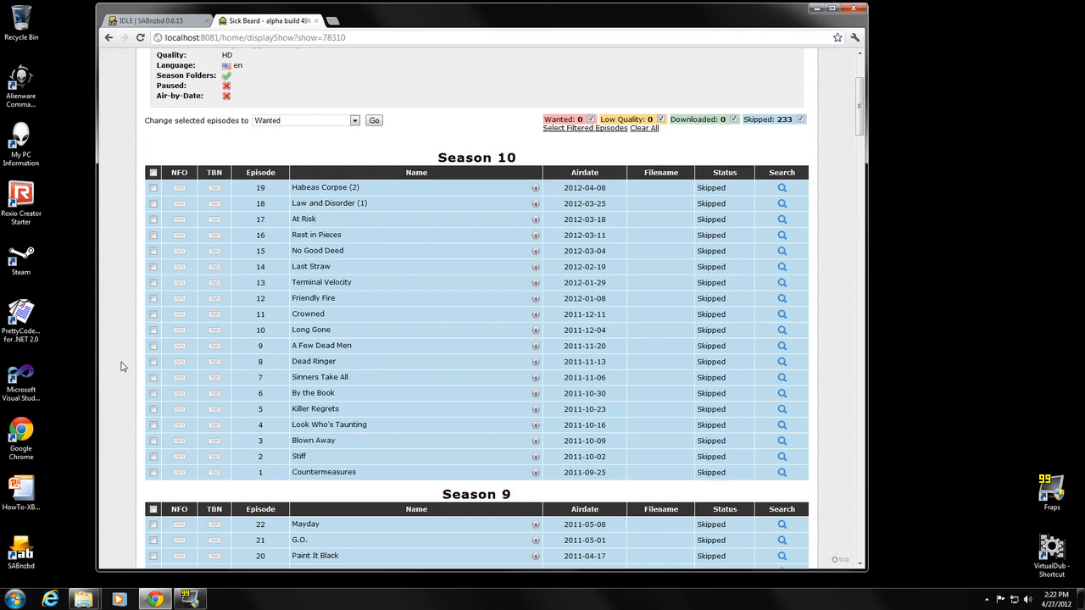
pyautogui.scroll(-5, 121, 363)
pyautogui.scroll(-15, 233, 302)
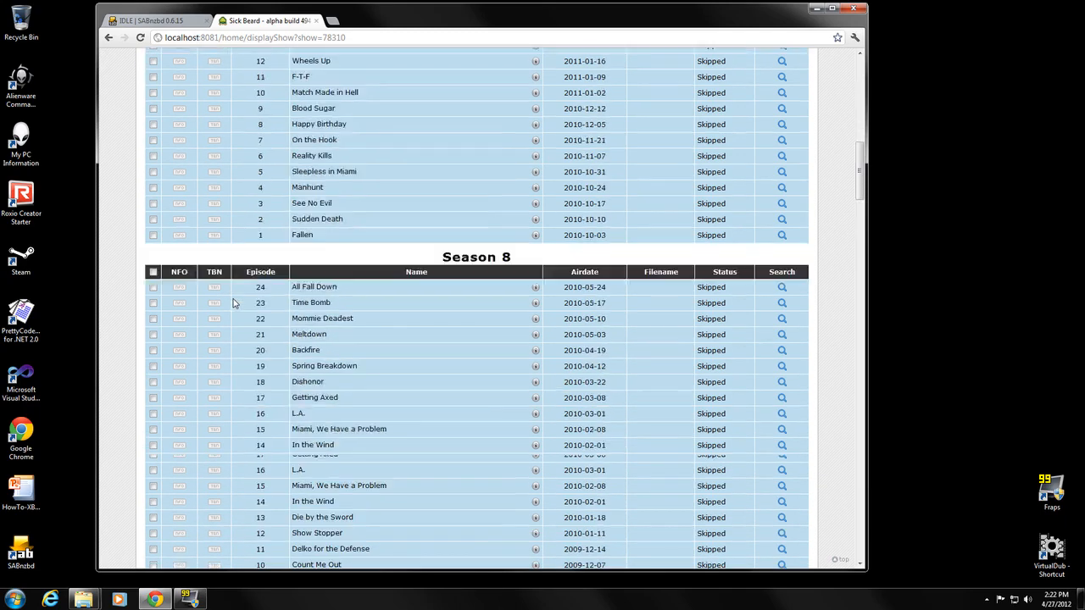
pyautogui.scroll(-15, 234, 302)
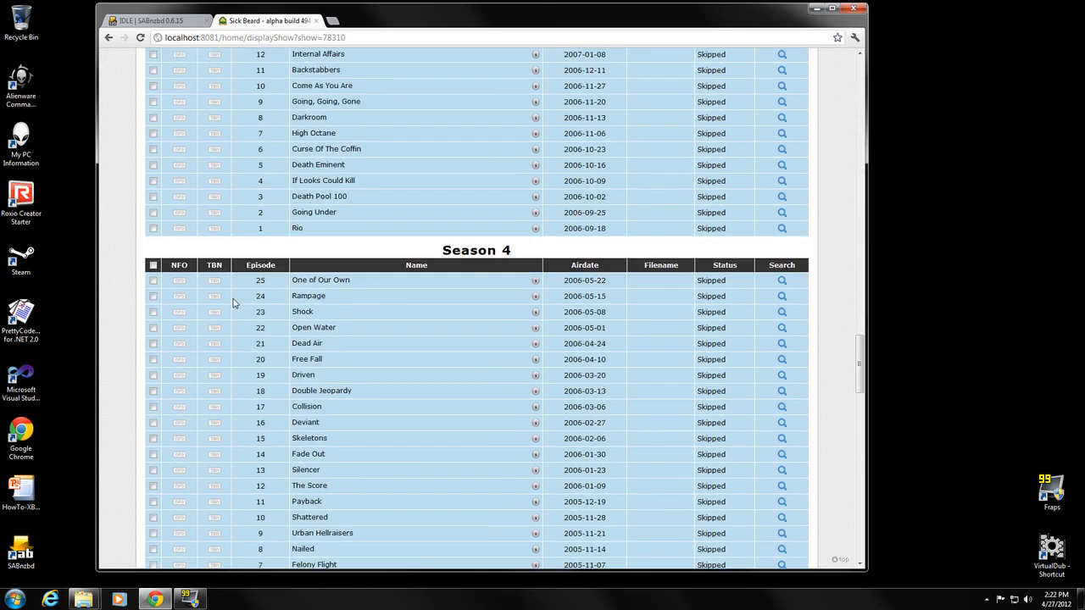
pyautogui.scroll(-5, 234, 302)
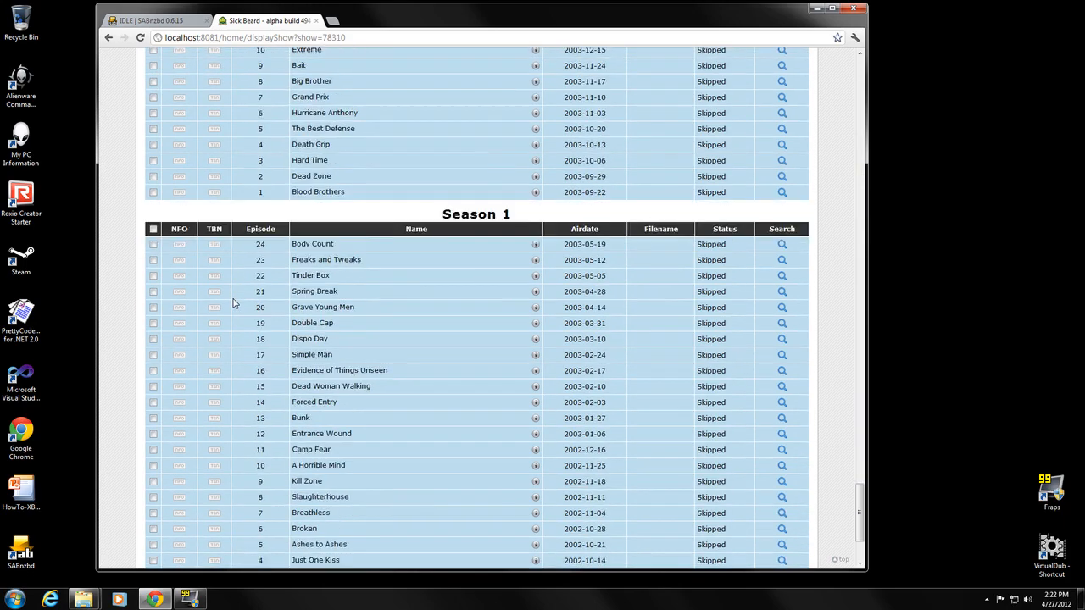
pyautogui.moveTo(857, 525); pyautogui.dragTo(855, 84)
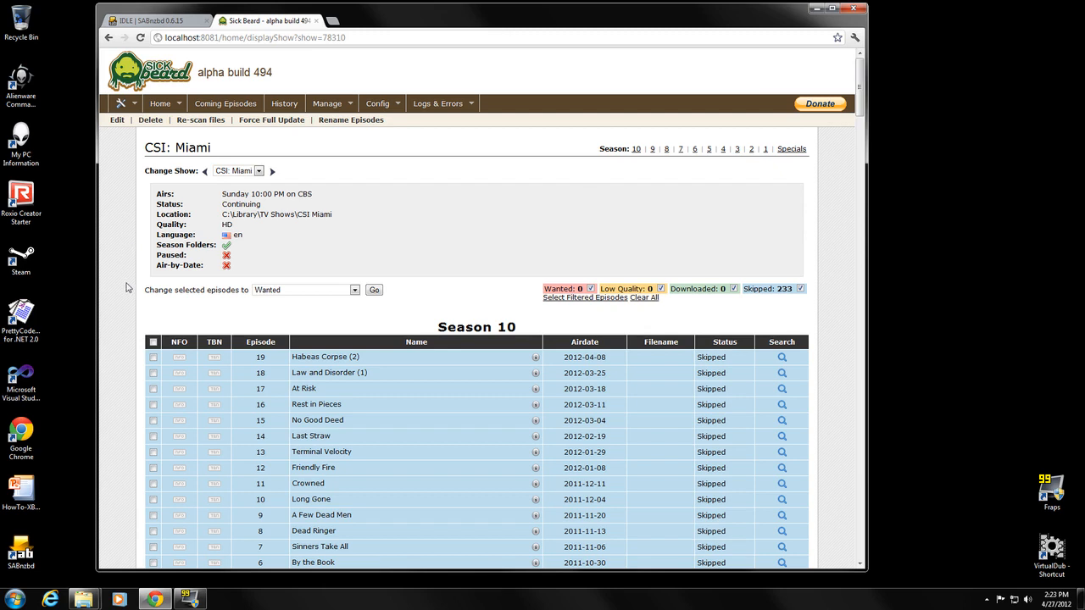
# Set CSI: Miami season 10 episode 18, Law and Disorder (1), to Wanted
pyautogui.scroll(-2, 127, 299)
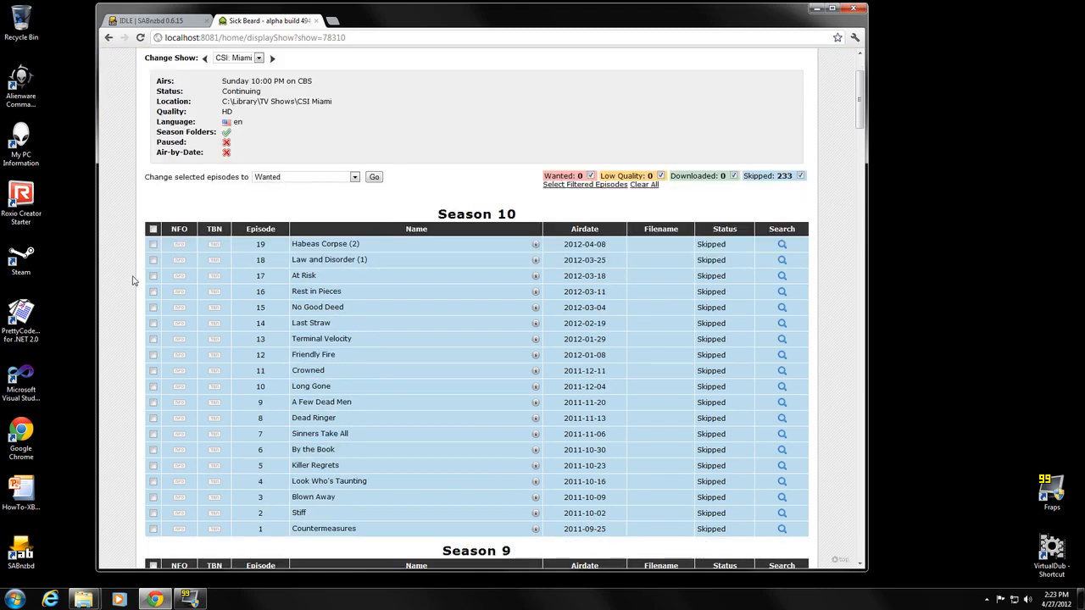
pyautogui.click(154, 260)
pyautogui.moveTo(154, 177); pyautogui.dragTo(243, 177)
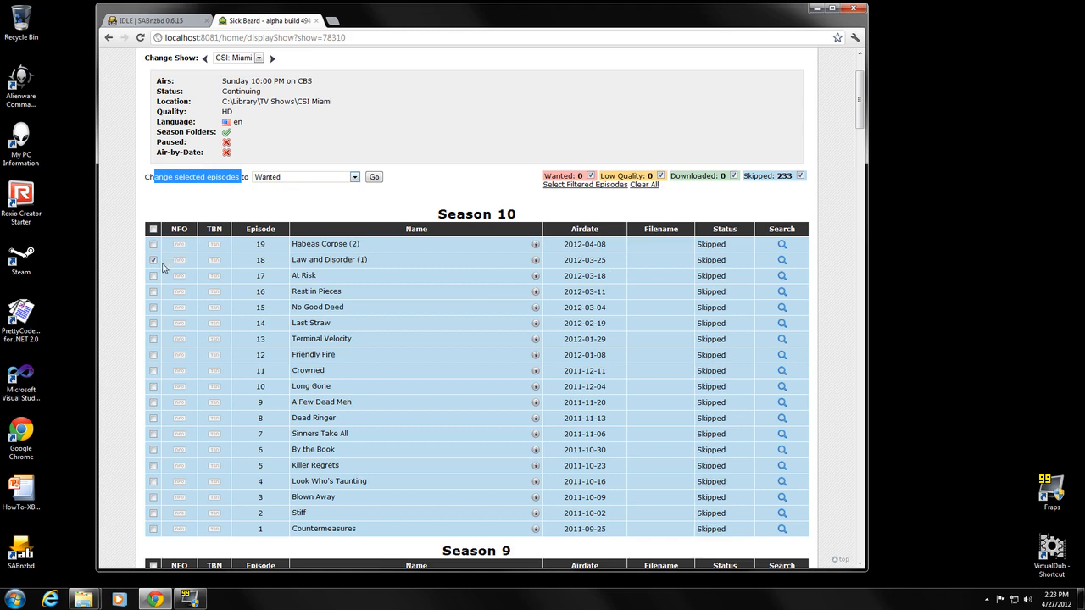
pyautogui.click(131, 262)
pyautogui.click(375, 178)
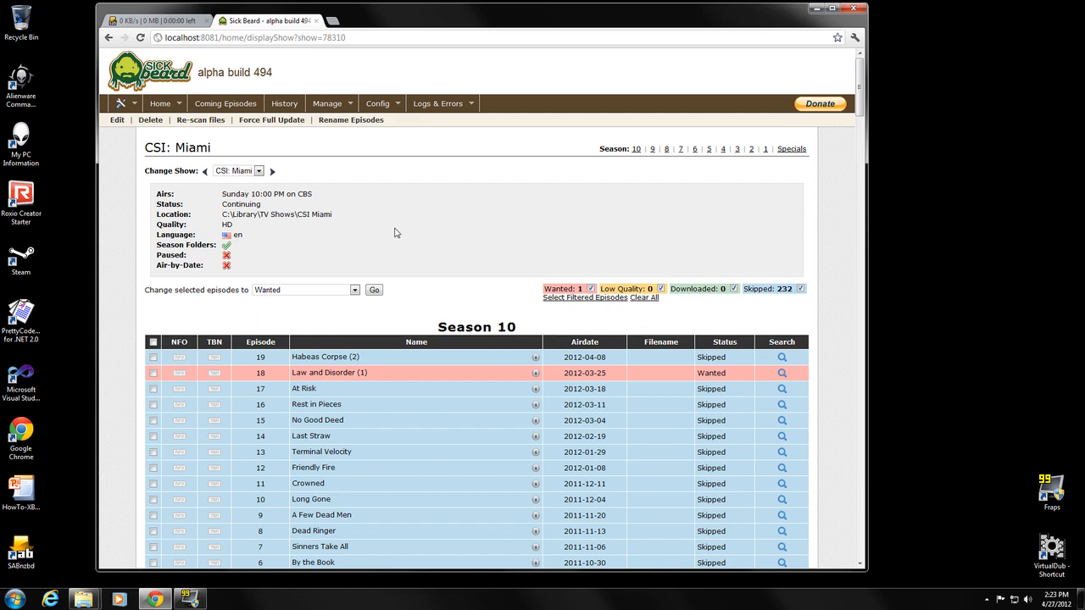
pyautogui.moveTo(332, 214); pyautogui.dragTo(302, 214)
pyautogui.click(335, 215)
pyautogui.click(301, 215)
pyautogui.moveTo(223, 210); pyautogui.dragTo(291, 215)
pyautogui.click(292, 215)
# Return to the Sick Beard Show List and check the CSI Miami download in the SABnzbd queue
pyautogui.click(160, 105)
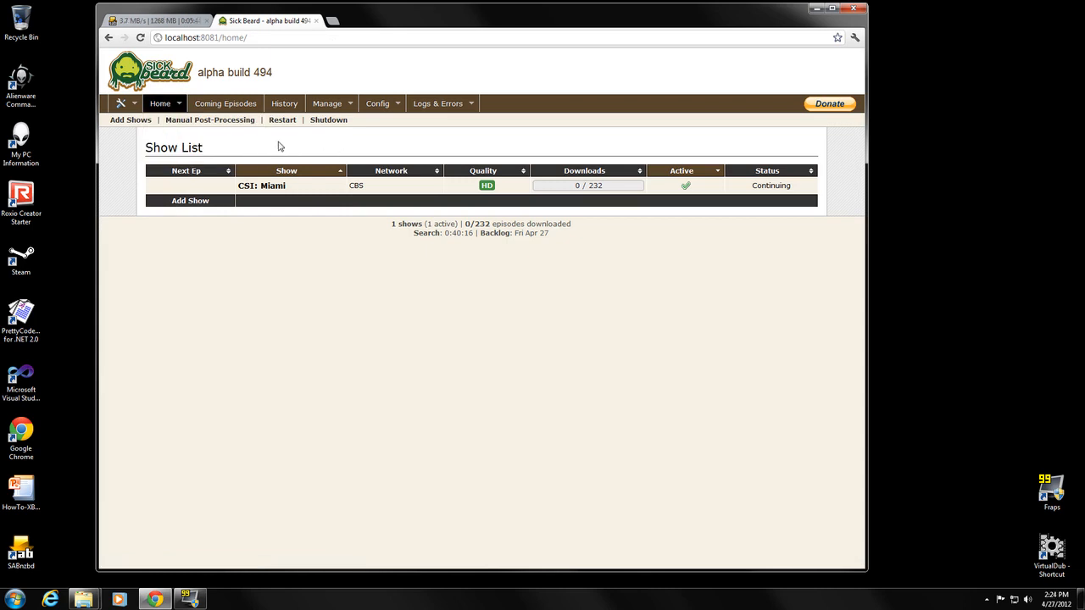
pyautogui.click(166, 21)
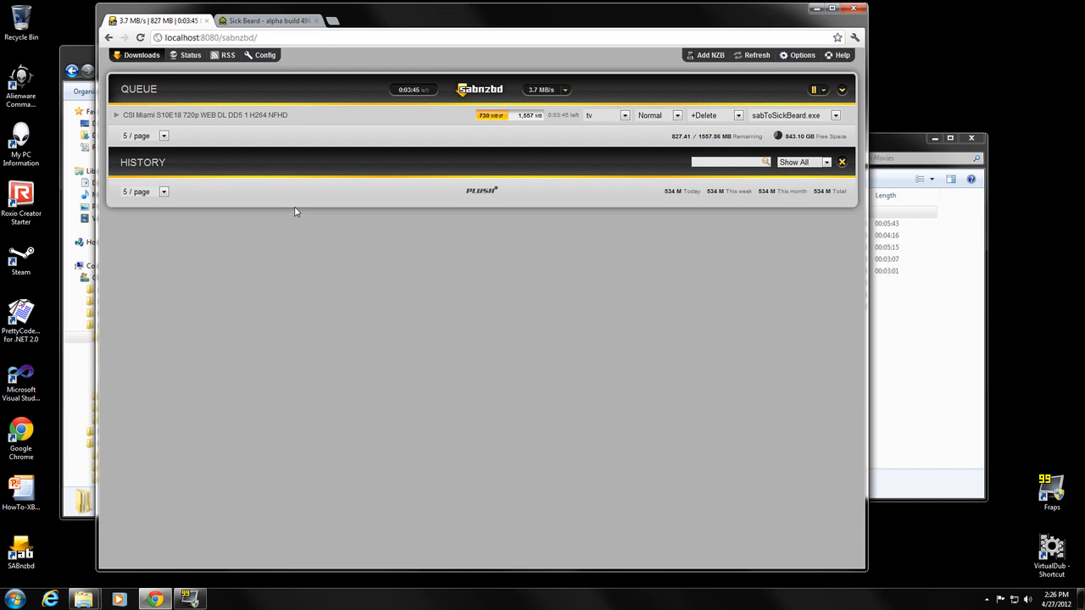
# In Windows Explorer, examine the files of the CSI Miami S10E18 download inside C:\Library\Downloads\incoming
pyautogui.click(91, 61)
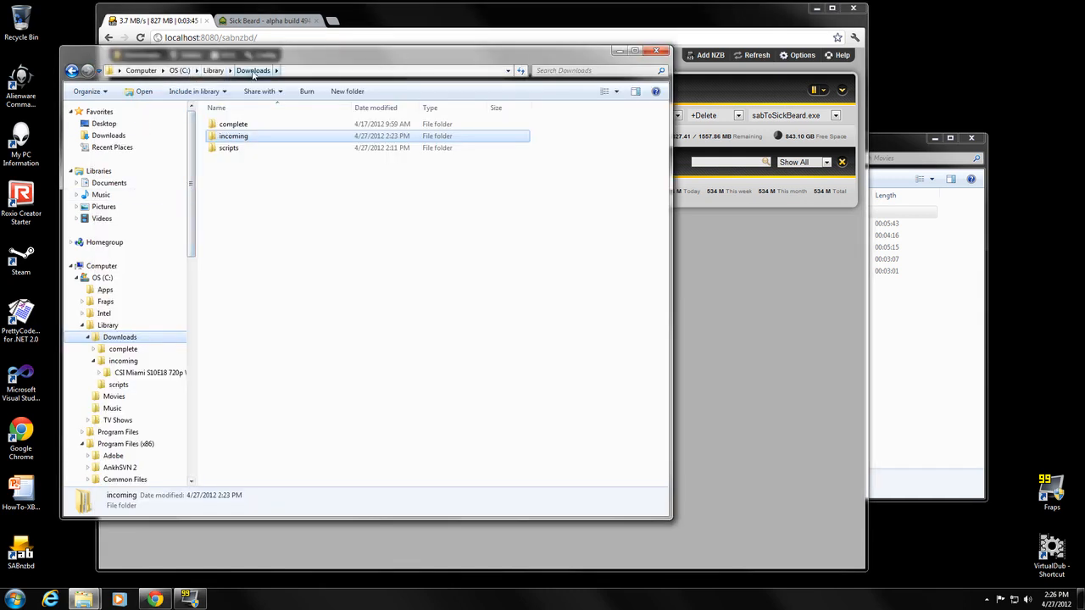
pyautogui.press('Up')
pyautogui.press('Down')
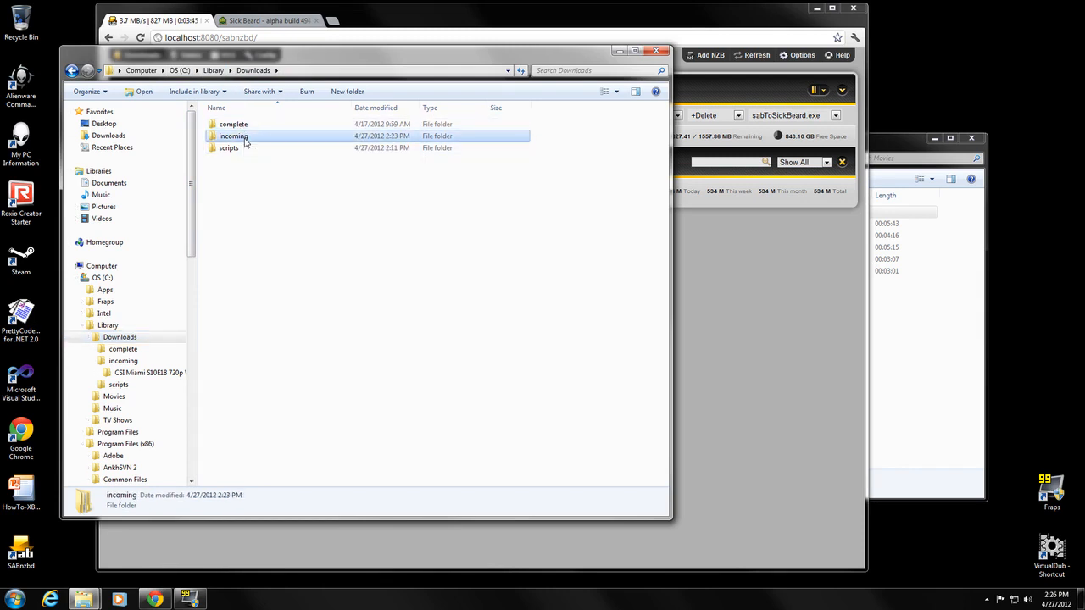
pyautogui.doubleClick(244, 141)
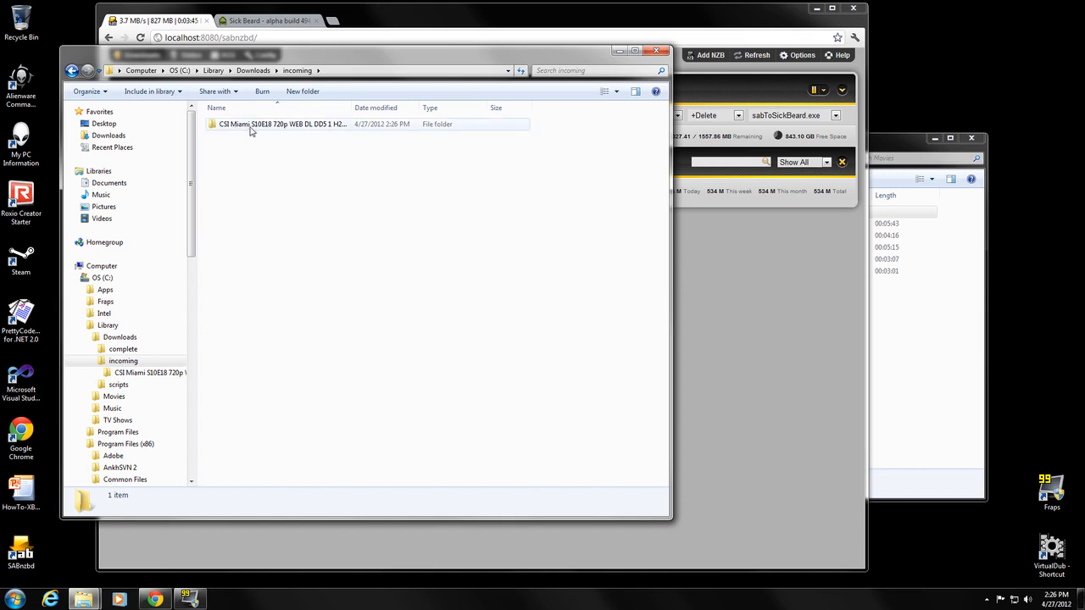
pyautogui.doubleClick(250, 129)
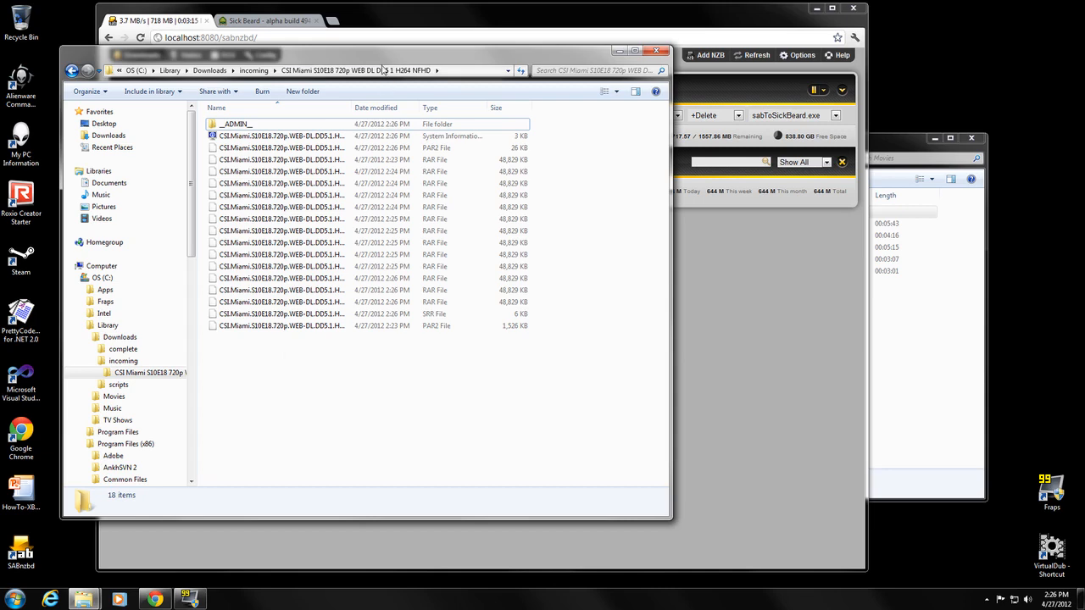
pyautogui.moveTo(382, 56); pyautogui.dragTo(392, 134)
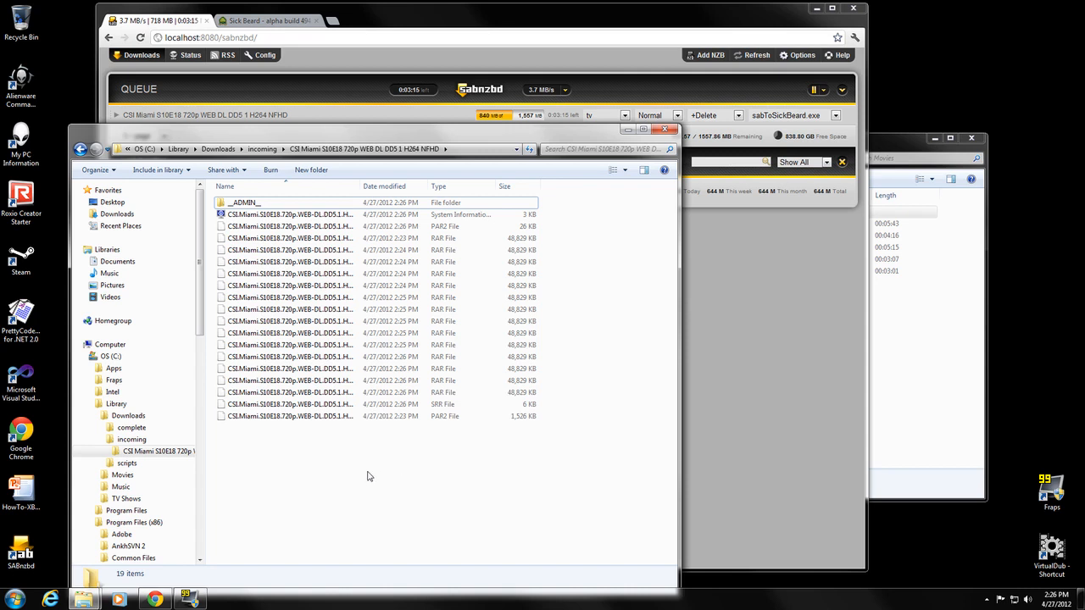
# Check the complete downloads folder and the show's metadata files in C:\Library\TV Shows\CSI Miami
pyautogui.click(131, 428)
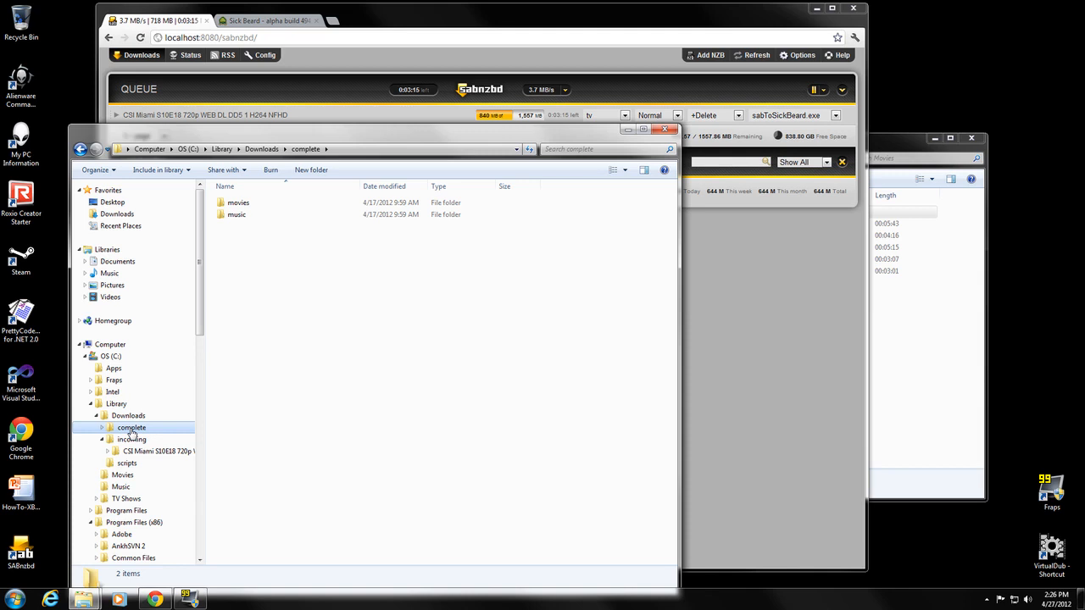
pyautogui.click(127, 499)
pyautogui.click(132, 510)
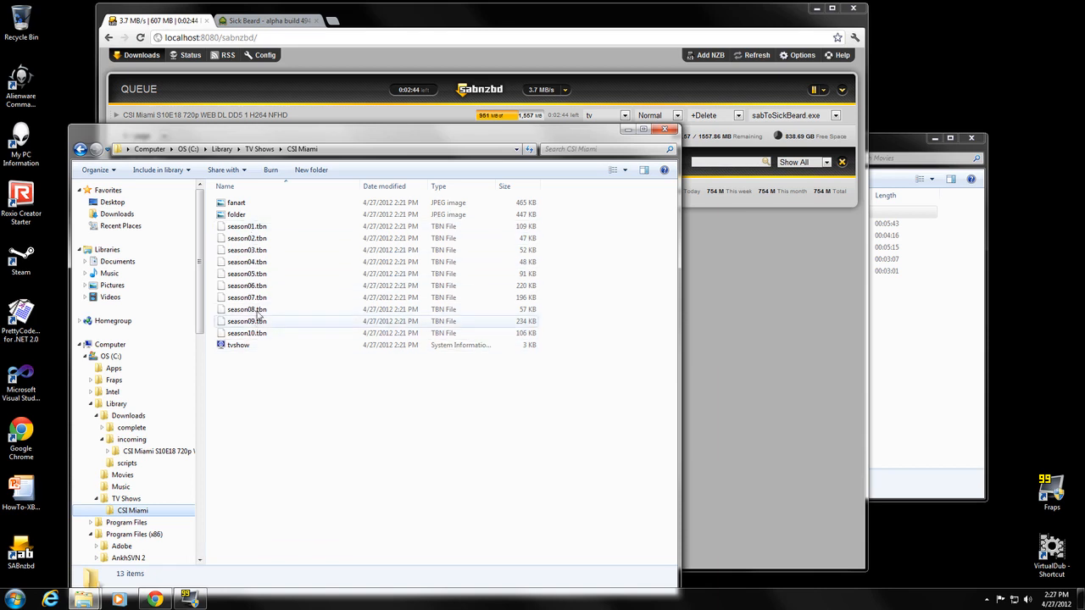
# View the fanart and folder images stored in the CSI Miami library folder, closing each one after viewing
pyautogui.doubleClick(238, 203)
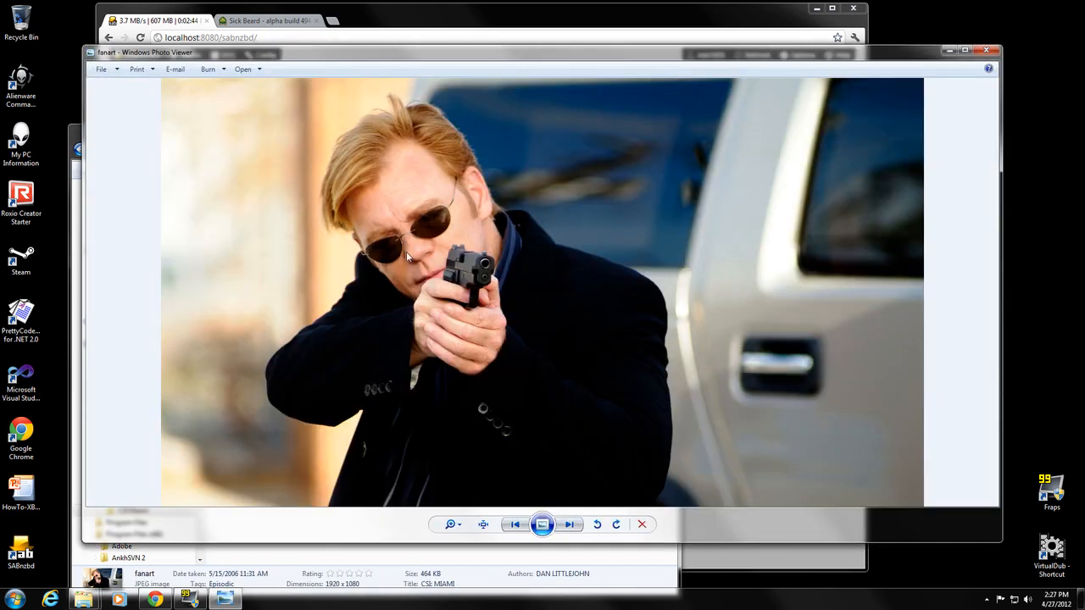
pyautogui.click(985, 51)
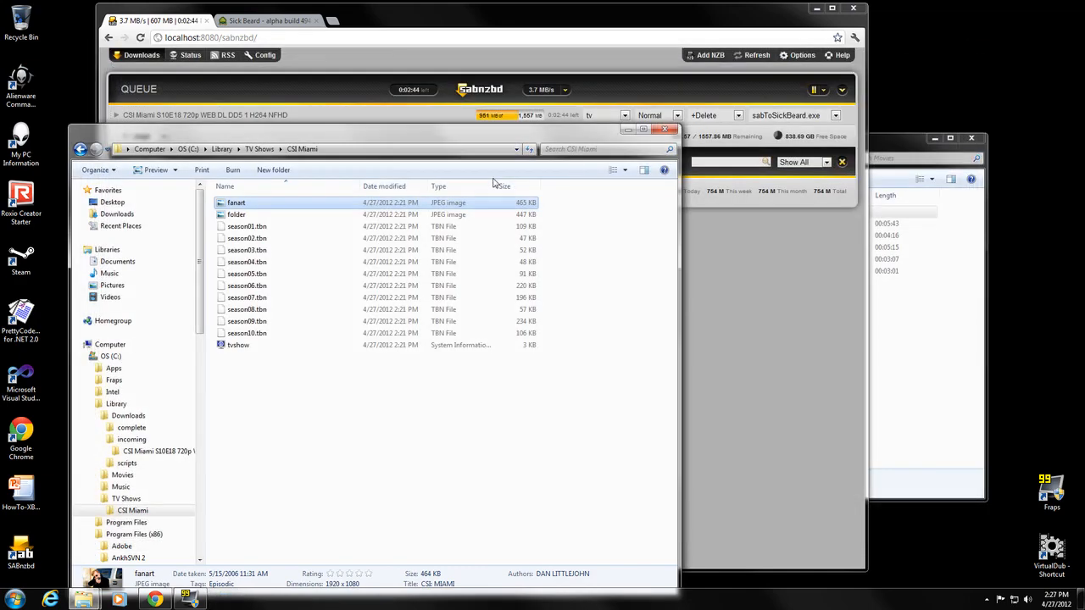
pyautogui.doubleClick(276, 216)
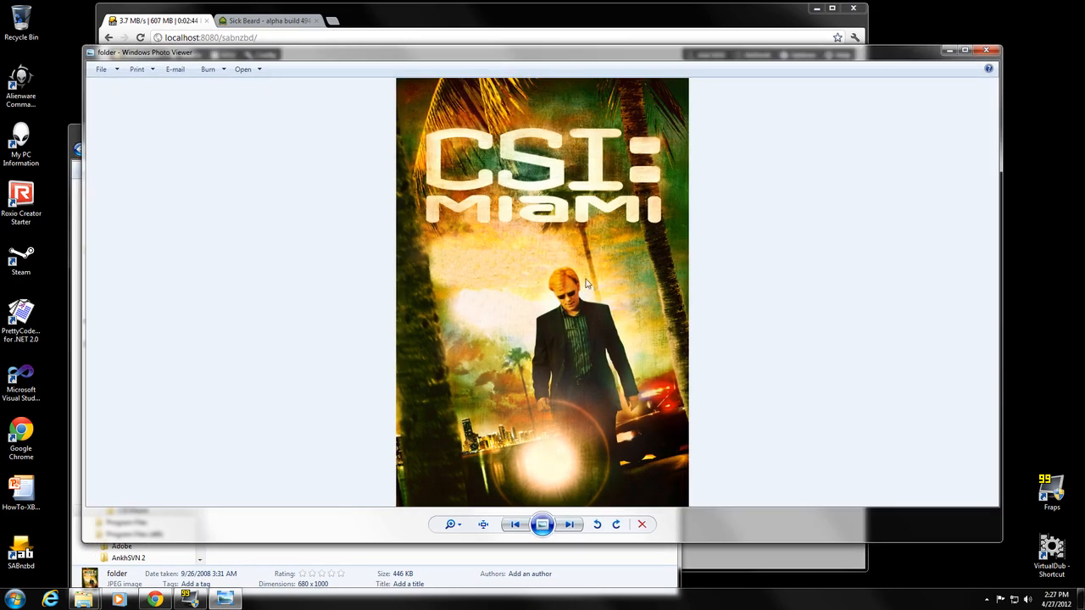
pyautogui.click(983, 52)
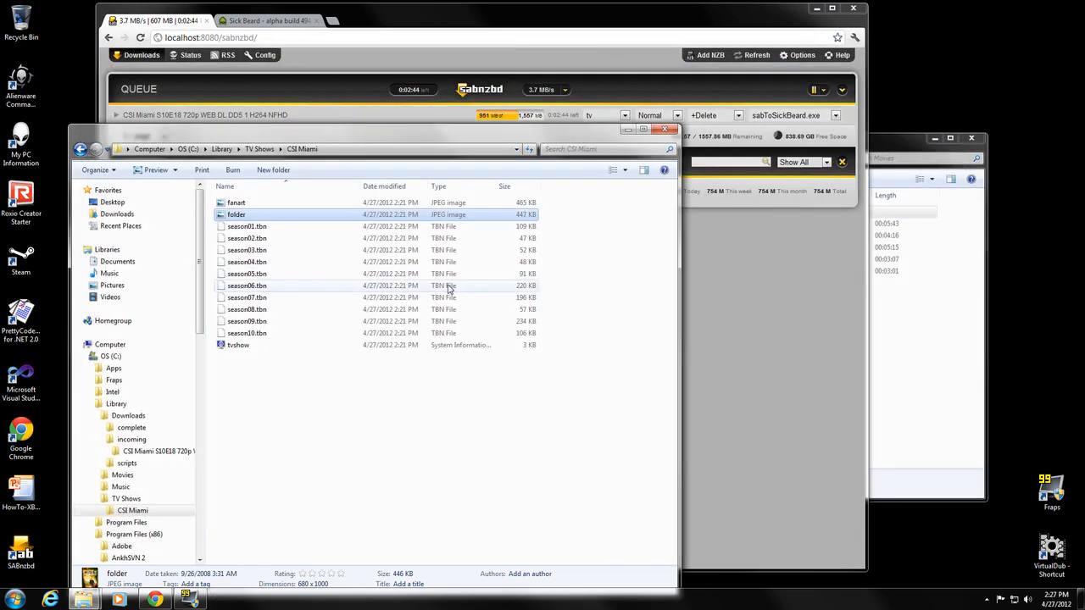
pyautogui.click(295, 399)
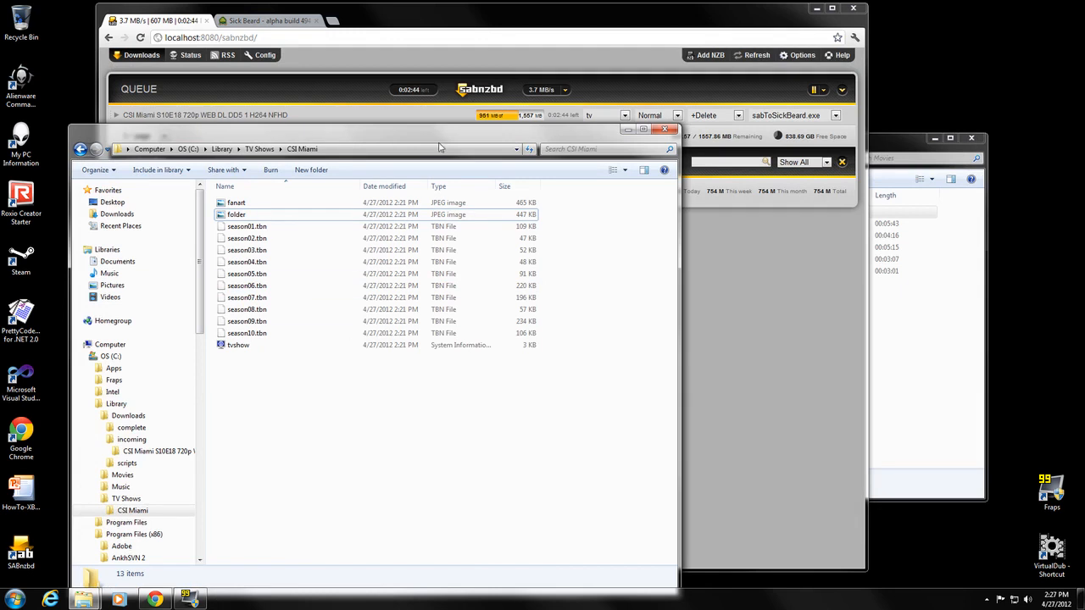
# Back in the browser, check episode 18's status on the CSI: Miami page in Sick Beard and the download progress in SABnzbd
pyautogui.click(426, 22)
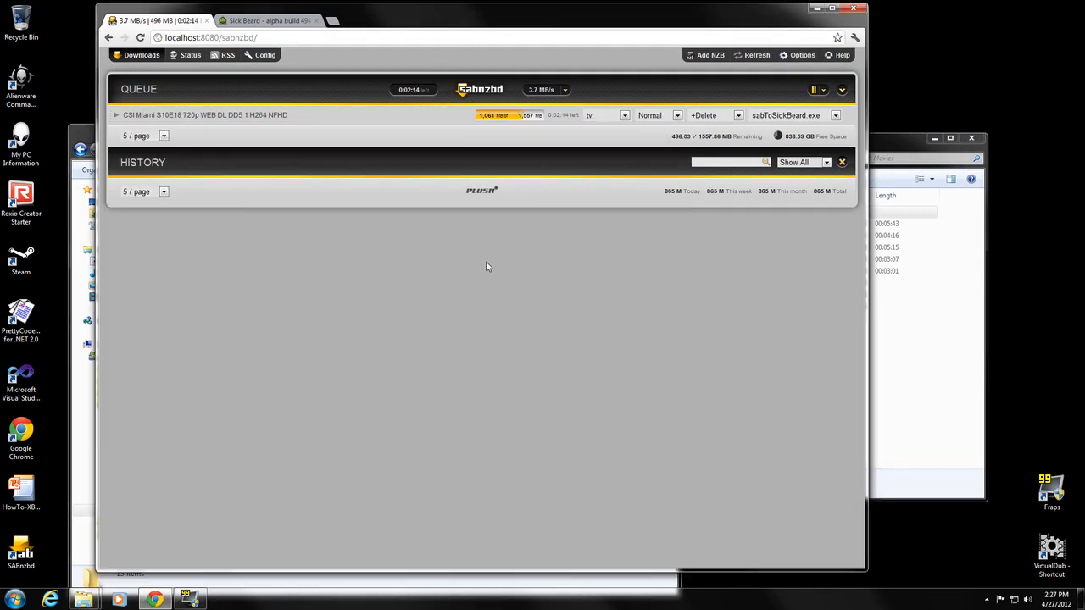
pyautogui.hotkey('ctrl', 'Tab')
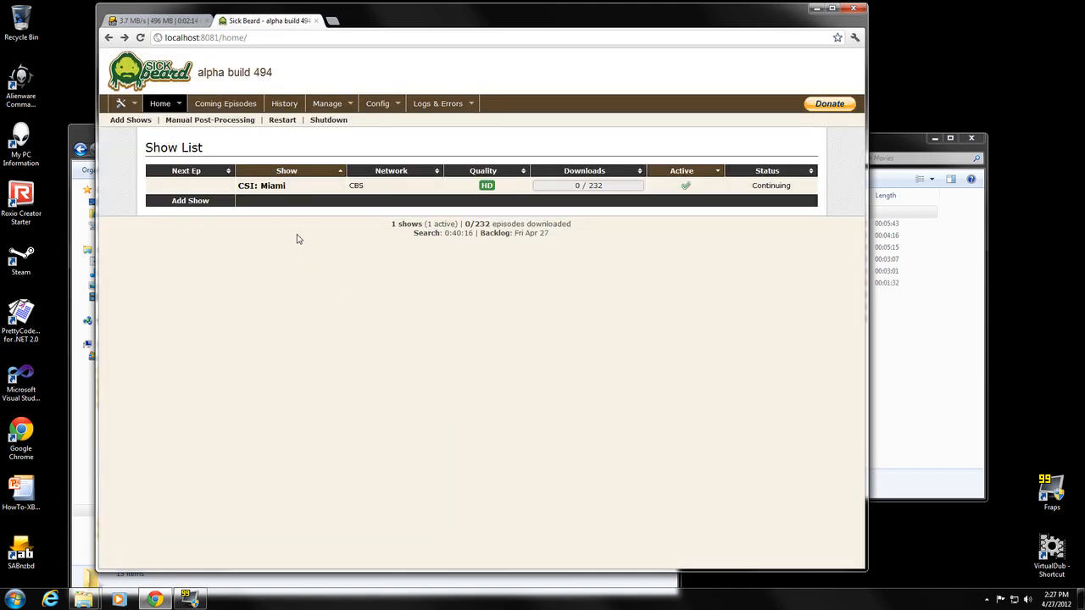
pyautogui.click(273, 187)
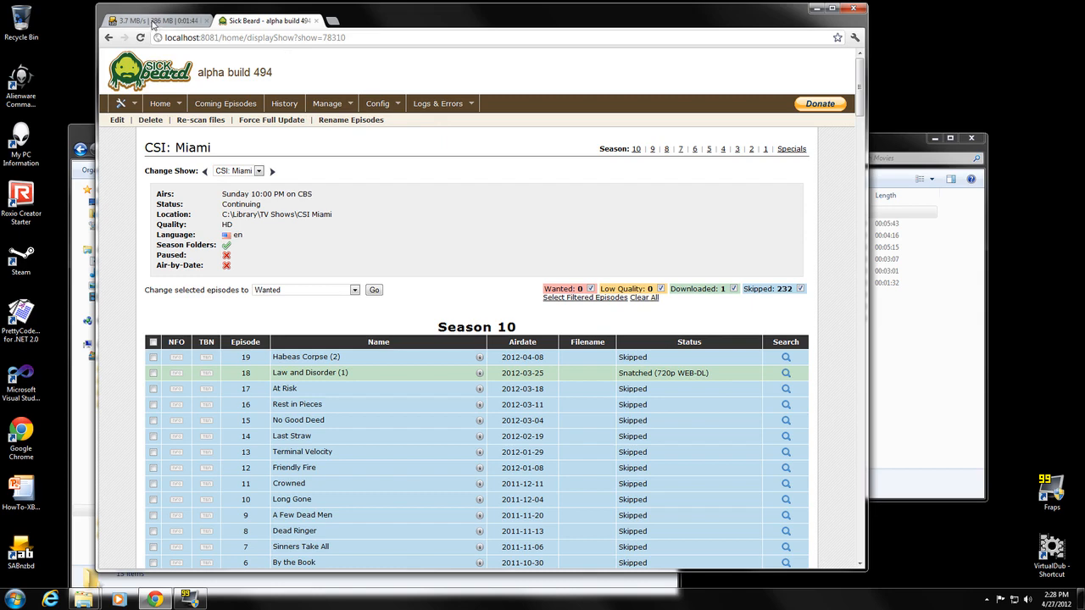
pyautogui.click(153, 22)
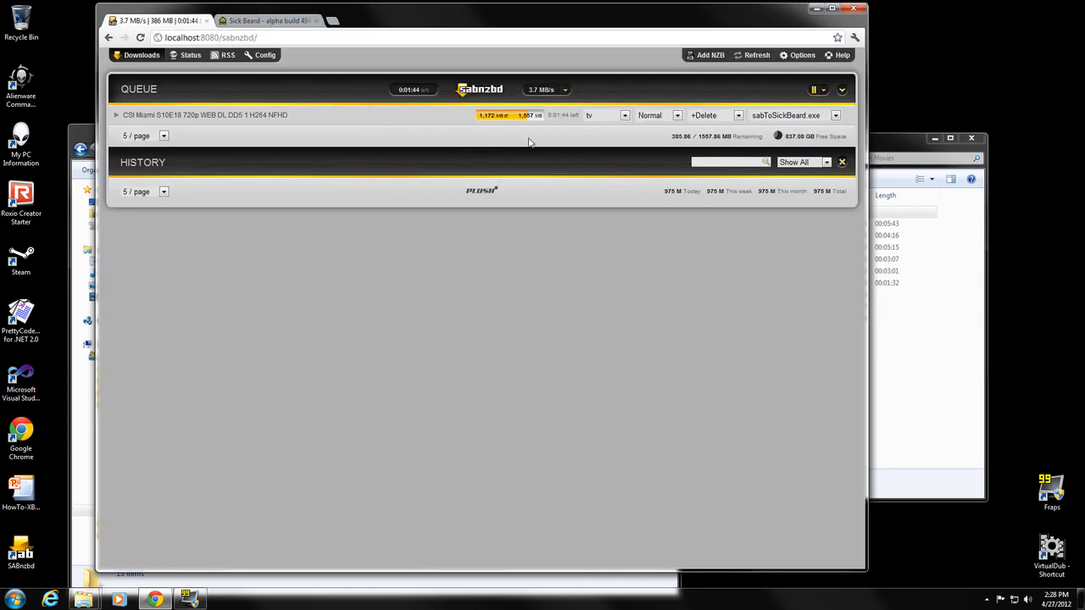
pyautogui.click(267, 20)
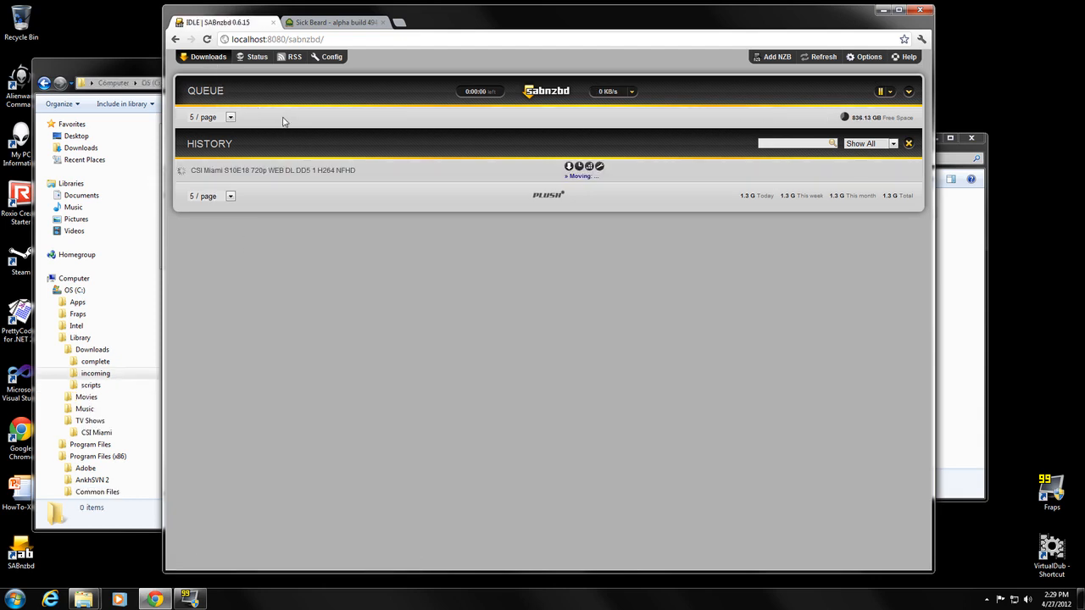
# In Windows Explorer, examine the unpacked episode files in Downloads\complete\Csi Miami\Season 10, widening the Name column to show full file names
pyautogui.click(153, 63)
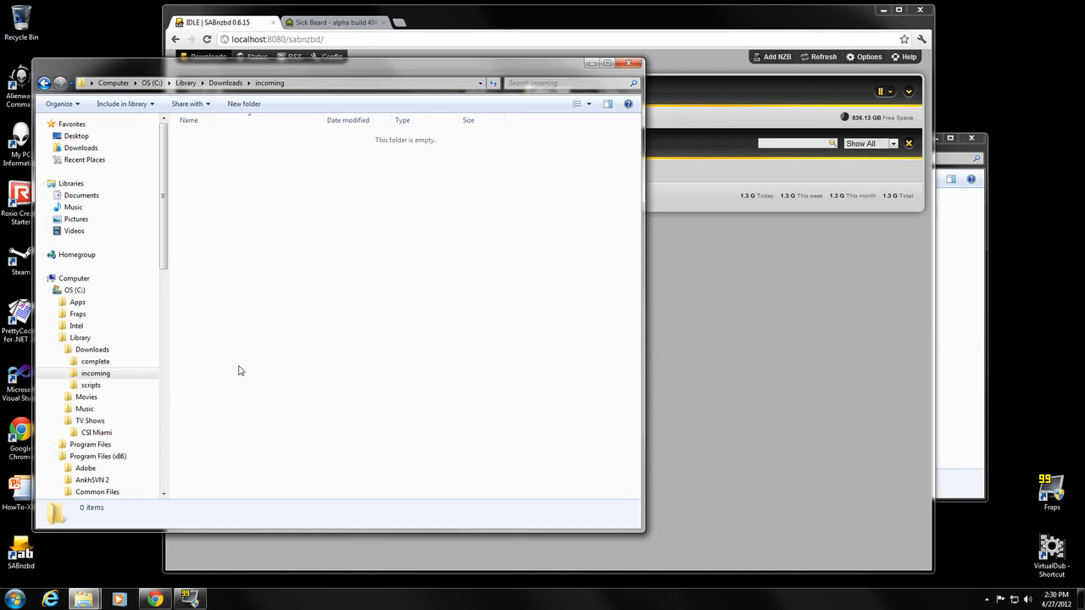
pyautogui.click(103, 363)
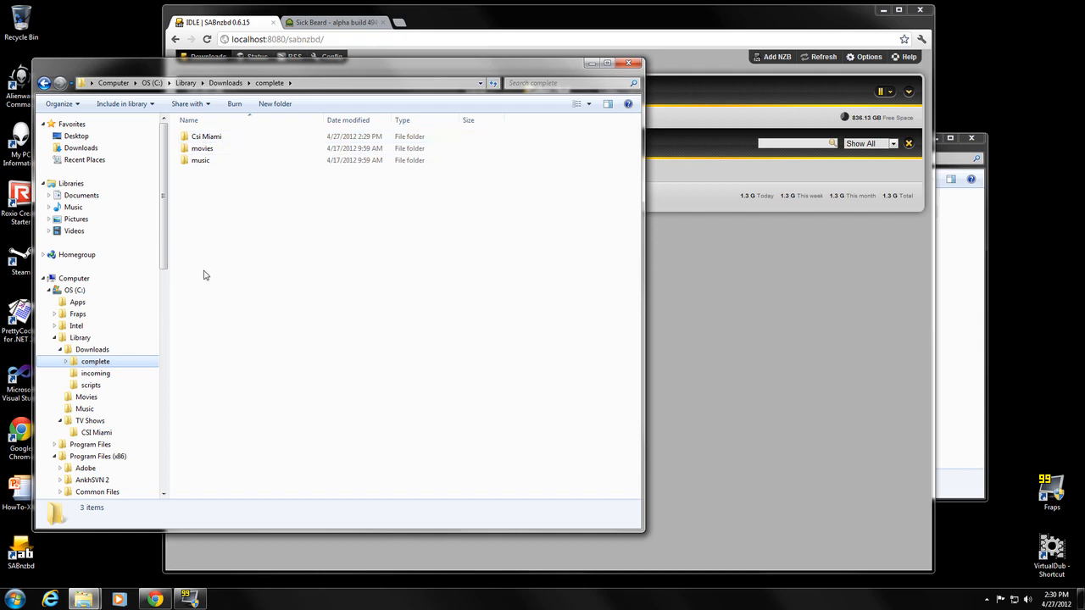
pyautogui.click(66, 361)
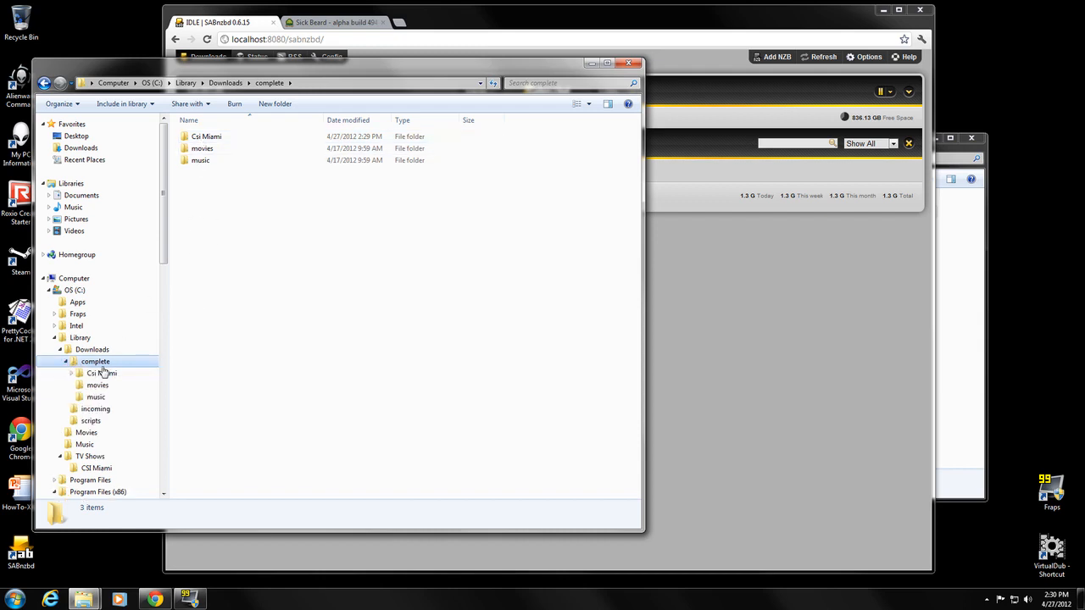
pyautogui.click(101, 374)
pyautogui.click(73, 374)
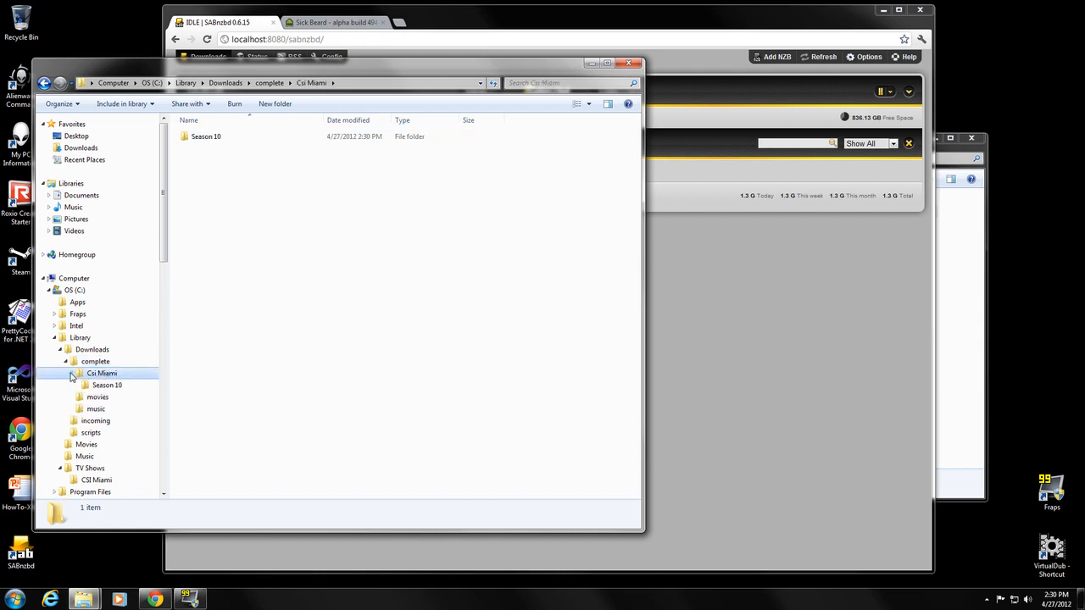
pyautogui.click(111, 385)
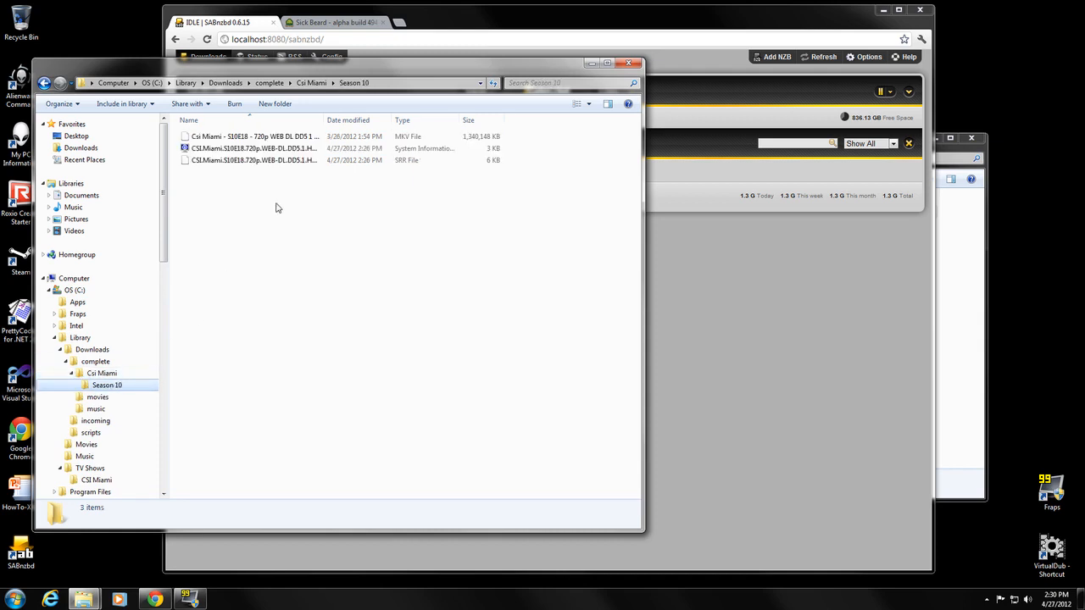
pyautogui.moveTo(323, 119); pyautogui.dragTo(380, 119)
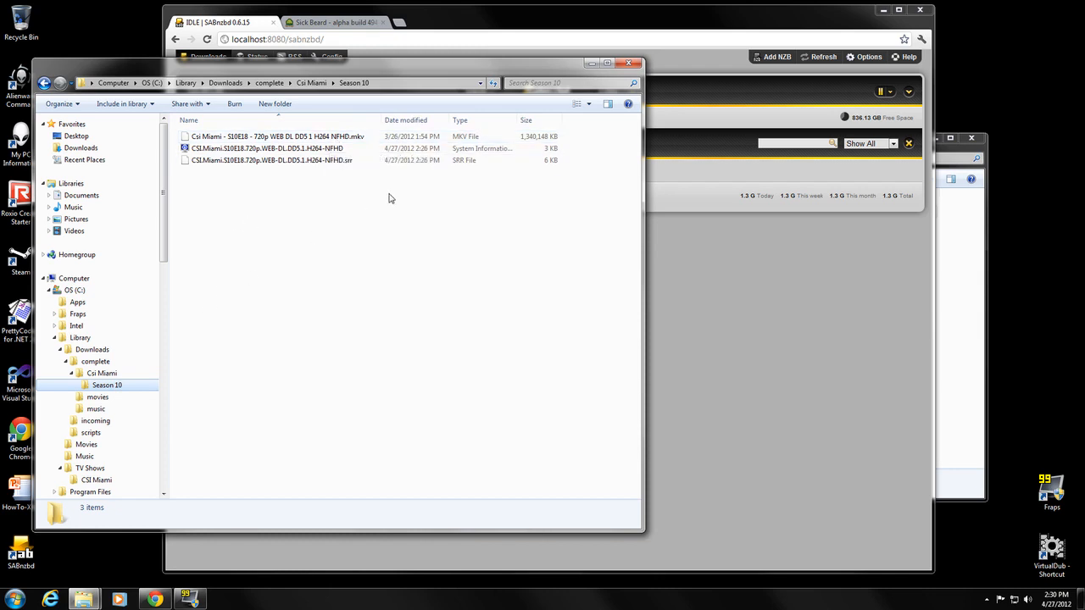
# Check the post-processing result of the CSI Miami download in the SABnzbd history
pyautogui.click(452, 31)
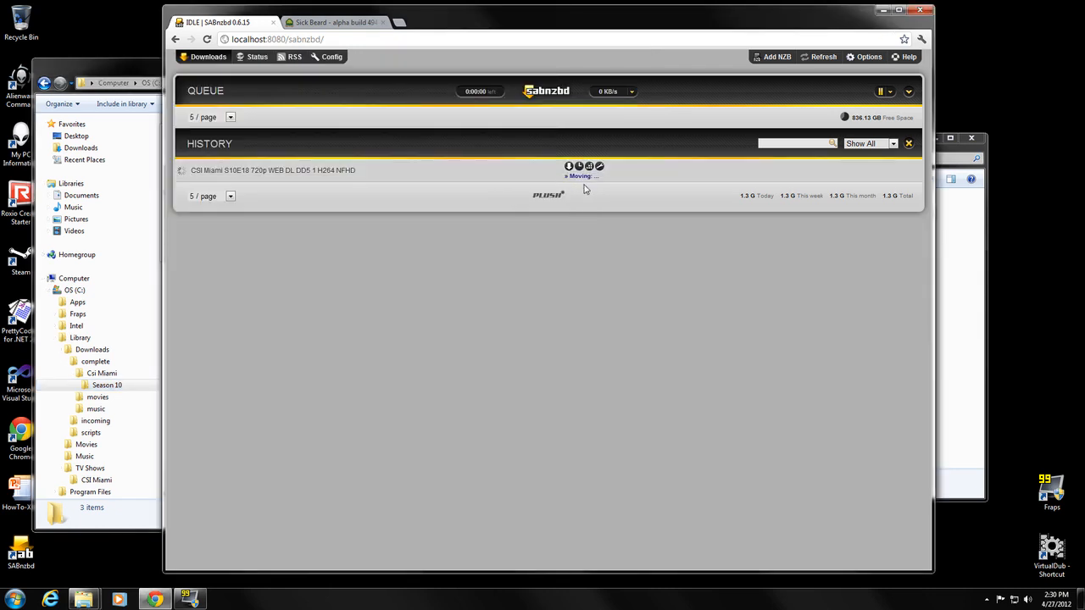
pyautogui.click(209, 58)
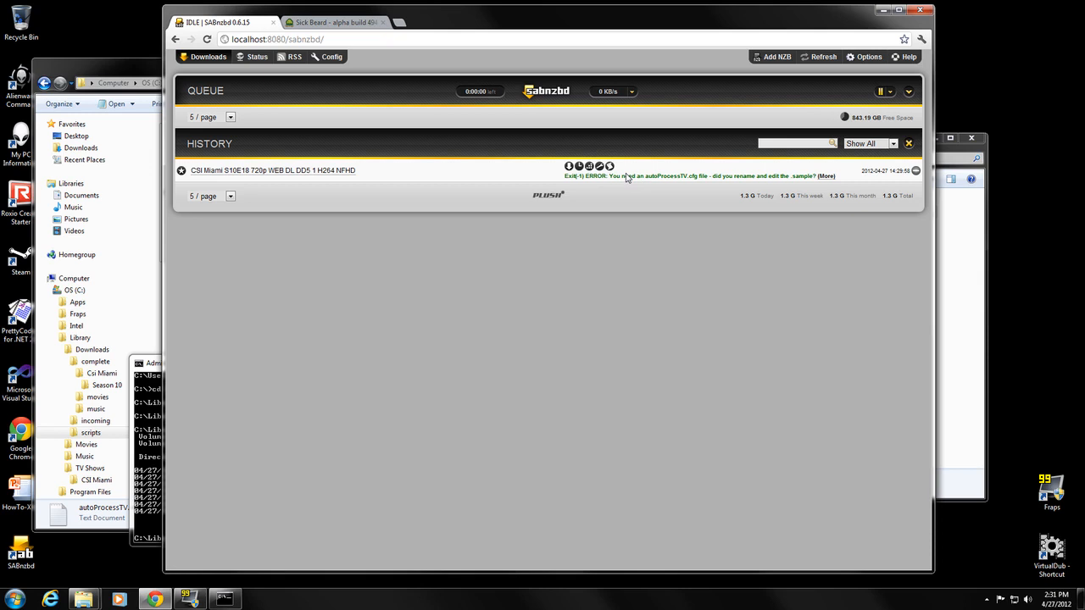
# At the command prompt, list the scripts folder and rename autoProcessTV.cfg.txt to autoProcessTV.cfg, leaving the prompt when done
pyautogui.click(154, 374)
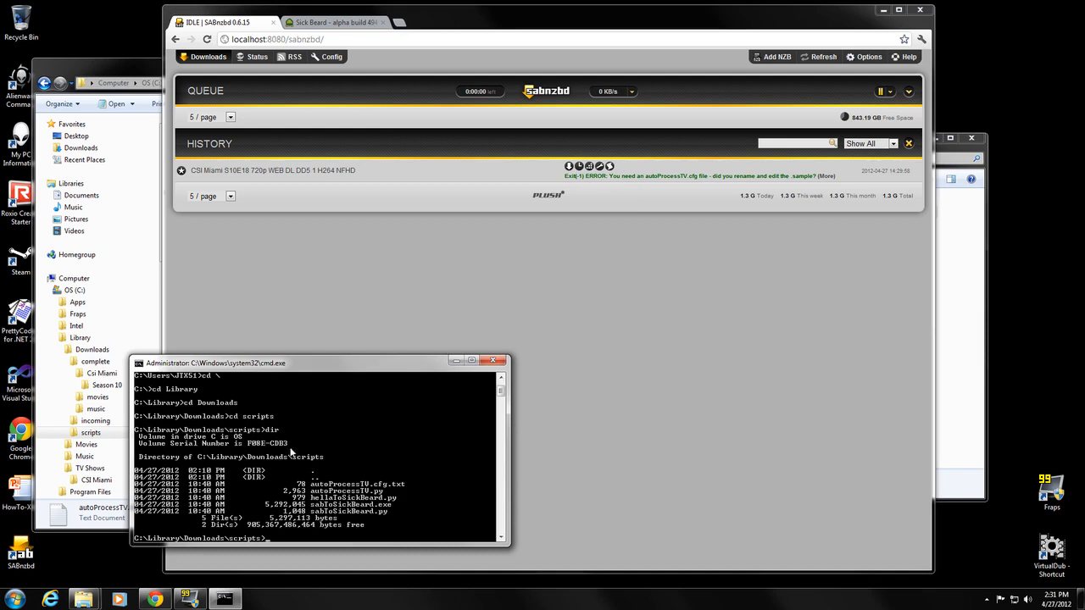
pyautogui.write('dir')
pyautogui.press('Return')
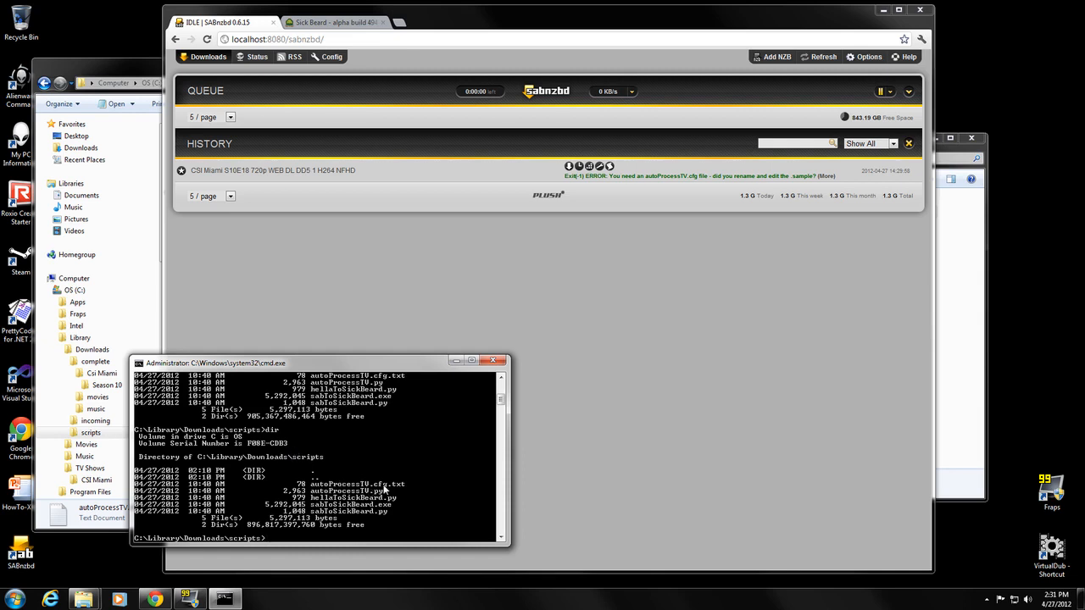
pyautogui.write('ren autoProcessTV.cfg.txt')
pyautogui.write('xt')
pyautogui.write(' autoProcess')
pyautogui.write('TV.cfg')
pyautogui.press('Return')
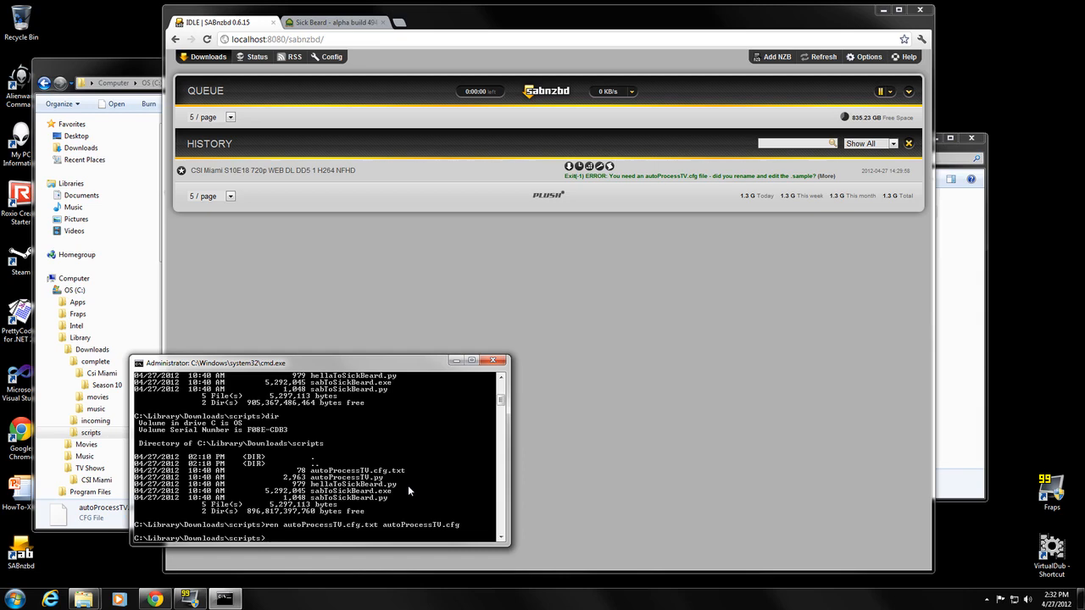
pyautogui.write('exit')
pyautogui.press('Return')
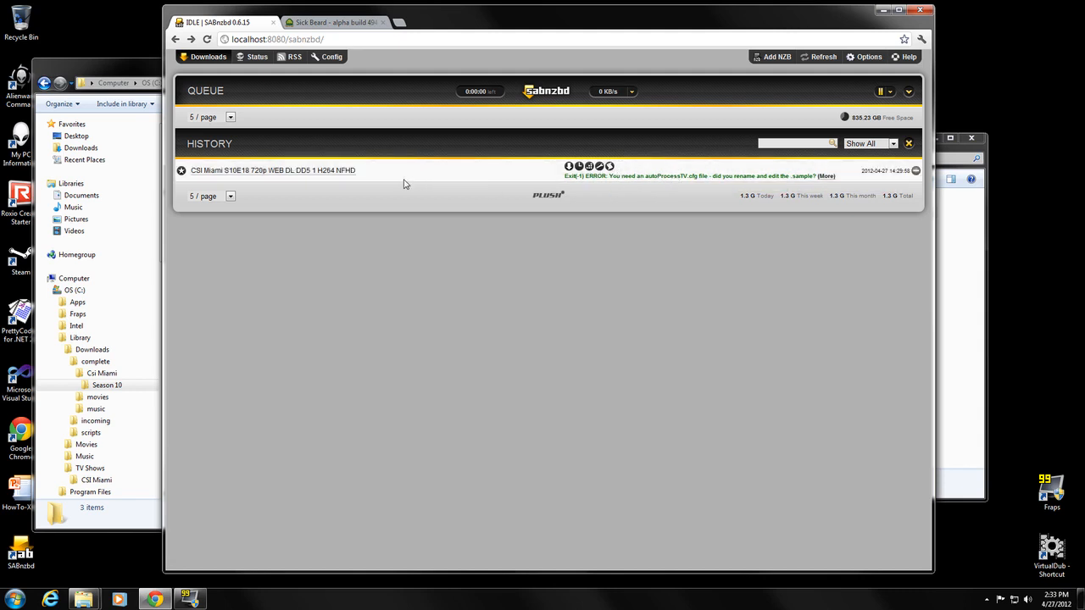
# In Sick Beard, manually post-process the episode folder C:\Library\Downloads\complete\Csi Miami\Season 10
pyautogui.click(338, 23)
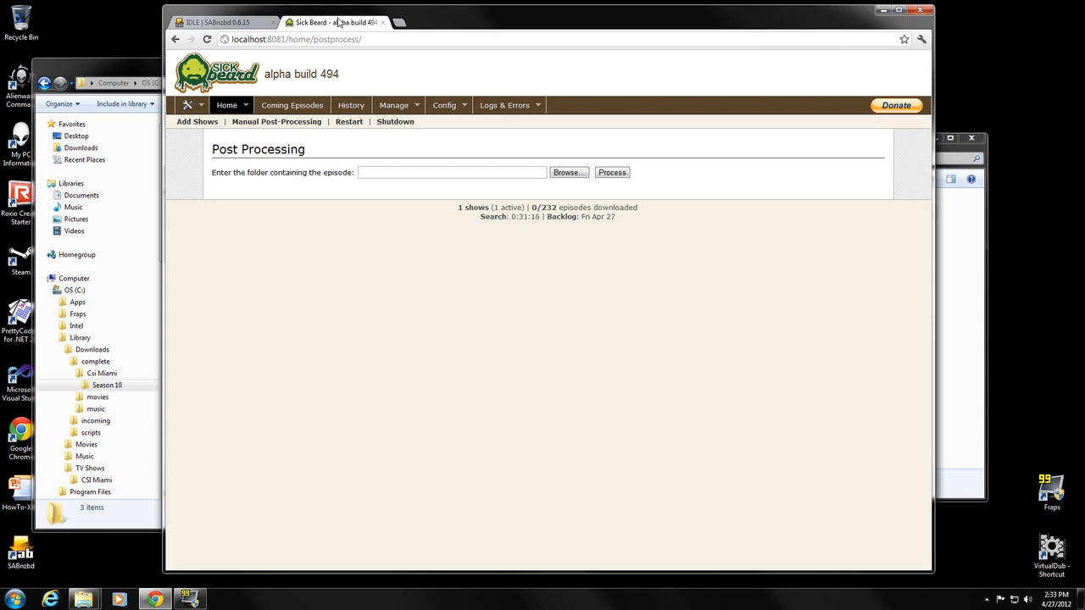
pyautogui.click(255, 123)
pyautogui.click(569, 173)
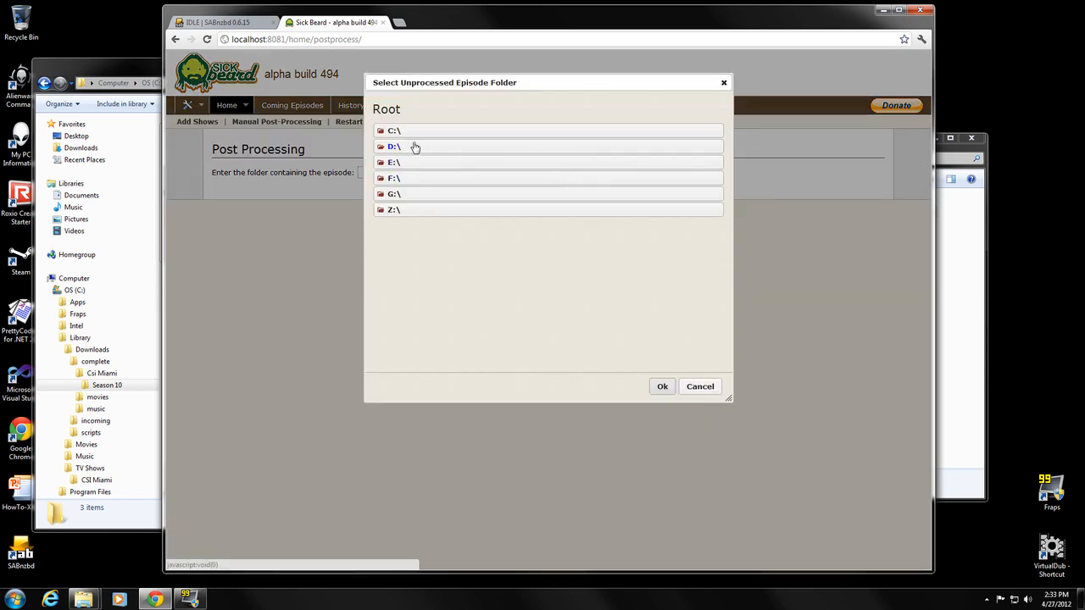
pyautogui.click(414, 146)
pyautogui.click(417, 228)
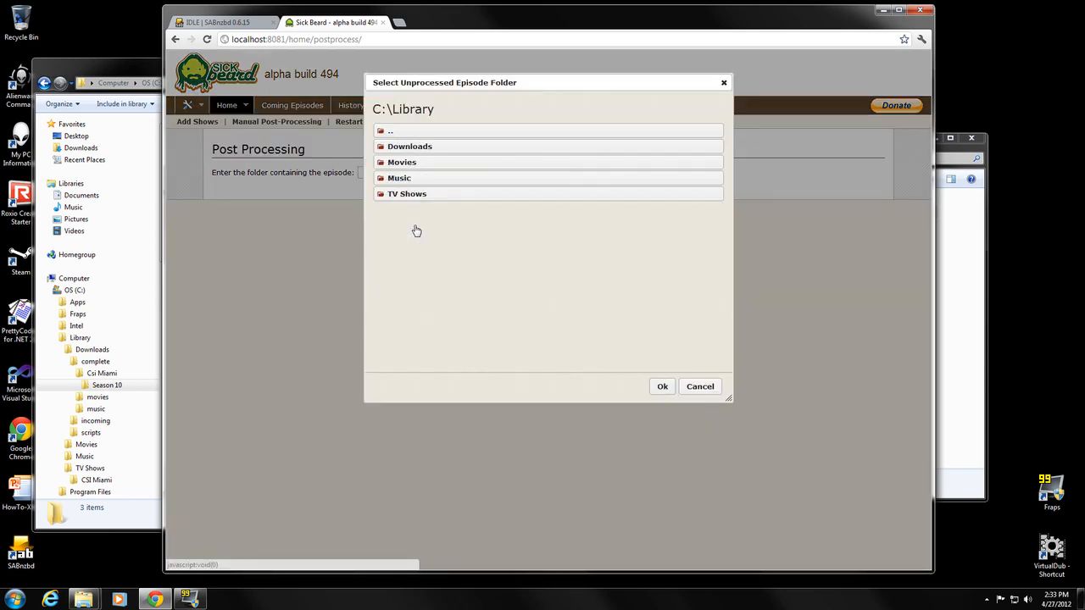
pyautogui.click(417, 149)
pyautogui.click(407, 147)
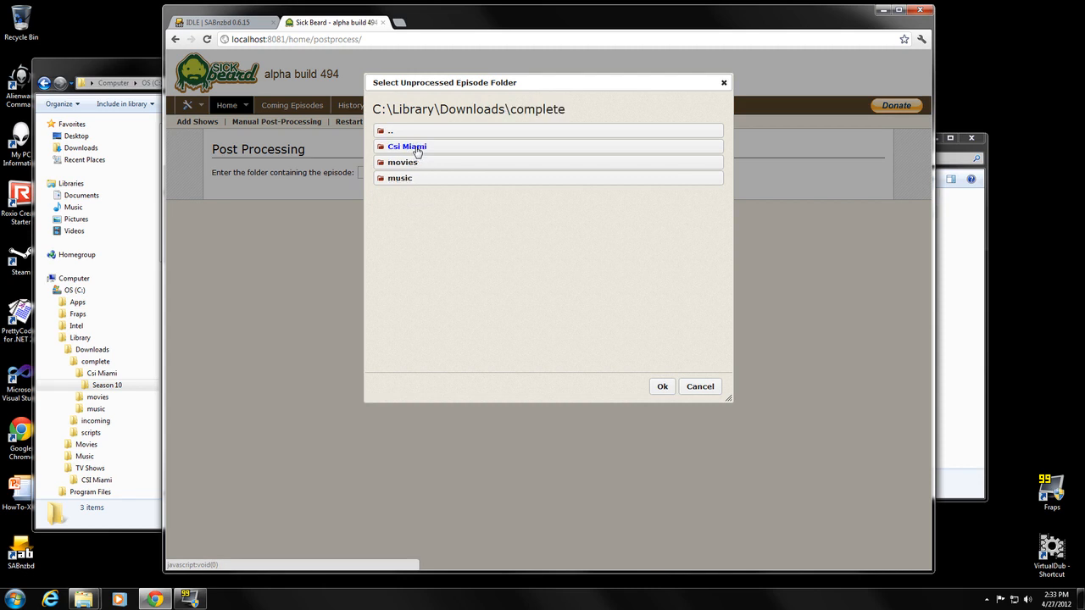
pyautogui.click(417, 148)
pyautogui.click(417, 148)
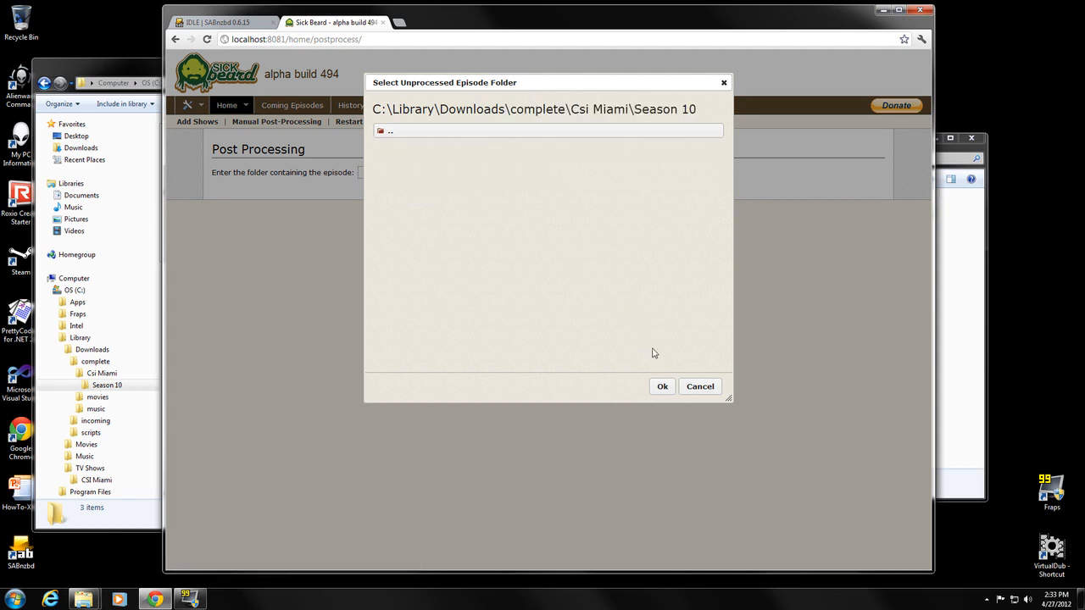
pyautogui.click(662, 386)
pyautogui.click(612, 172)
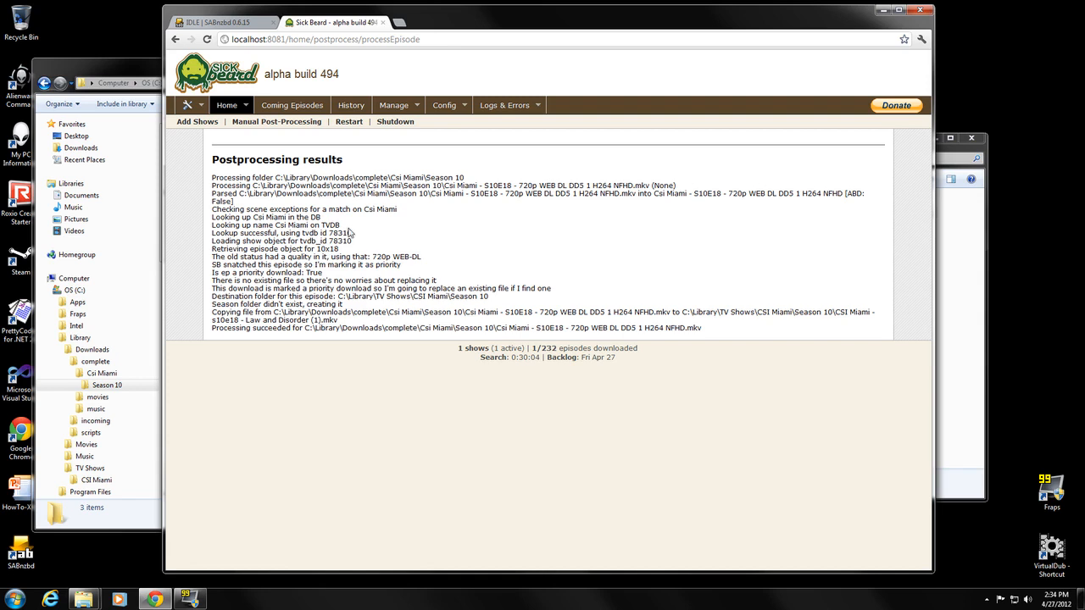
# Open the CSI: Miami show page and check episode 18's filename and download status
pyautogui.click(229, 107)
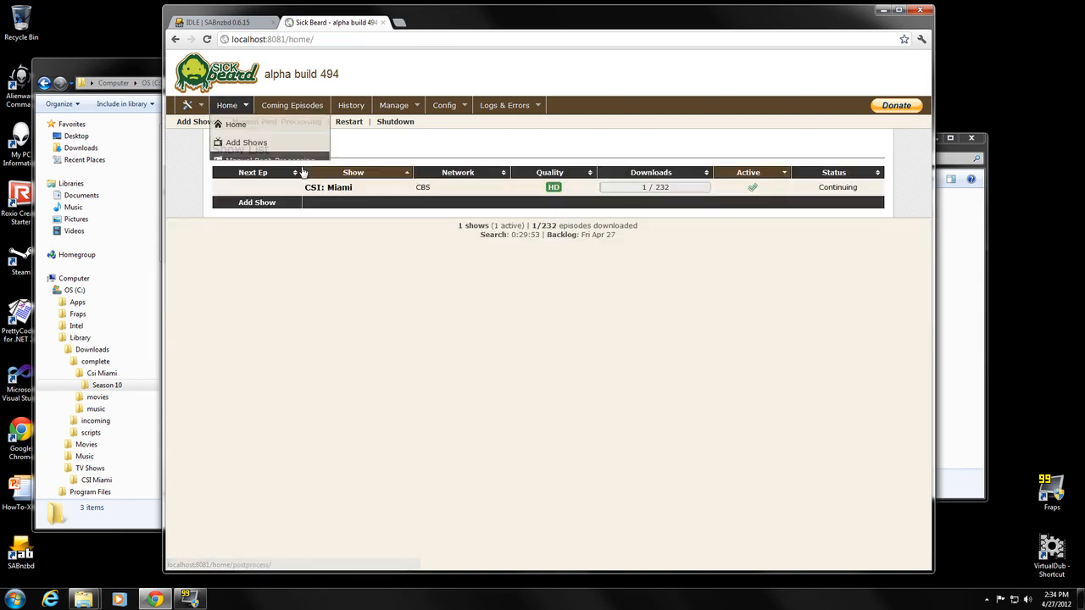
pyautogui.click(341, 187)
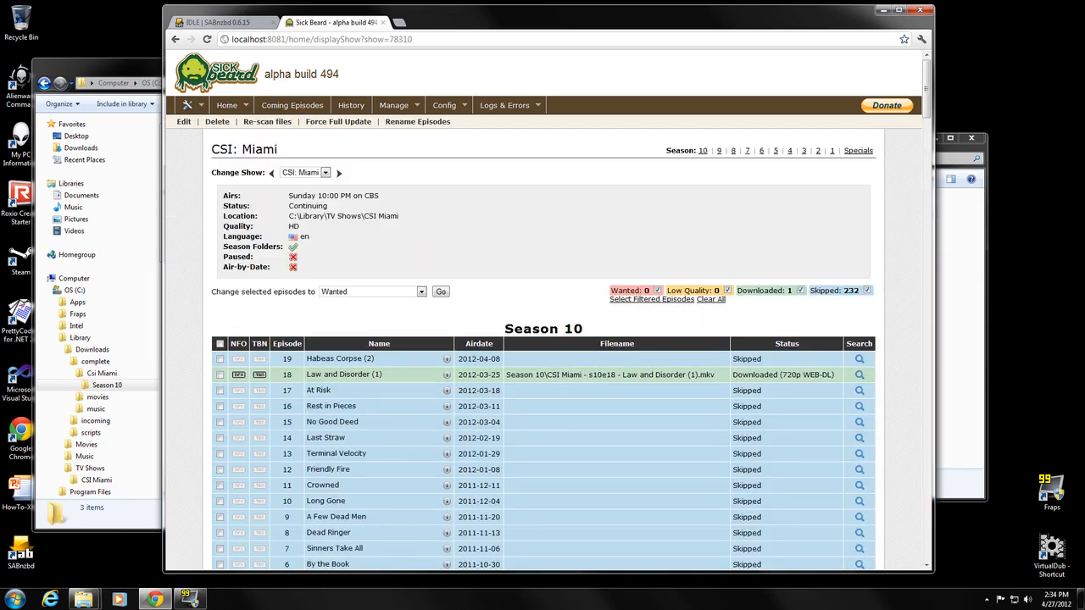
pyautogui.moveTo(561, 374); pyautogui.dragTo(700, 375)
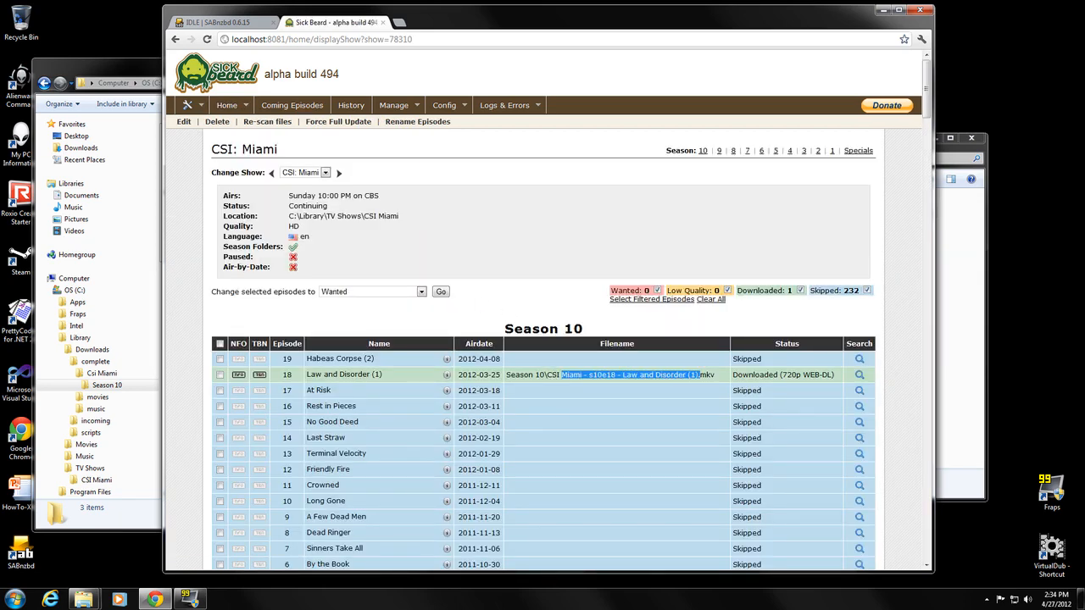
pyautogui.click(700, 375)
pyautogui.moveTo(754, 374); pyautogui.dragTo(804, 375)
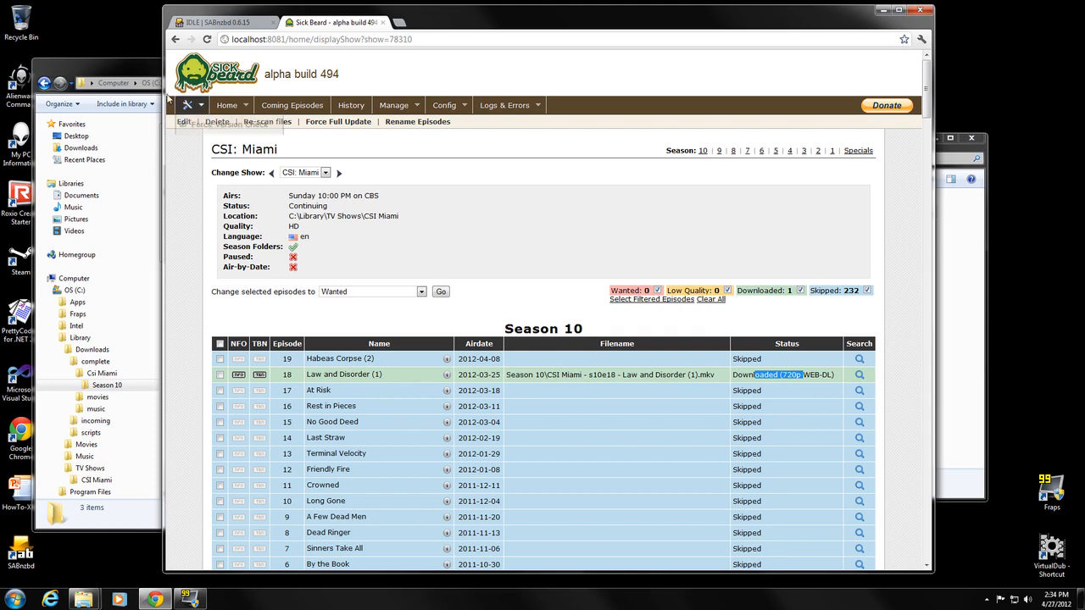
# In Windows Explorer, compare the processed files in TV Shows\CSI Miami\Season 10 with the originals in Downloads\complete\Csi Miami\Season 10, widening the Name column
pyautogui.click(127, 70)
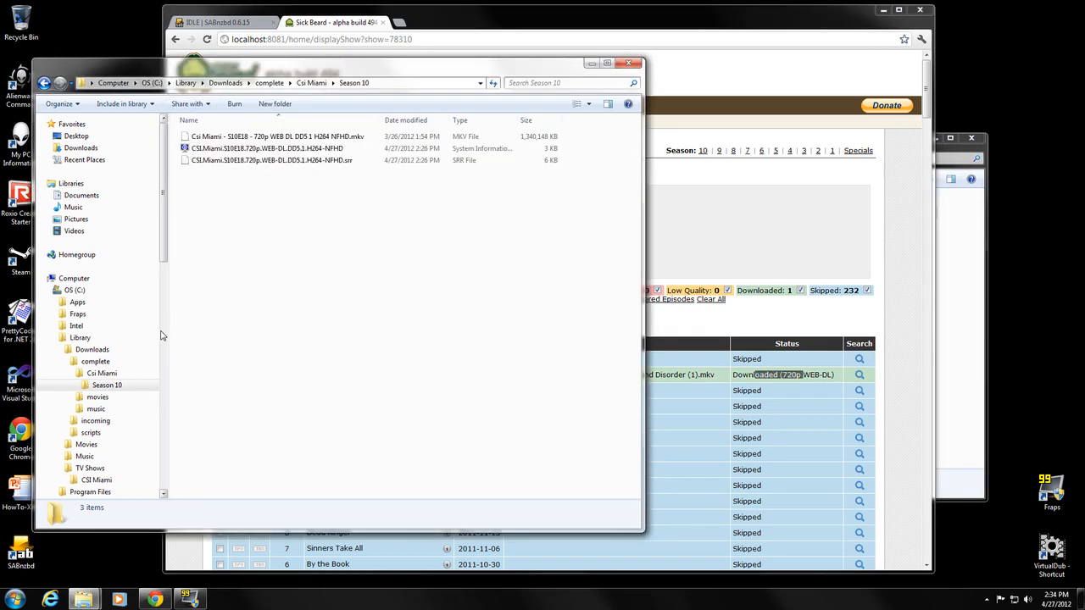
pyautogui.click(111, 376)
pyautogui.click(108, 385)
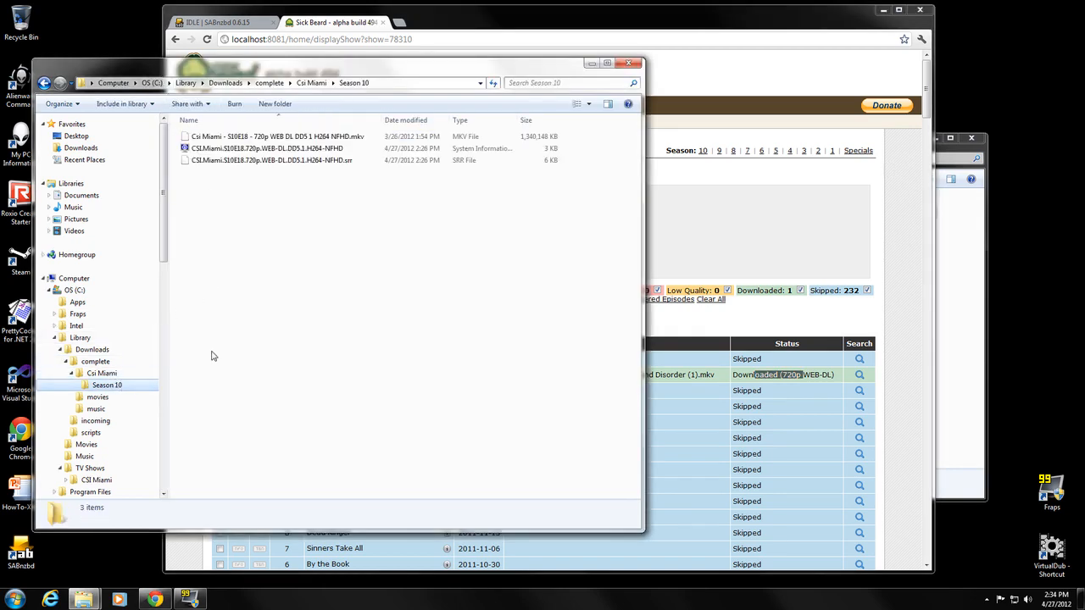
pyautogui.click(96, 479)
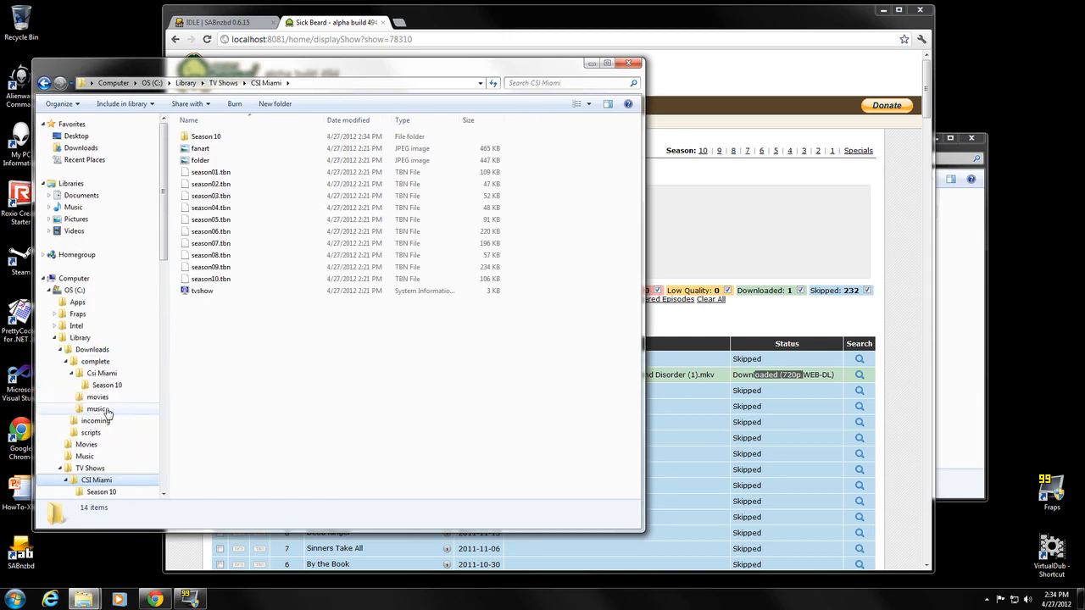
pyautogui.click(101, 492)
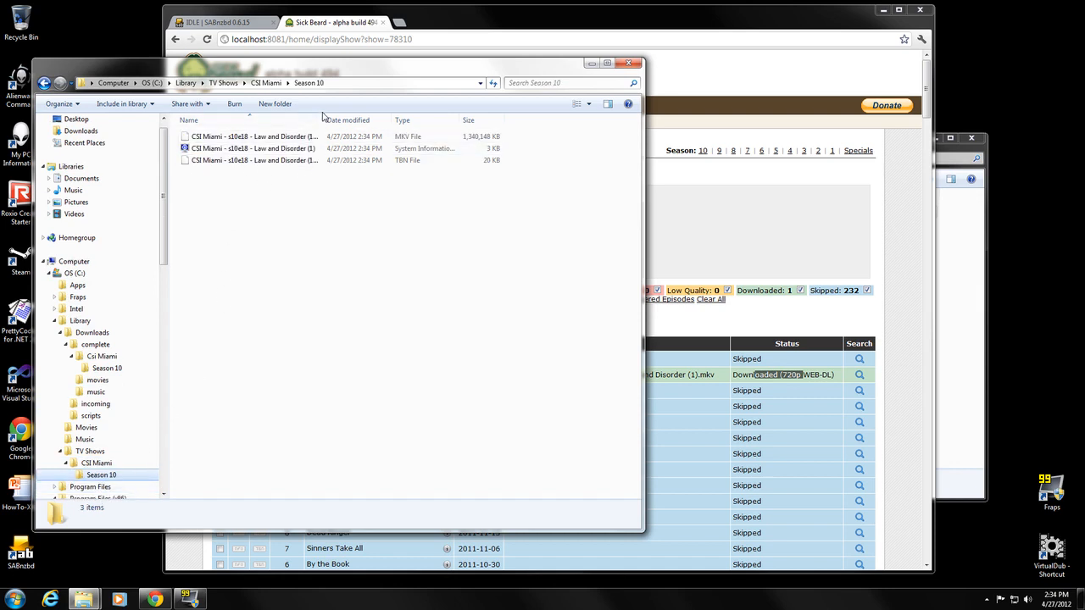
pyautogui.moveTo(323, 120); pyautogui.dragTo(349, 118)
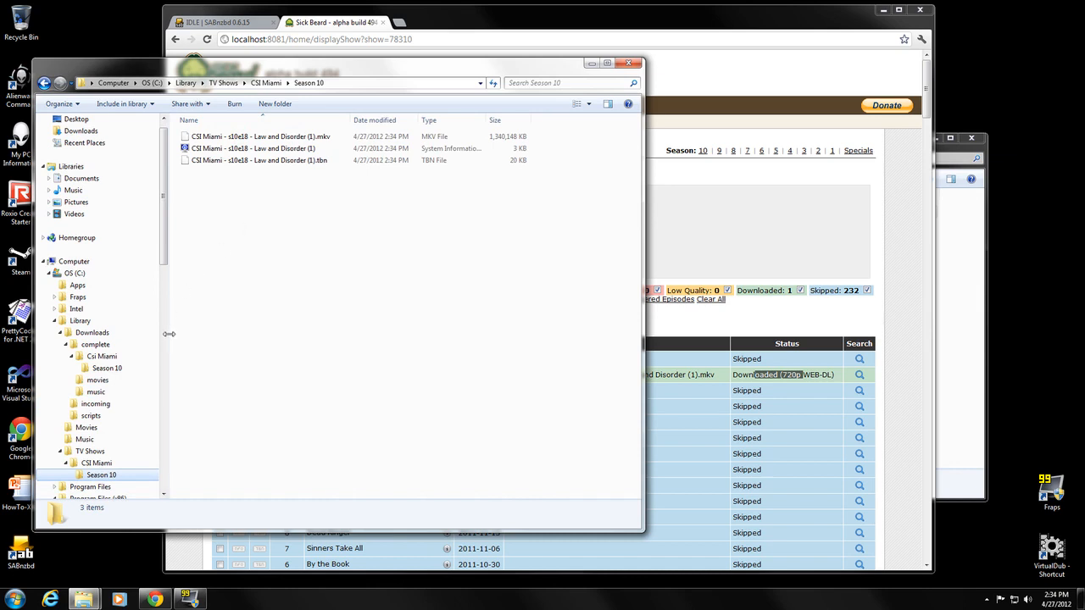
pyautogui.click(107, 369)
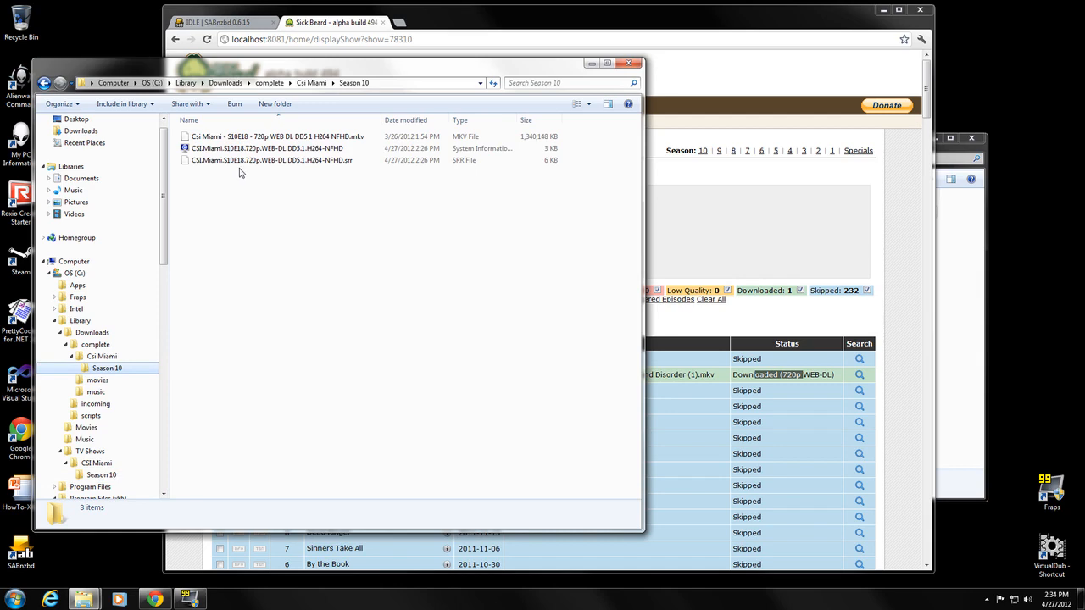
# Back in Sick Beard, turn off Keep Original Files in the post-processing configuration and save the changes
pyautogui.click(438, 23)
pyautogui.moveTo(457, 108)
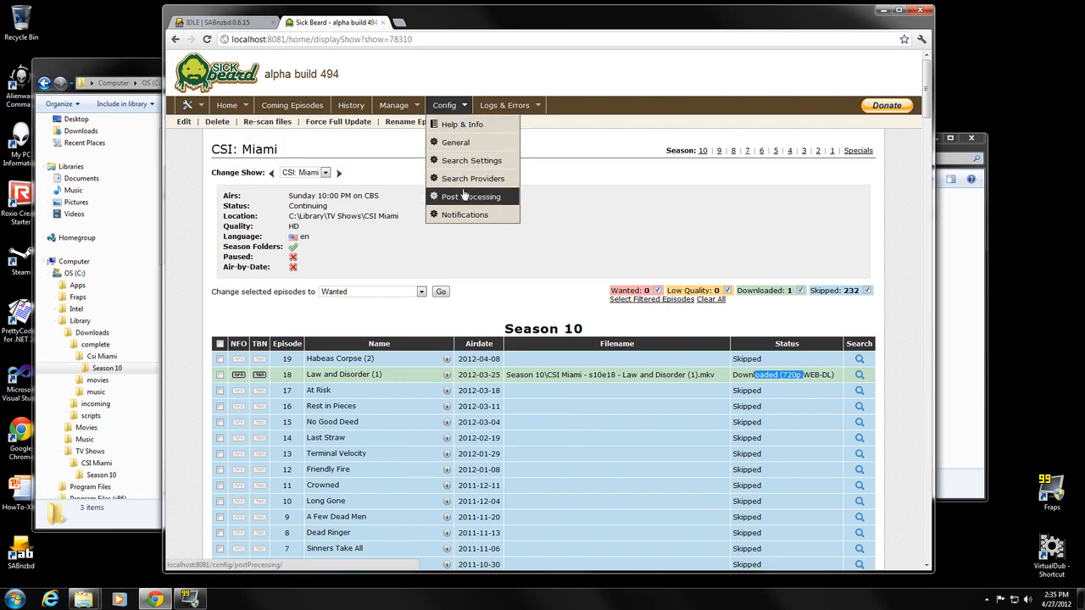
pyautogui.click(464, 196)
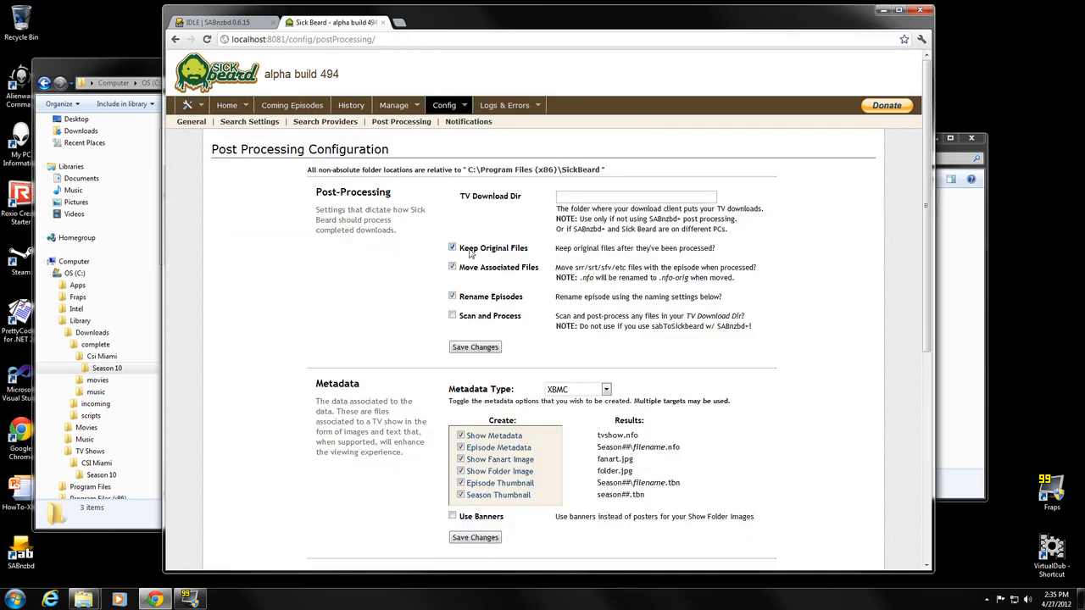
pyautogui.click(453, 247)
pyautogui.scroll(-5, 301, 335)
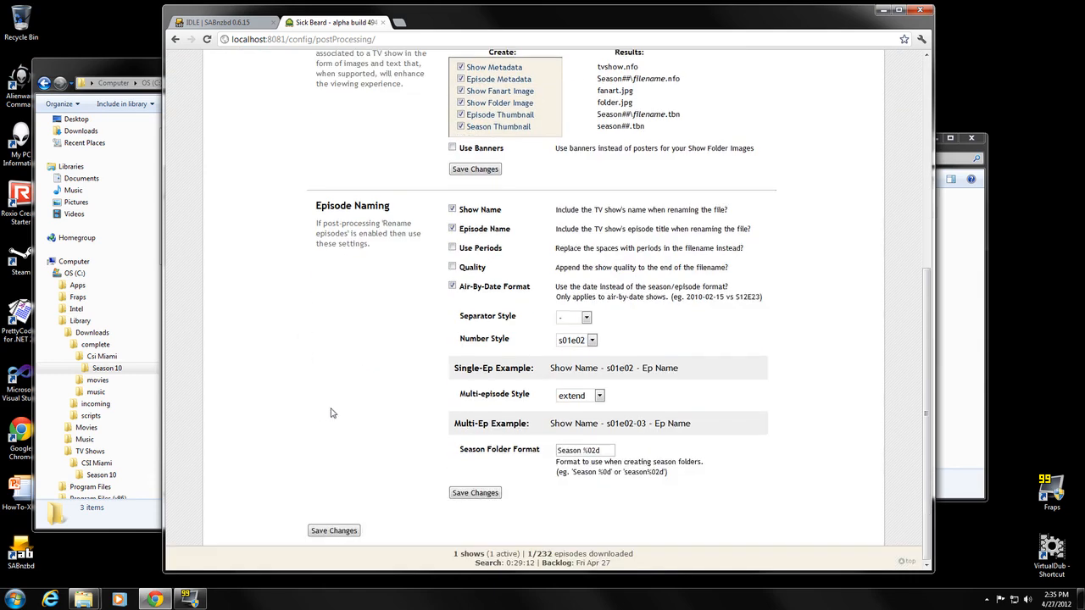
pyautogui.click(339, 531)
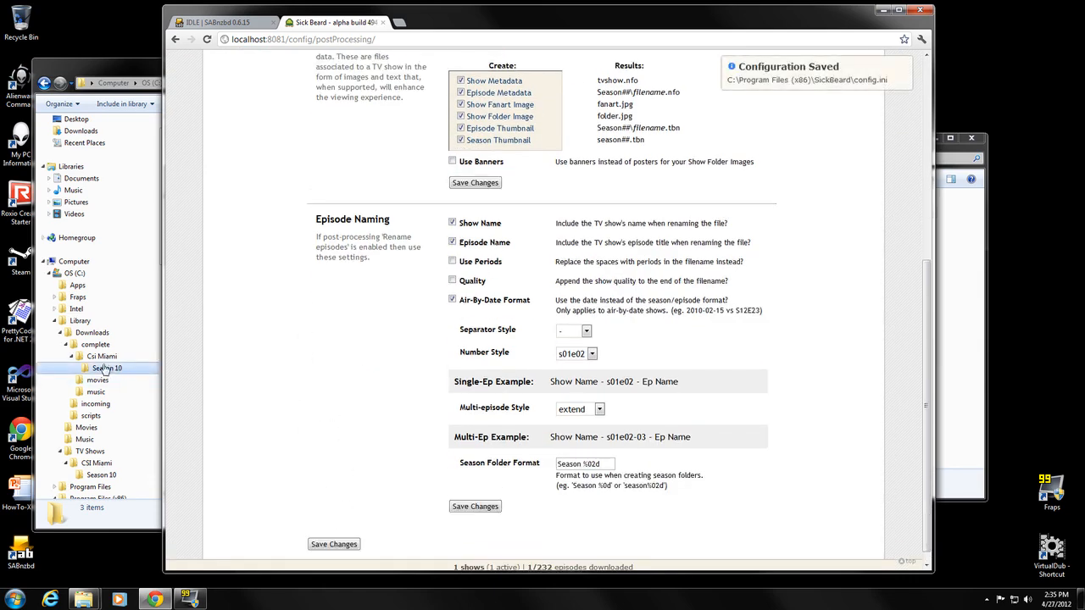
# In Windows Explorer, permanently delete the three original episode files from Downloads\complete\Csi Miami\Season 10
pyautogui.click(107, 373)
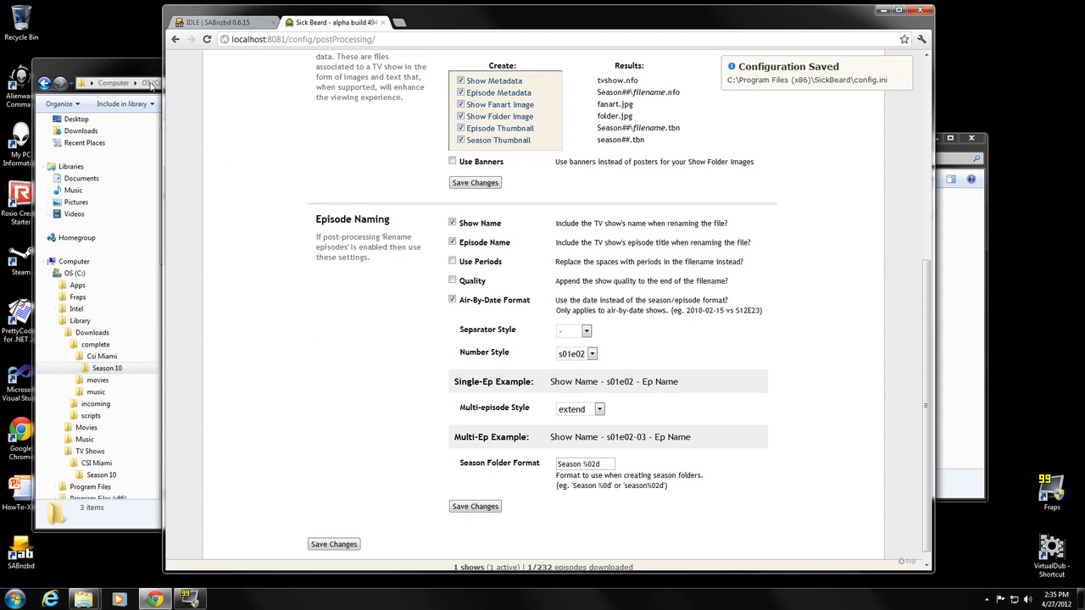
pyautogui.moveTo(301, 197); pyautogui.dragTo(208, 139)
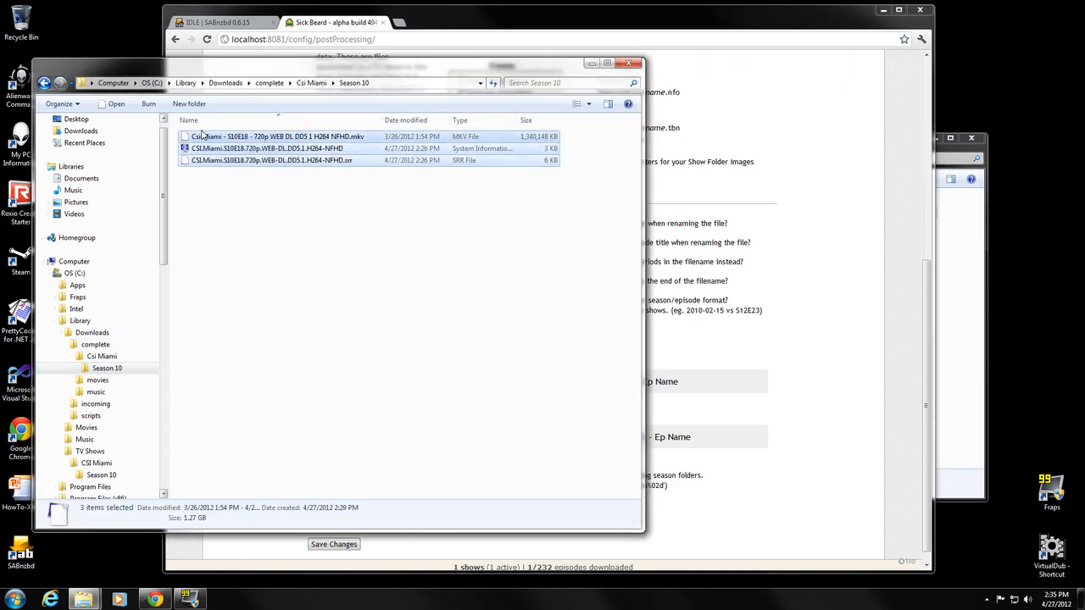
pyautogui.hotkey('shift', 'Delete')
pyautogui.click(578, 307)
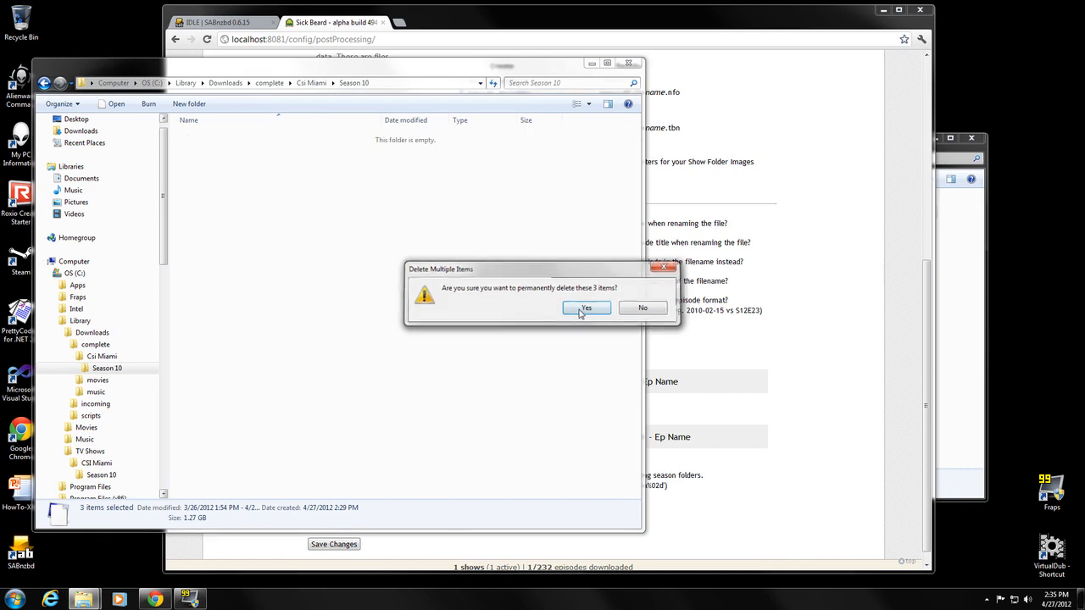
# Return to Sick Beard and review the Coming Episodes page and the show list
pyautogui.click(460, 34)
pyautogui.scroll(5, 341, 180)
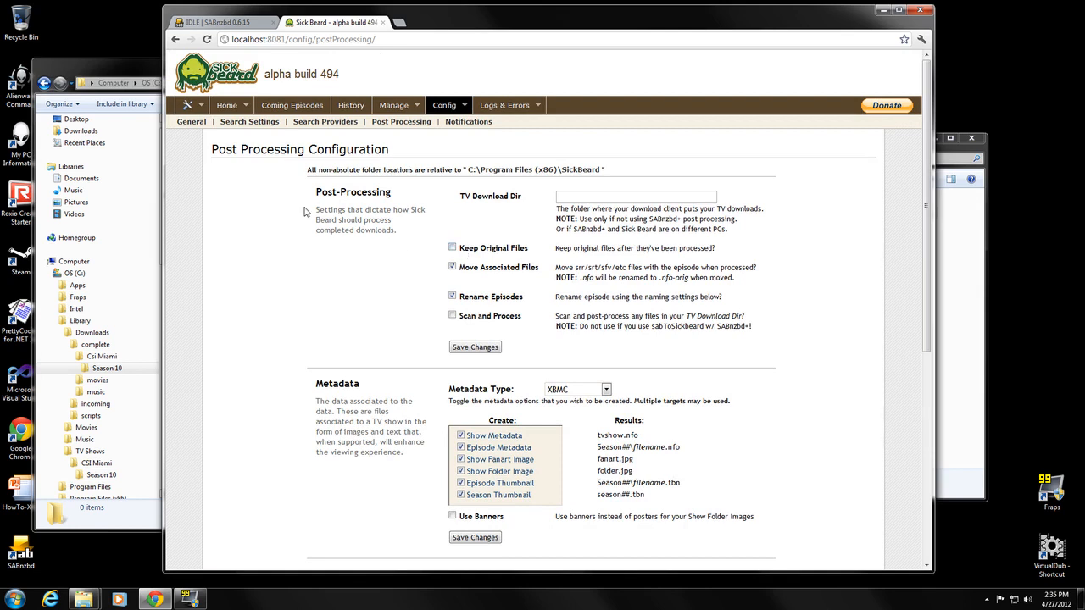
pyautogui.click(226, 105)
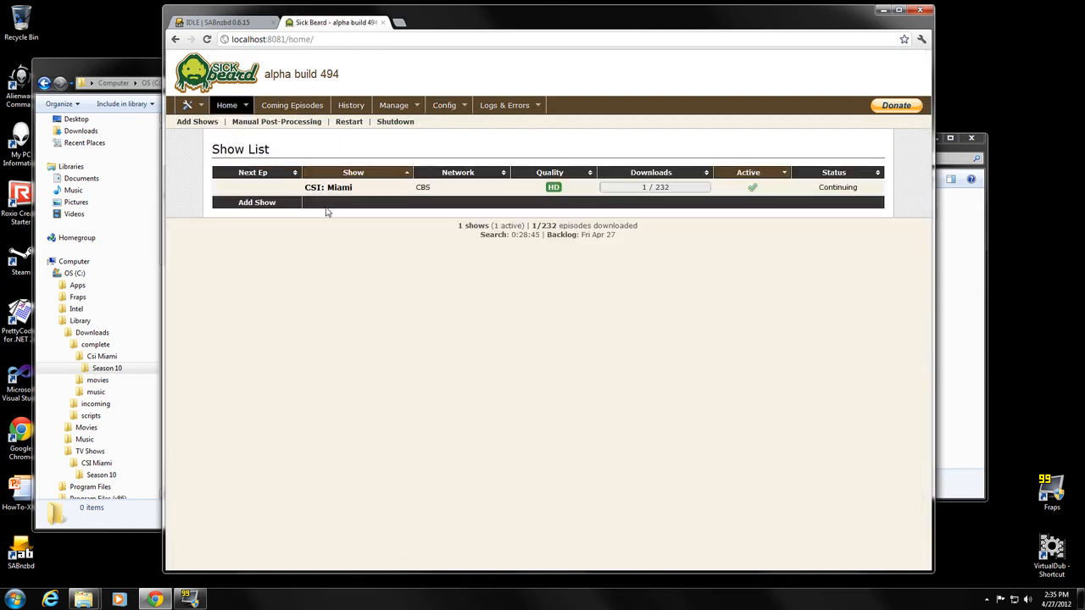
pyautogui.click(305, 107)
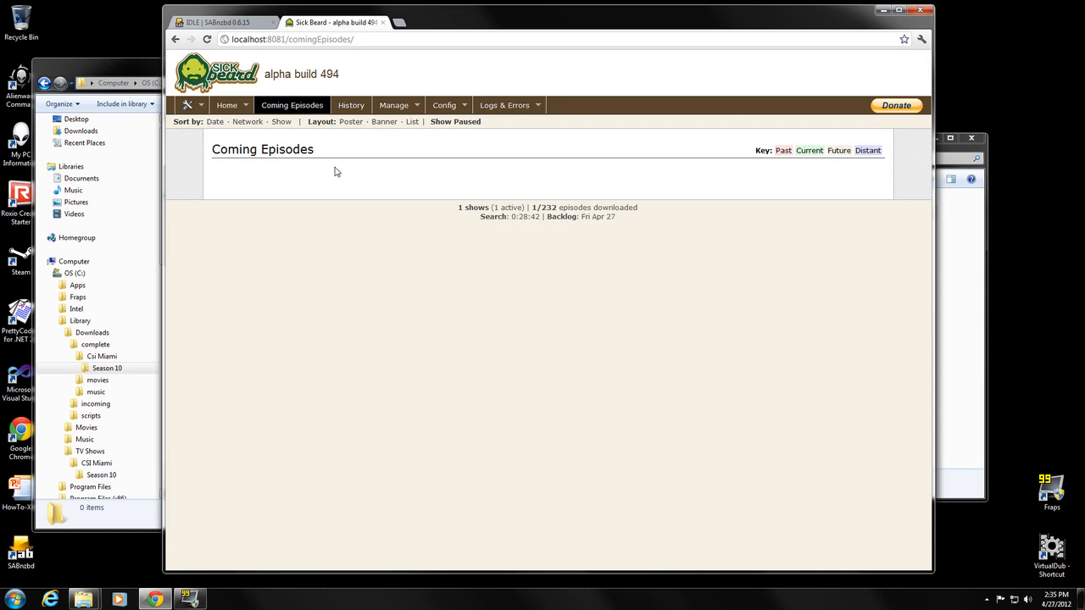
pyautogui.click(227, 105)
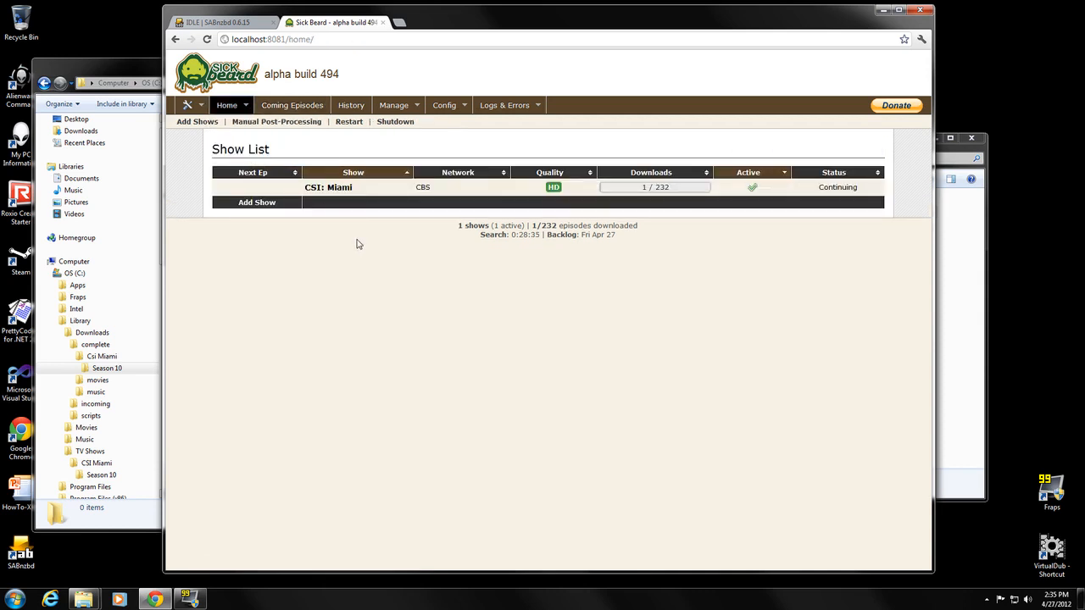